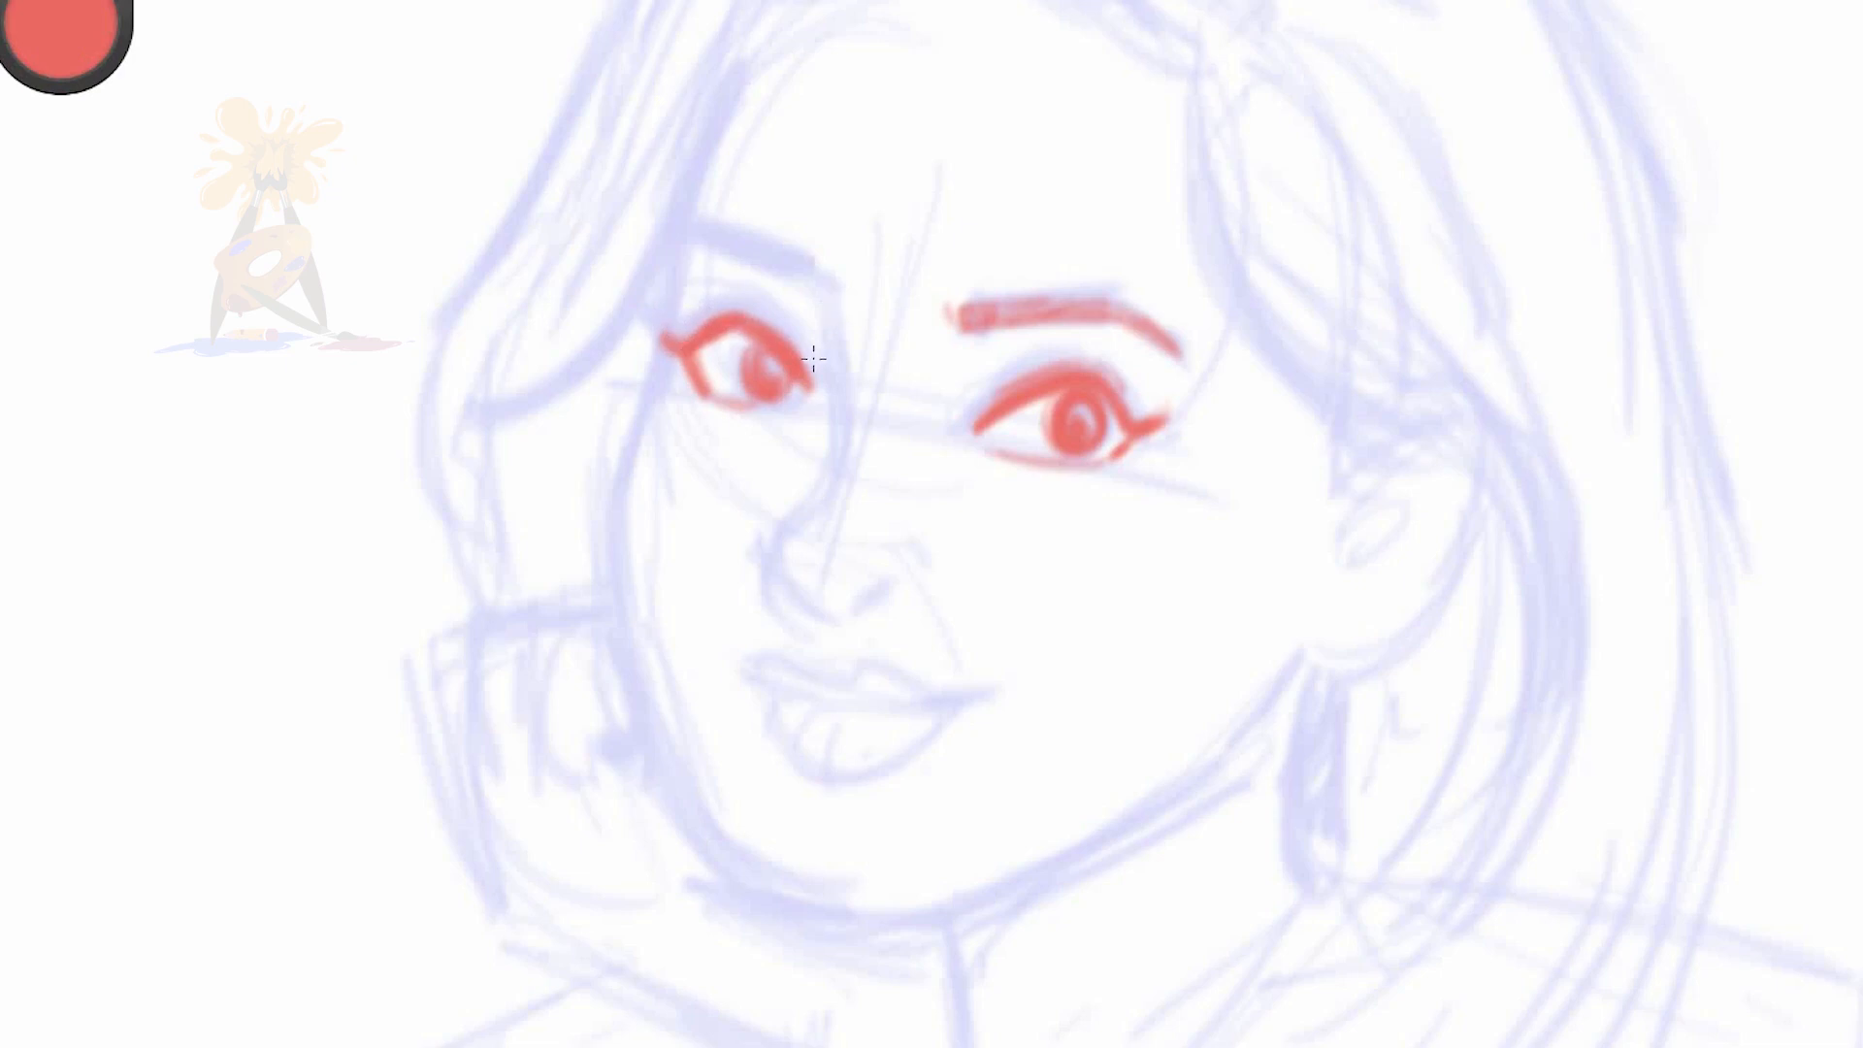
Trace the far eyebrow, nose and smiling lips in red over the faint blue portrait sketch
mouse_move(686, 236)
mouse_down()
mouse_move(836, 328)
mouse_move(876, 599)
mouse_up()
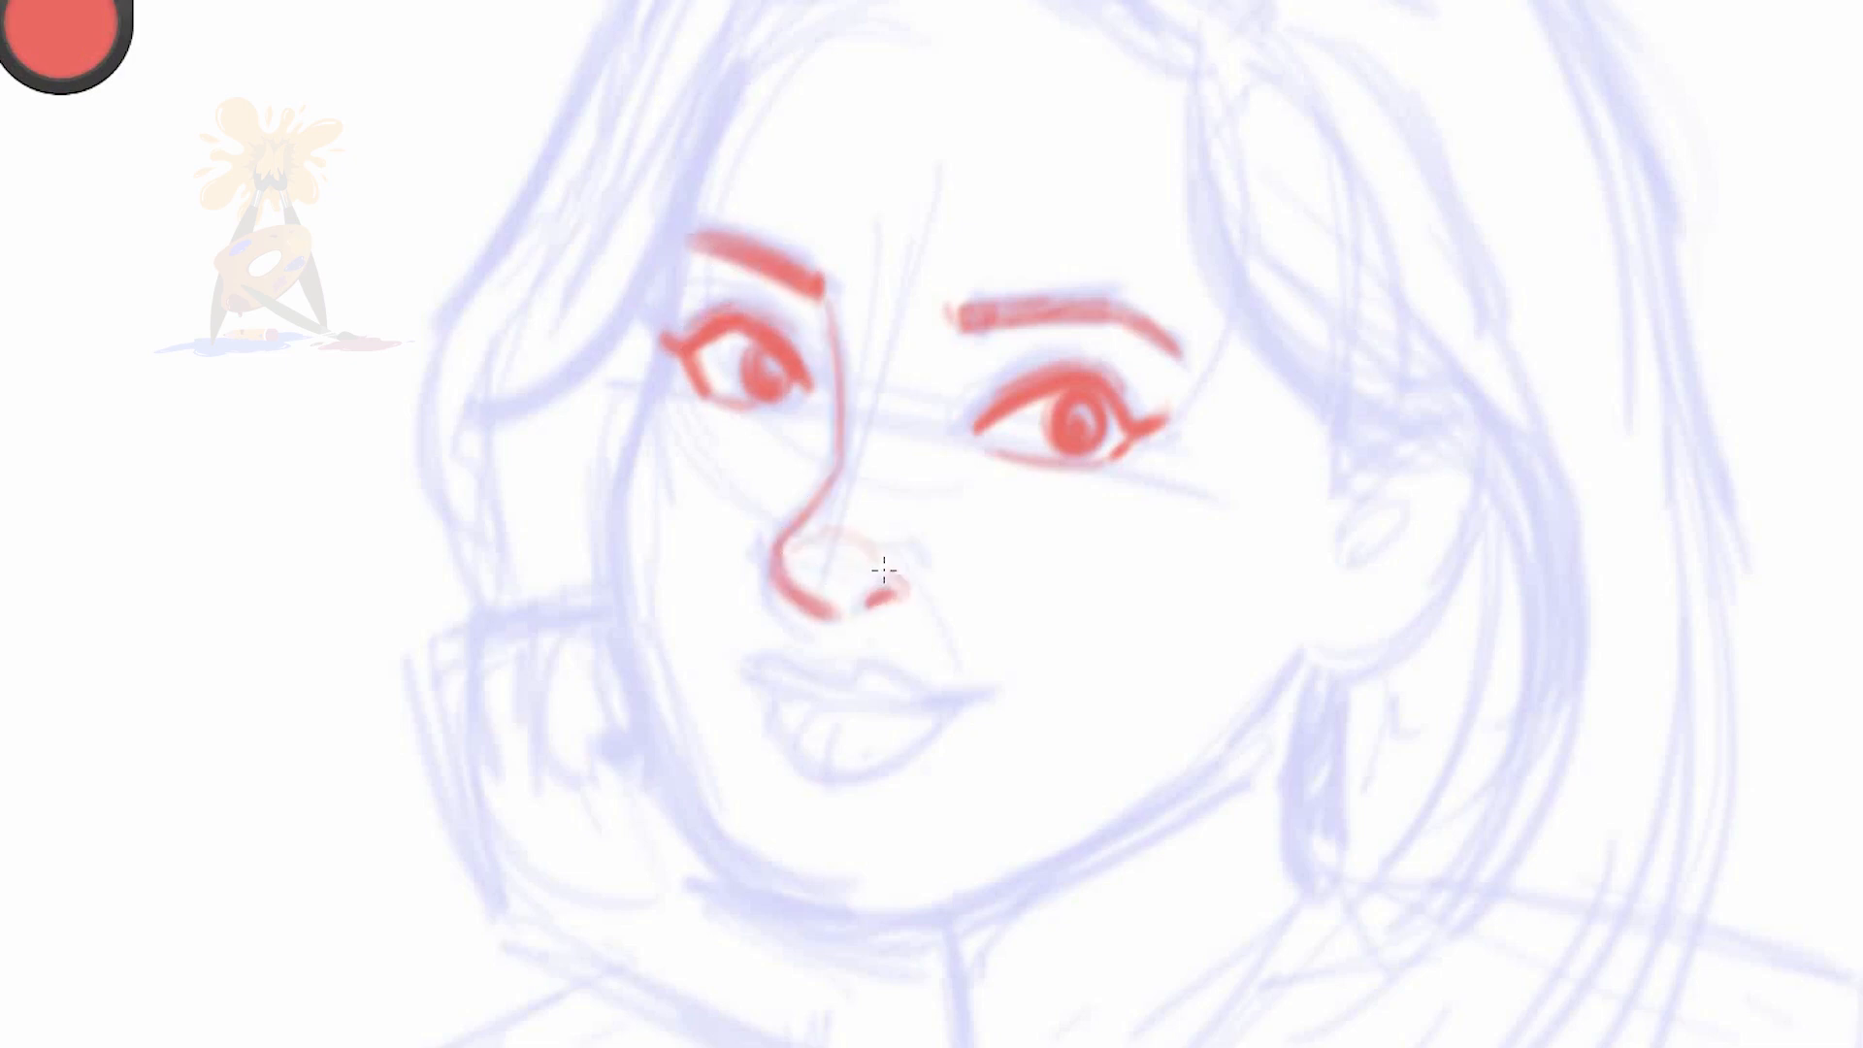
drag(889, 560, 803, 543)
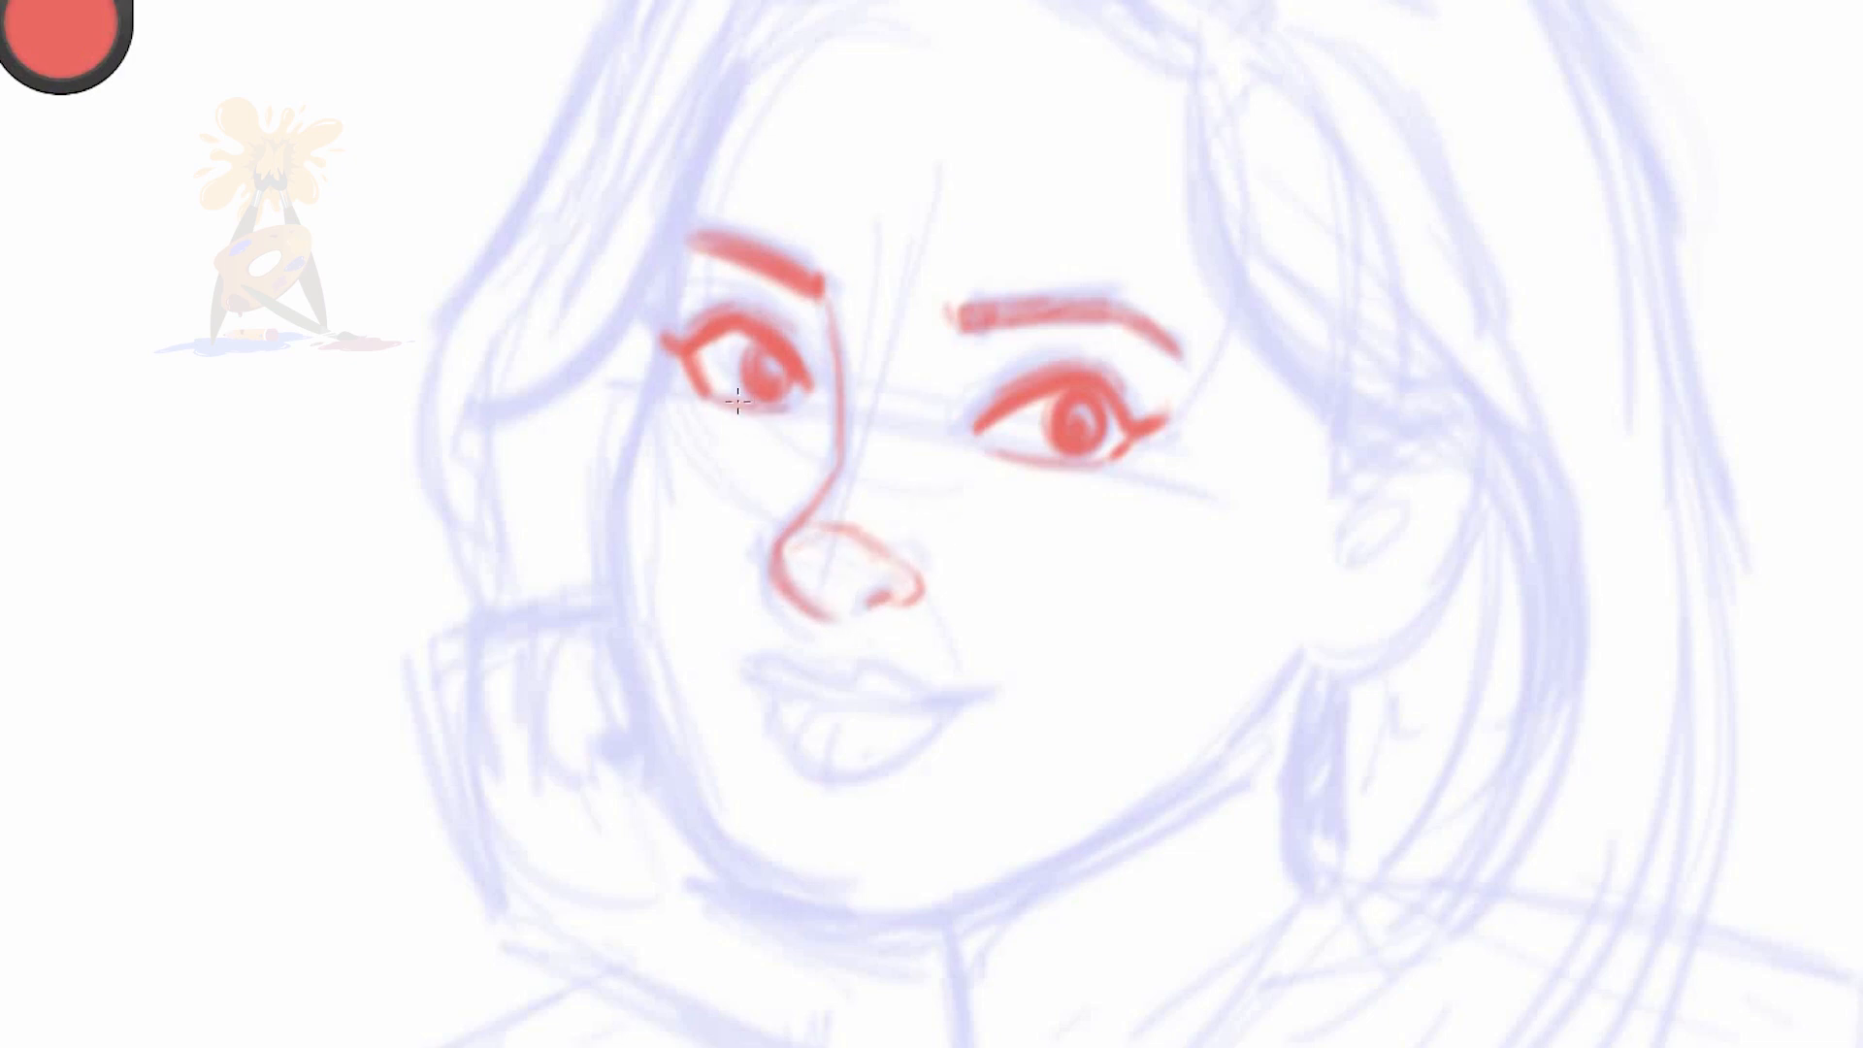
mouse_move(757, 667)
mouse_down()
mouse_move(911, 689)
mouse_move(831, 701)
mouse_move(802, 737)
mouse_move(959, 709)
mouse_up()
drag(760, 665, 898, 687)
drag(772, 693, 859, 706)
drag(773, 701, 920, 758)
Trace the face contour from the forehead around the chin to the ear, reinforcing the eyebrow and nose bridge lines
mouse_move(678, 222)
mouse_down()
mouse_move(750, 54)
mouse_move(669, 317)
mouse_up()
drag(671, 215, 665, 385)
mouse_move(674, 250)
mouse_down()
mouse_move(626, 460)
mouse_move(642, 549)
mouse_move(533, 473)
mouse_move(588, 467)
mouse_move(642, 543)
mouse_move(645, 643)
mouse_move(769, 887)
mouse_move(803, 733)
mouse_move(776, 898)
mouse_move(944, 928)
mouse_move(1245, 727)
mouse_move(1310, 648)
mouse_up()
drag(1310, 648, 1176, 788)
drag(939, 947, 1189, 800)
drag(941, 926, 1145, 804)
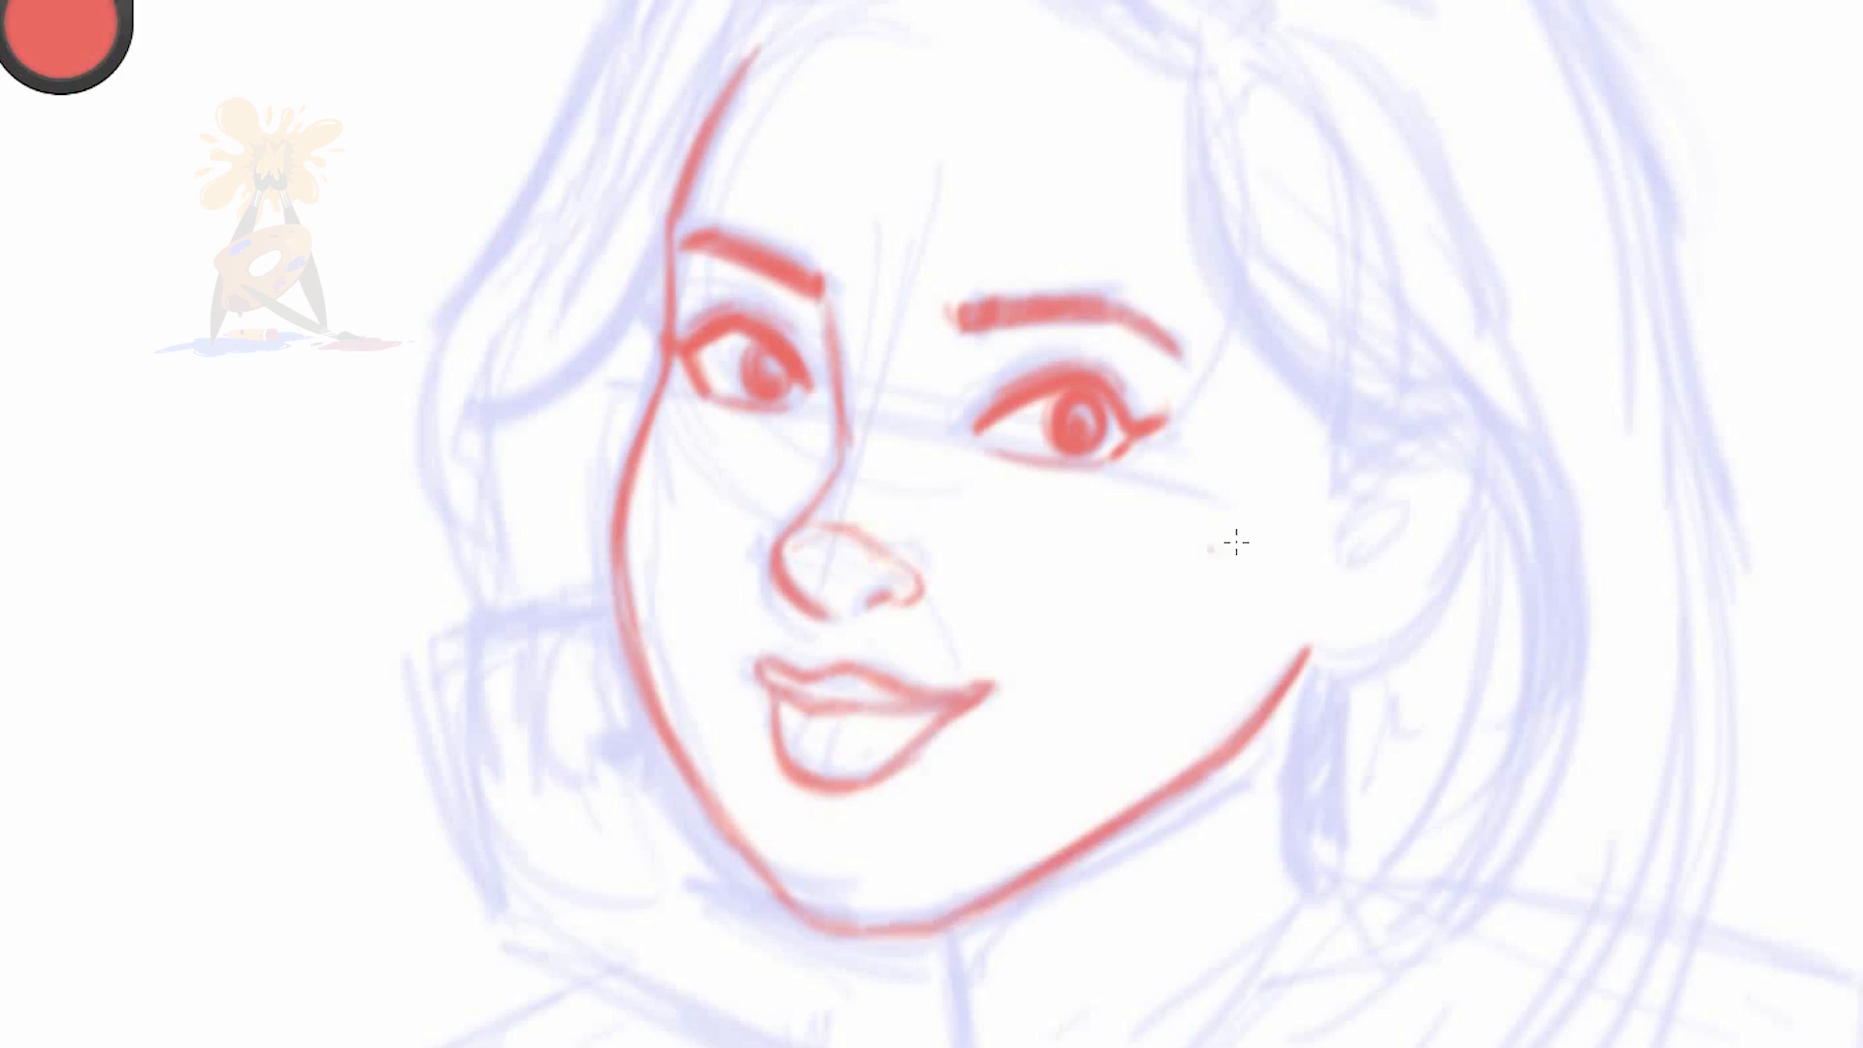
drag(1000, 313, 1103, 303)
drag(827, 303, 842, 458)
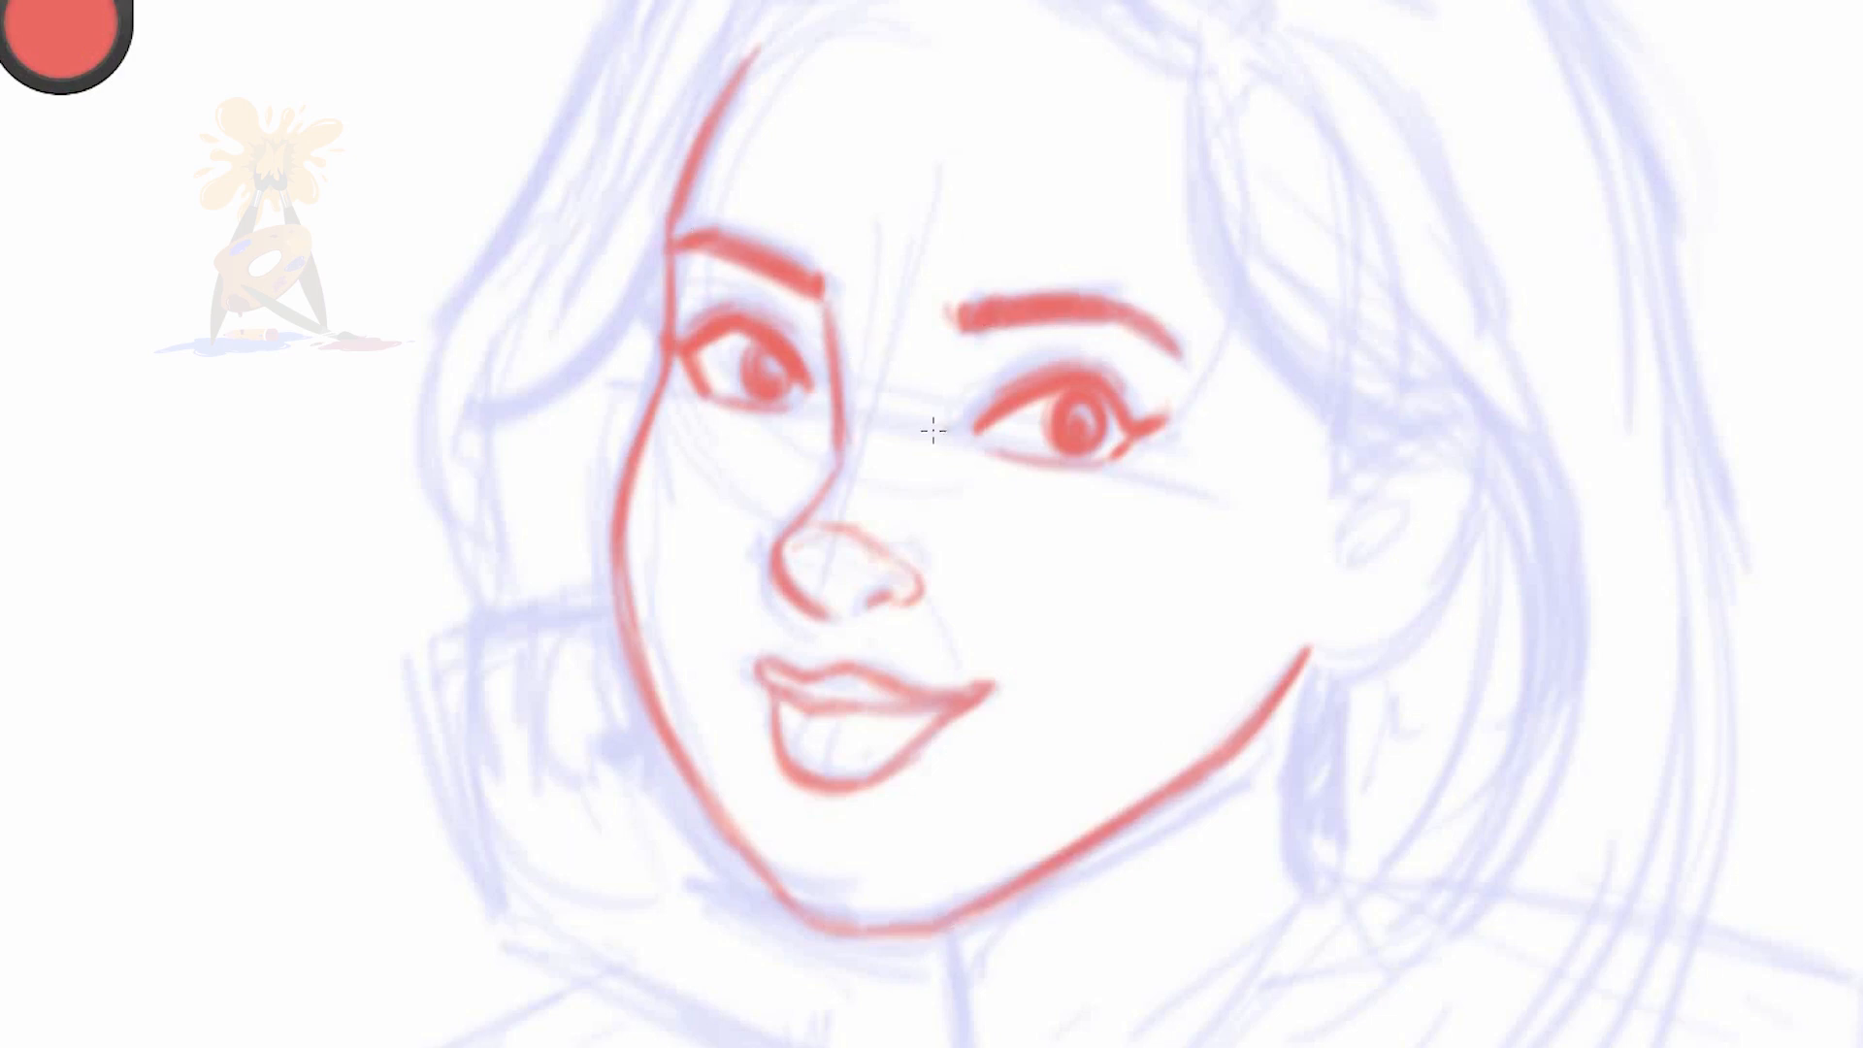
Draw the hairline arching over the forehead and down the near side of the face
key(space)
mouse_move(1044, 586)
mouse_down()
mouse_move(861, 667)
mouse_move(515, 640)
mouse_up()
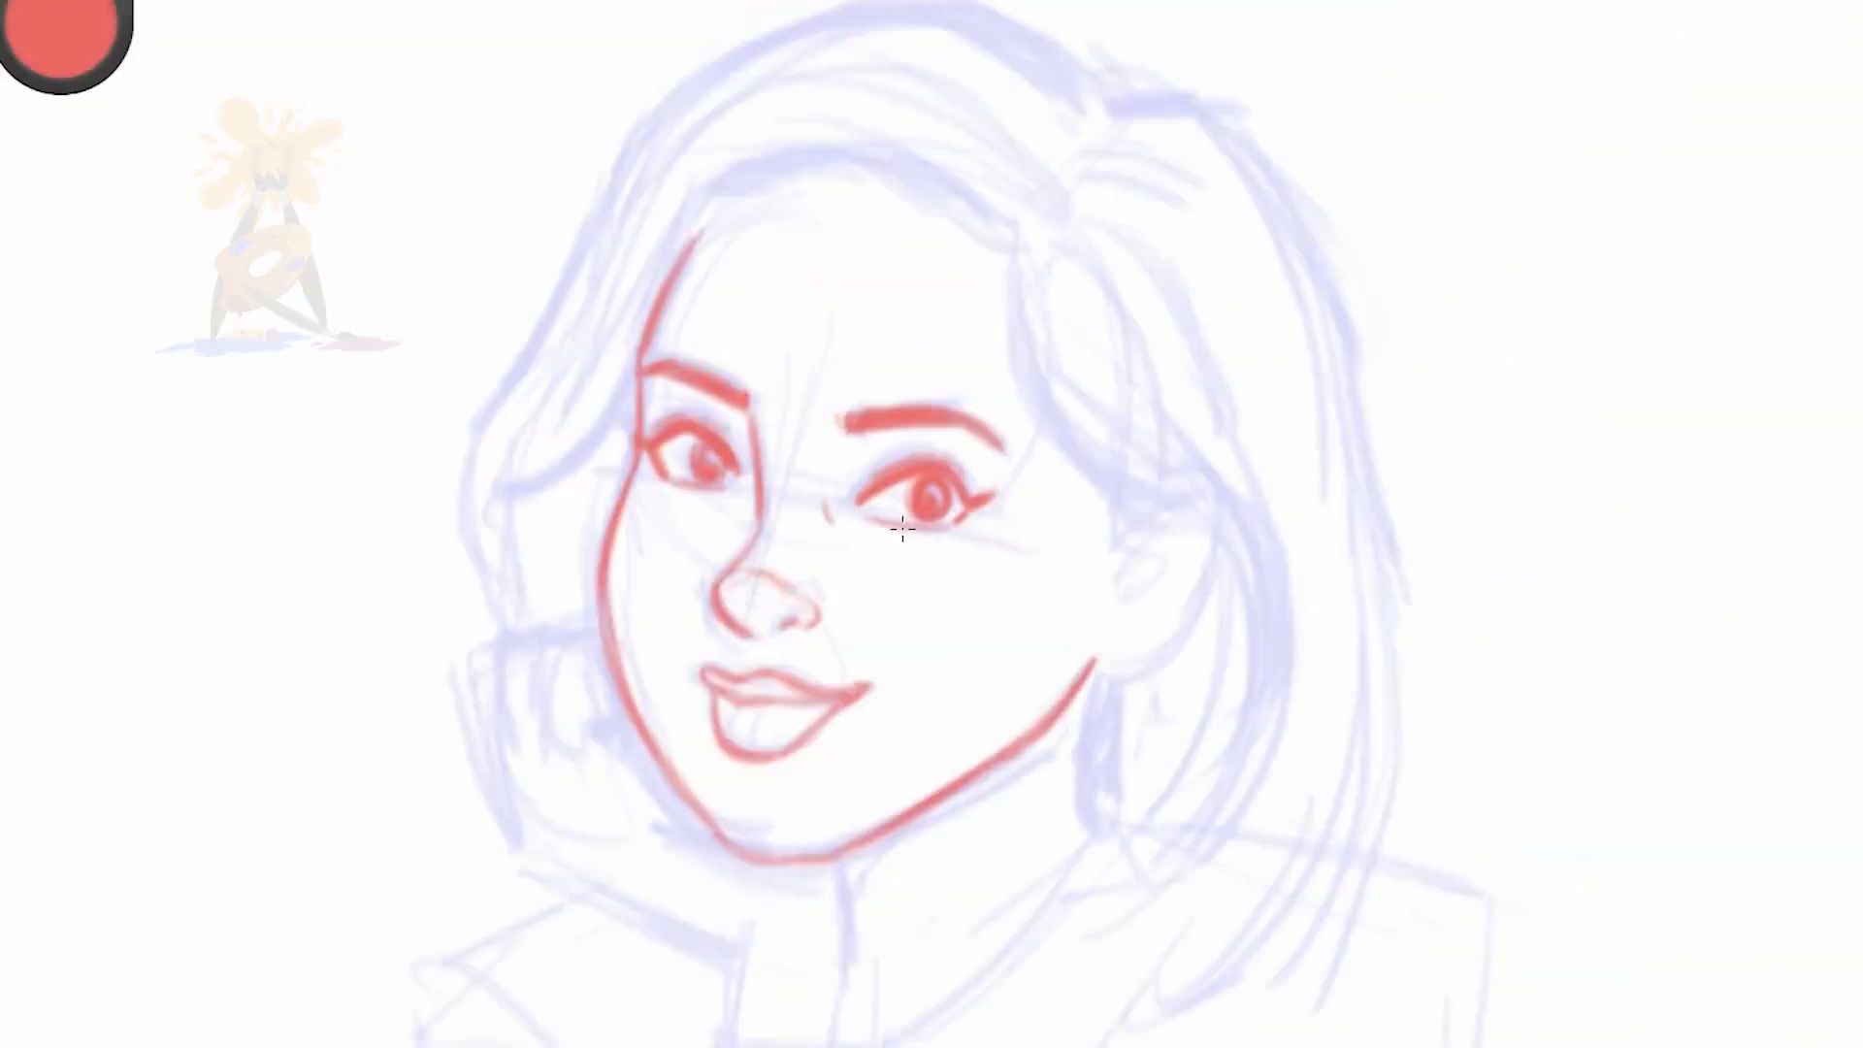
drag(1016, 245, 1148, 489)
drag(666, 254, 1014, 245)
Fill the swept hair above the forehead with red strands running toward the parting
key(space)
mouse_move(898, 413)
mouse_down()
mouse_move(565, 415)
mouse_move(601, 430)
mouse_up()
drag(1417, 295, 1353, 357)
drag(1477, 222, 1649, 332)
drag(1465, 223, 1660, 320)
drag(1372, 254, 1606, 233)
mouse_move(1505, 222)
mouse_down()
mouse_move(1680, 309)
mouse_move(1698, 282)
mouse_up()
drag(1569, 185, 1701, 260)
drag(1510, 233, 1712, 206)
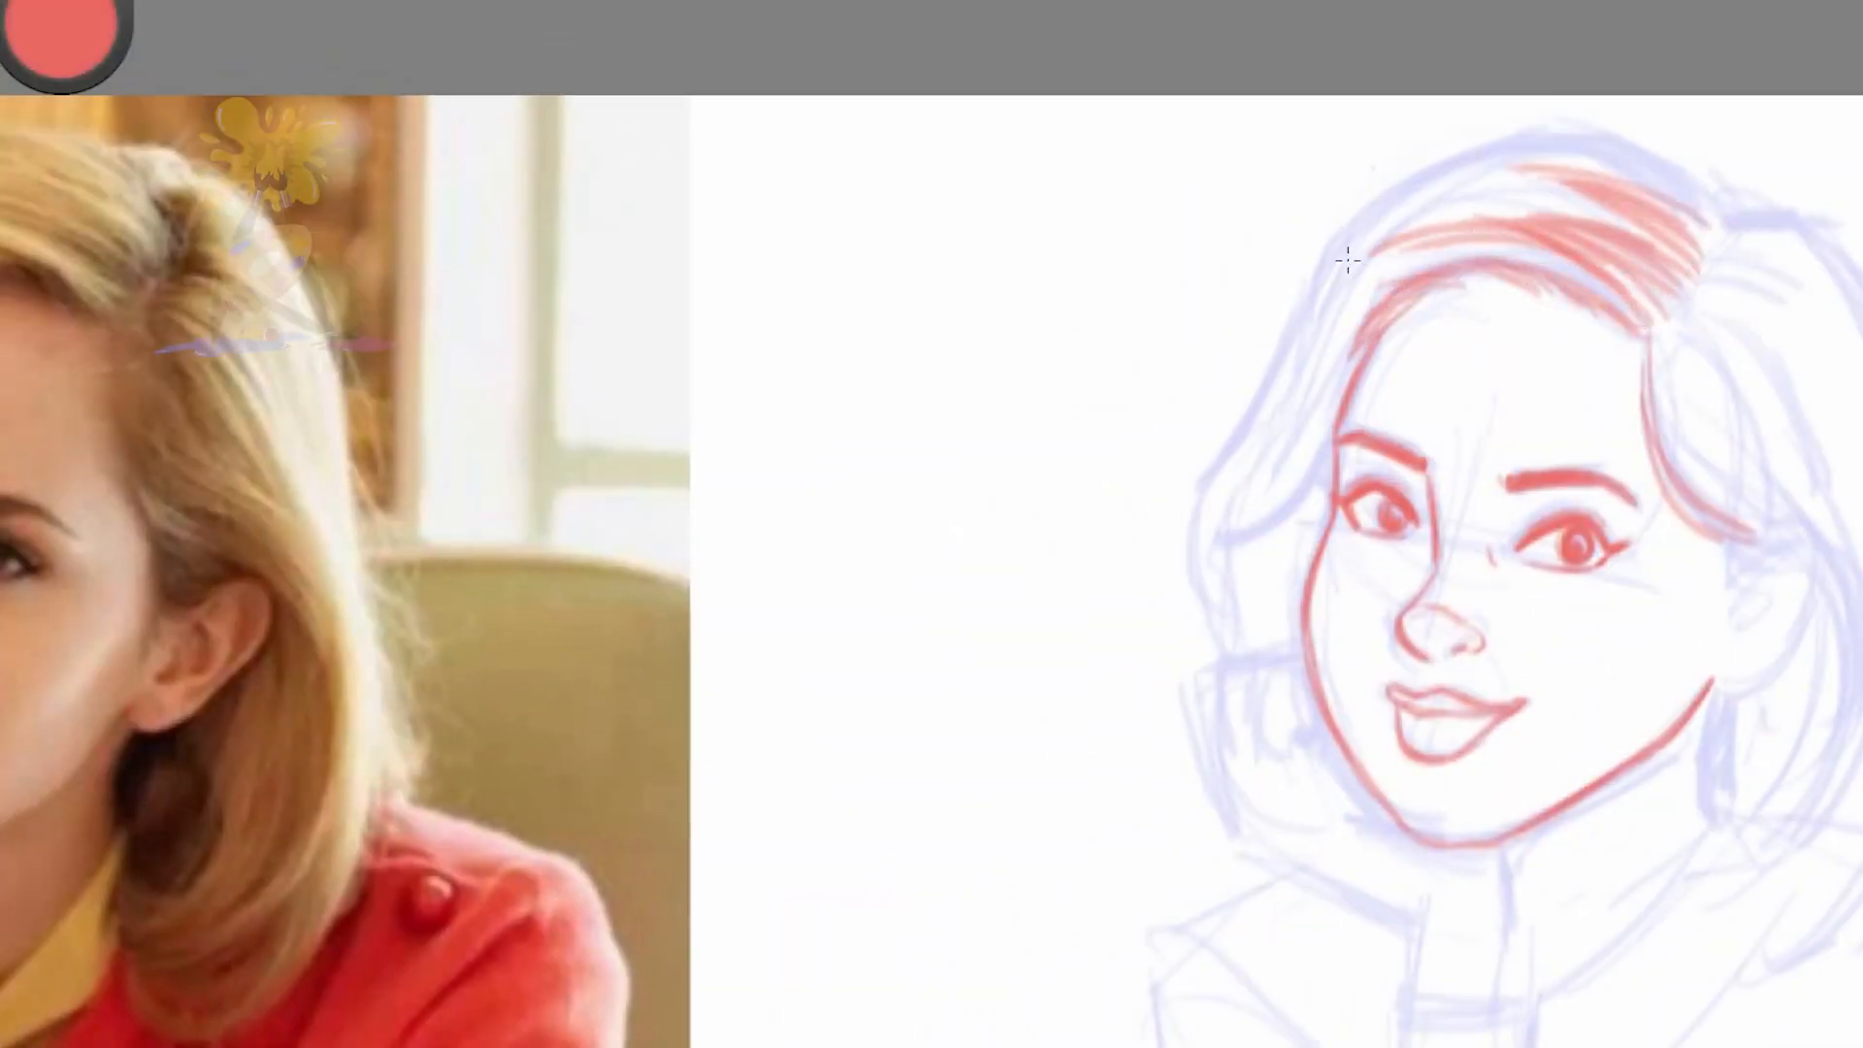
Trace the top contour of the hair and the locks falling from the parting toward the ear
drag(1320, 268, 1572, 181)
drag(1356, 214, 1659, 142)
mouse_move(1523, 134)
mouse_down()
mouse_move(1790, 229)
mouse_move(1756, 301)
mouse_move(1775, 388)
mouse_up()
drag(1679, 339, 1727, 480)
drag(1693, 415, 1844, 621)
mouse_move(1732, 458)
mouse_down()
mouse_move(1858, 602)
mouse_move(1858, 573)
mouse_up()
drag(1728, 367, 1824, 524)
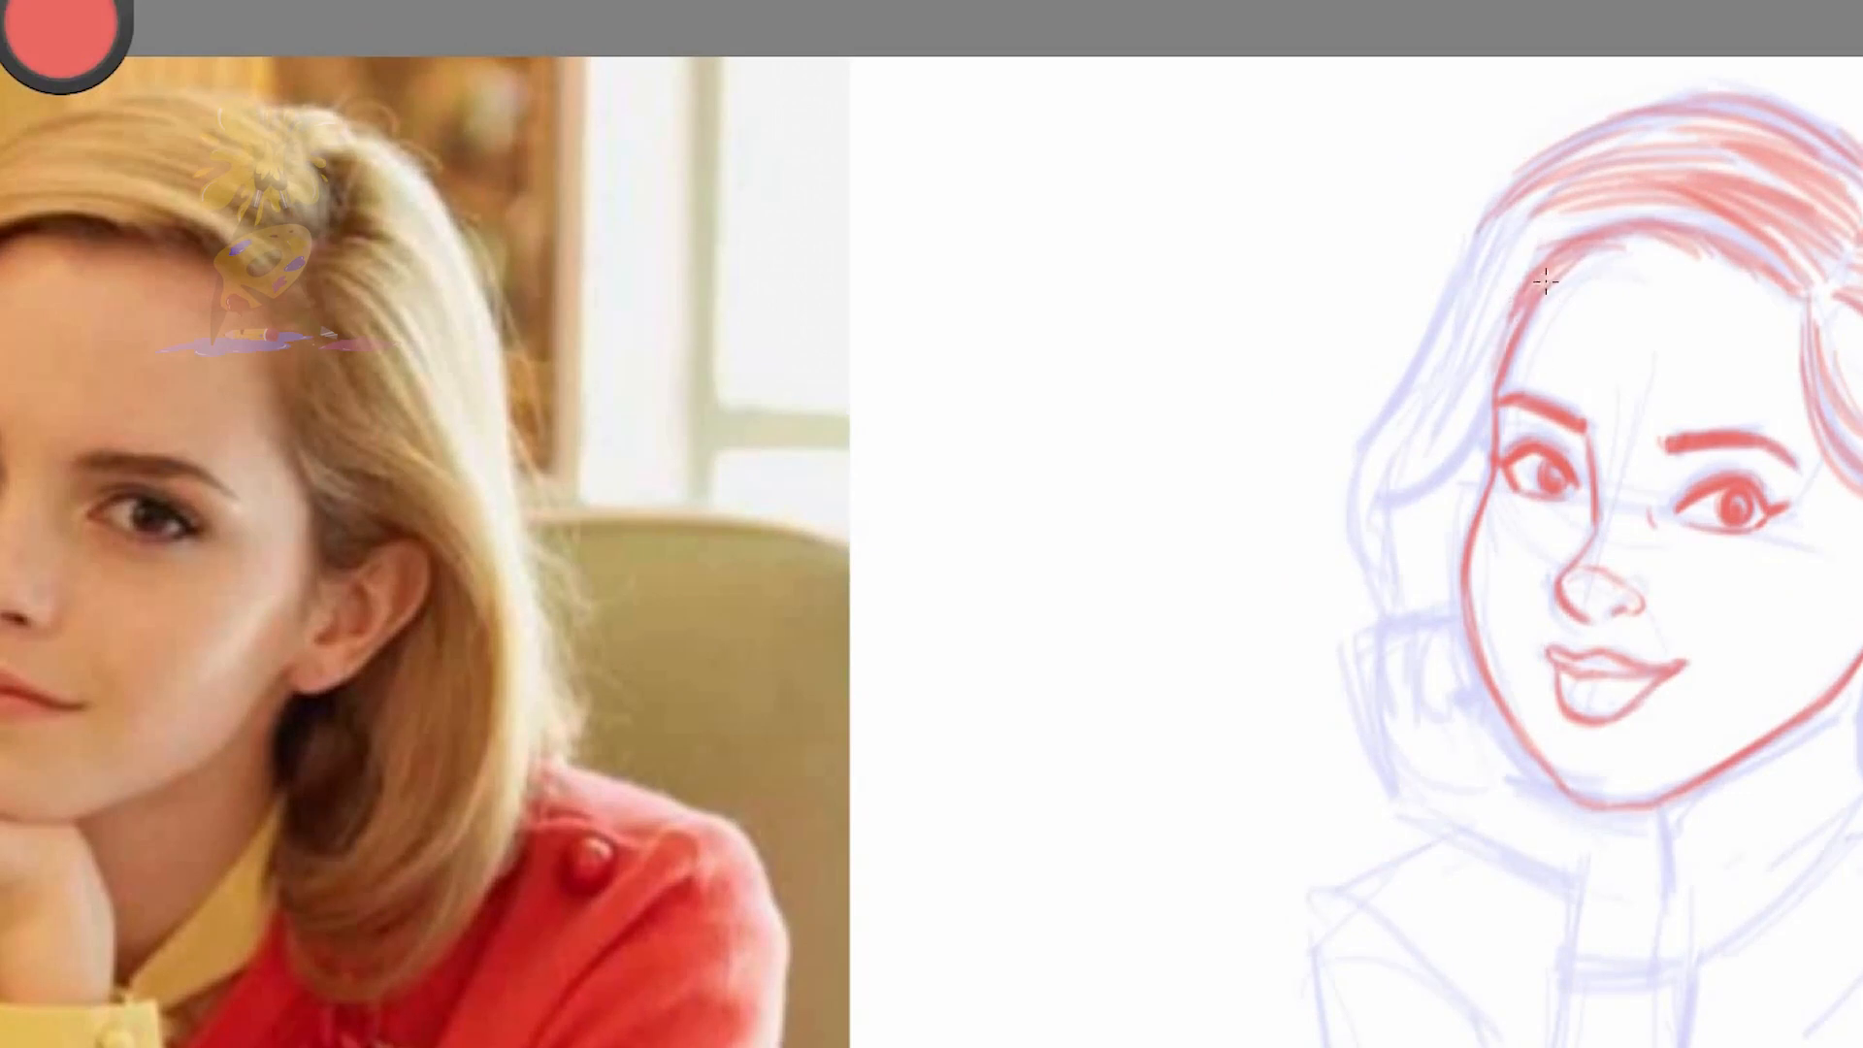
Draw the wavy hair strands falling along the far side of the face down to the hand
drag(1502, 350, 1388, 539)
drag(1436, 388, 1391, 615)
drag(1524, 186, 1400, 477)
drag(1515, 260, 1392, 621)
drag(1481, 437, 1457, 569)
mouse_move(1491, 422)
mouse_down()
mouse_move(1463, 538)
mouse_move(1467, 522)
mouse_up()
drag(1491, 423, 1455, 571)
Outline the hand under the chin with its curled fingers and the lower edge of the palm
drag(1382, 490, 1429, 710)
mouse_move(1452, 652)
mouse_down()
mouse_move(1481, 687)
mouse_move(1432, 708)
mouse_up()
drag(1244, 702, 1298, 647)
mouse_move(1476, 654)
mouse_down()
mouse_move(1511, 562)
mouse_move(1427, 557)
mouse_move(1438, 617)
mouse_up()
drag(1392, 608, 1456, 739)
mouse_move(1434, 613)
mouse_down()
mouse_move(1449, 682)
mouse_move(1483, 703)
mouse_up()
drag(1458, 741, 1633, 823)
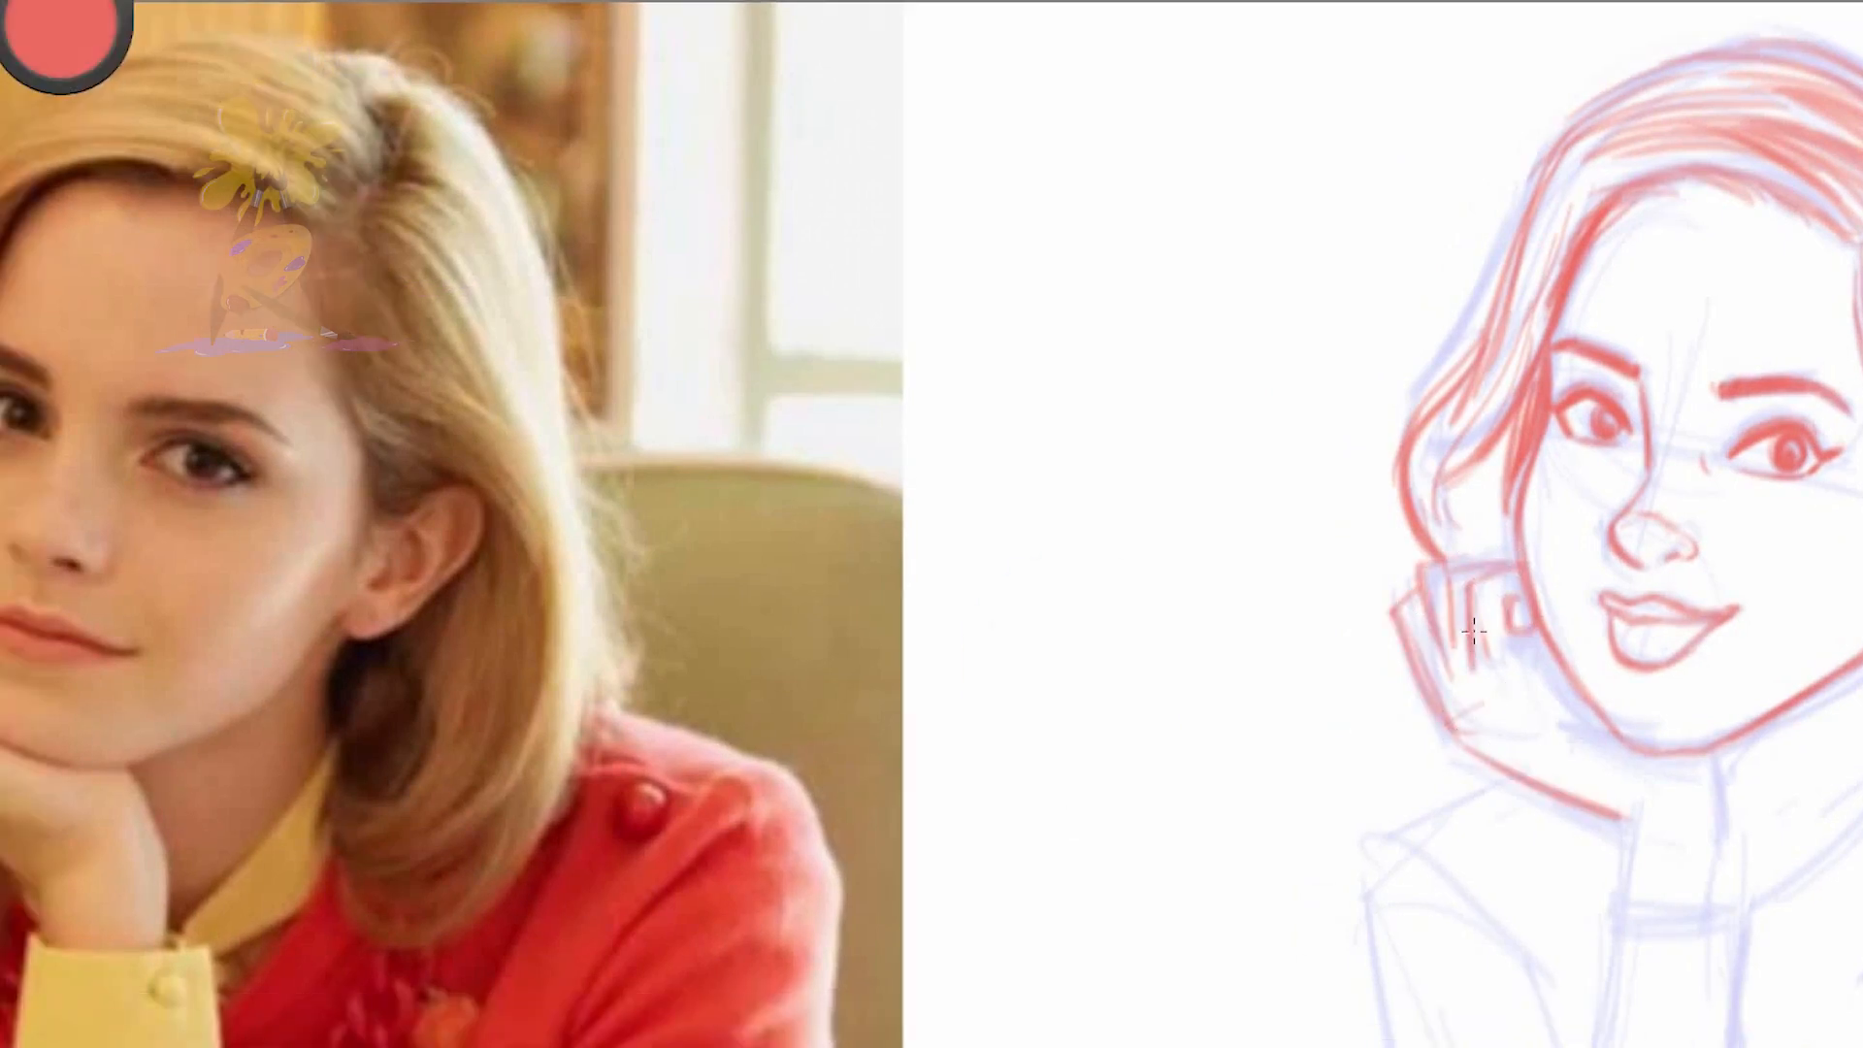
Add the knuckle line to the hand and extend its outline down both sides of the wrist
drag(1438, 697, 1494, 693)
drag(1405, 621, 1442, 716)
drag(1442, 724, 1601, 804)
drag(1705, 754, 1726, 891)
mouse_move(1613, 815)
mouse_down()
mouse_move(1639, 895)
mouse_move(1461, 745)
mouse_up()
drag(1457, 732, 1635, 811)
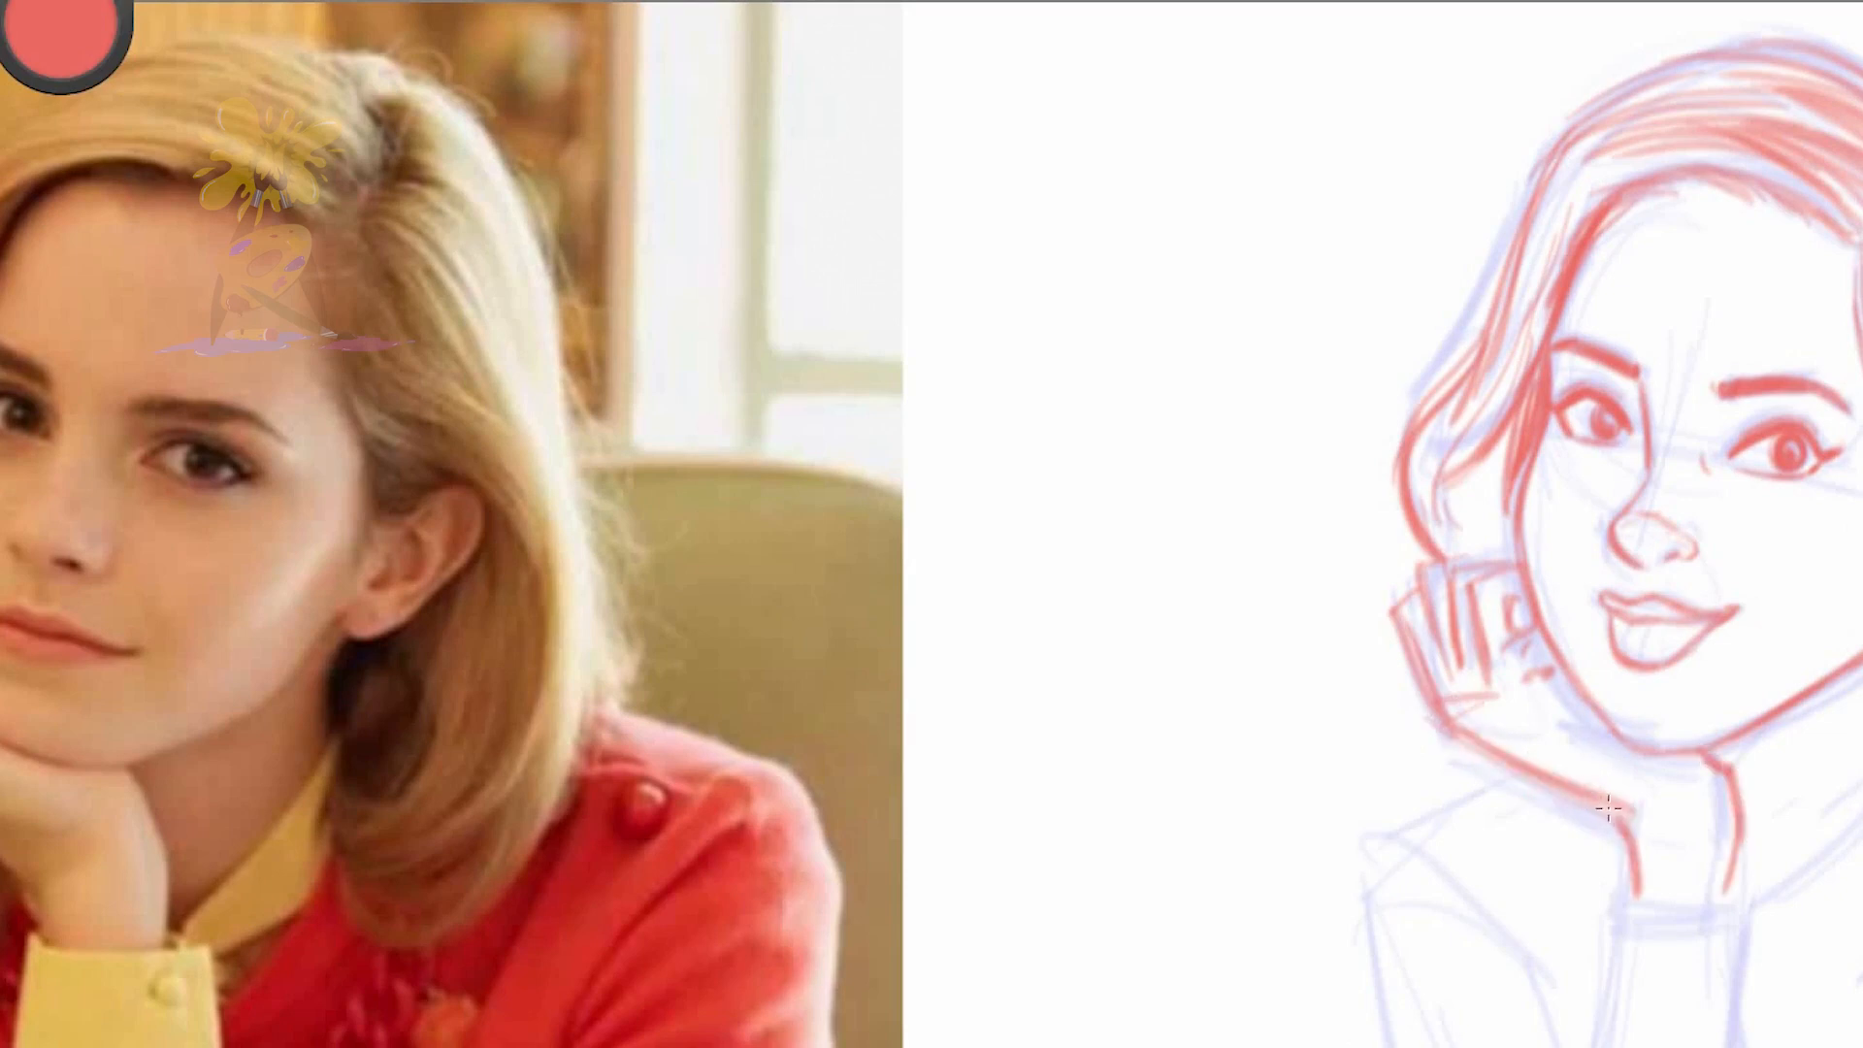
Erase the finger lines inside the hand and redraw the hand's outer contour
drag(1538, 640, 1596, 723)
mouse_move(1454, 571)
mouse_down()
mouse_move(1460, 670)
mouse_move(1436, 698)
mouse_up()
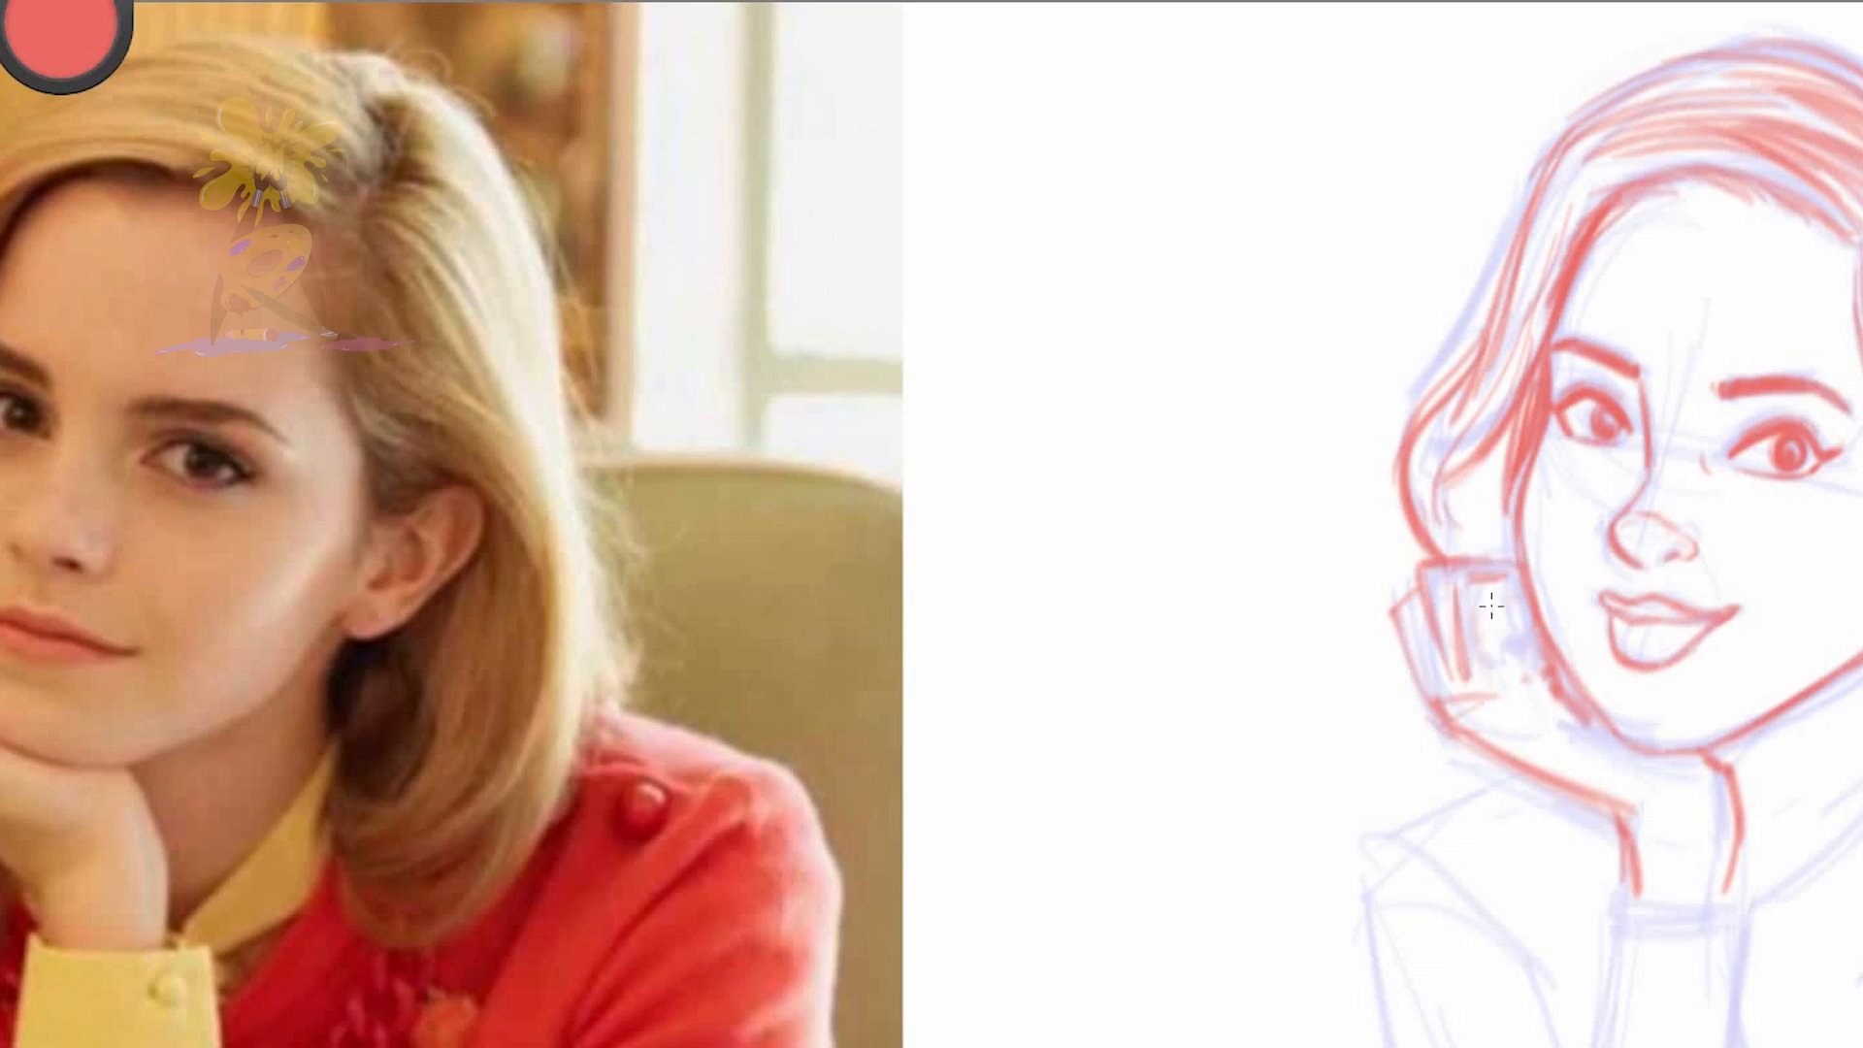
drag(1456, 602, 1579, 716)
drag(1440, 700, 1494, 757)
mouse_move(1424, 585)
mouse_down()
mouse_move(1431, 626)
mouse_move(1513, 578)
mouse_up()
drag(1390, 579, 1489, 765)
drag(1492, 753, 1592, 798)
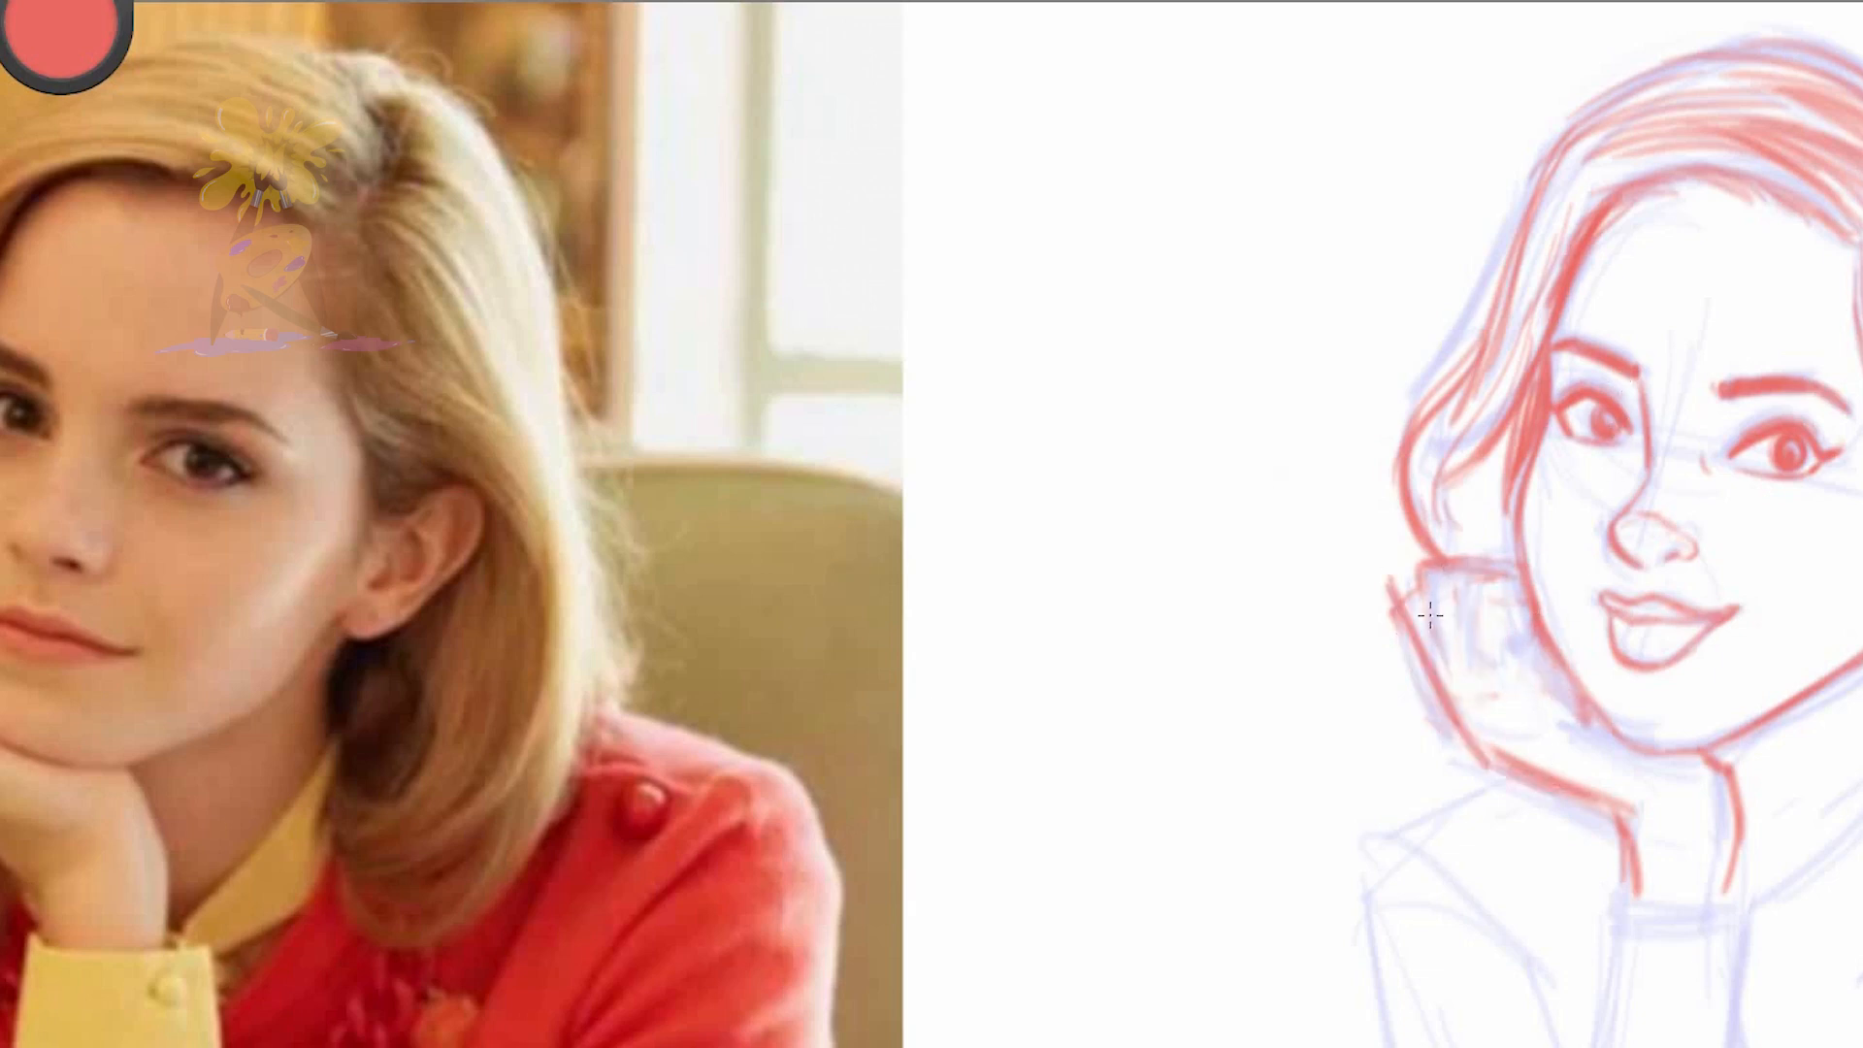
Draw the palm edge along the chin, the wrist lines and the top edge of the buttoned cuff
drag(1531, 667, 1611, 815)
drag(1732, 757, 1717, 887)
drag(1620, 786, 1746, 902)
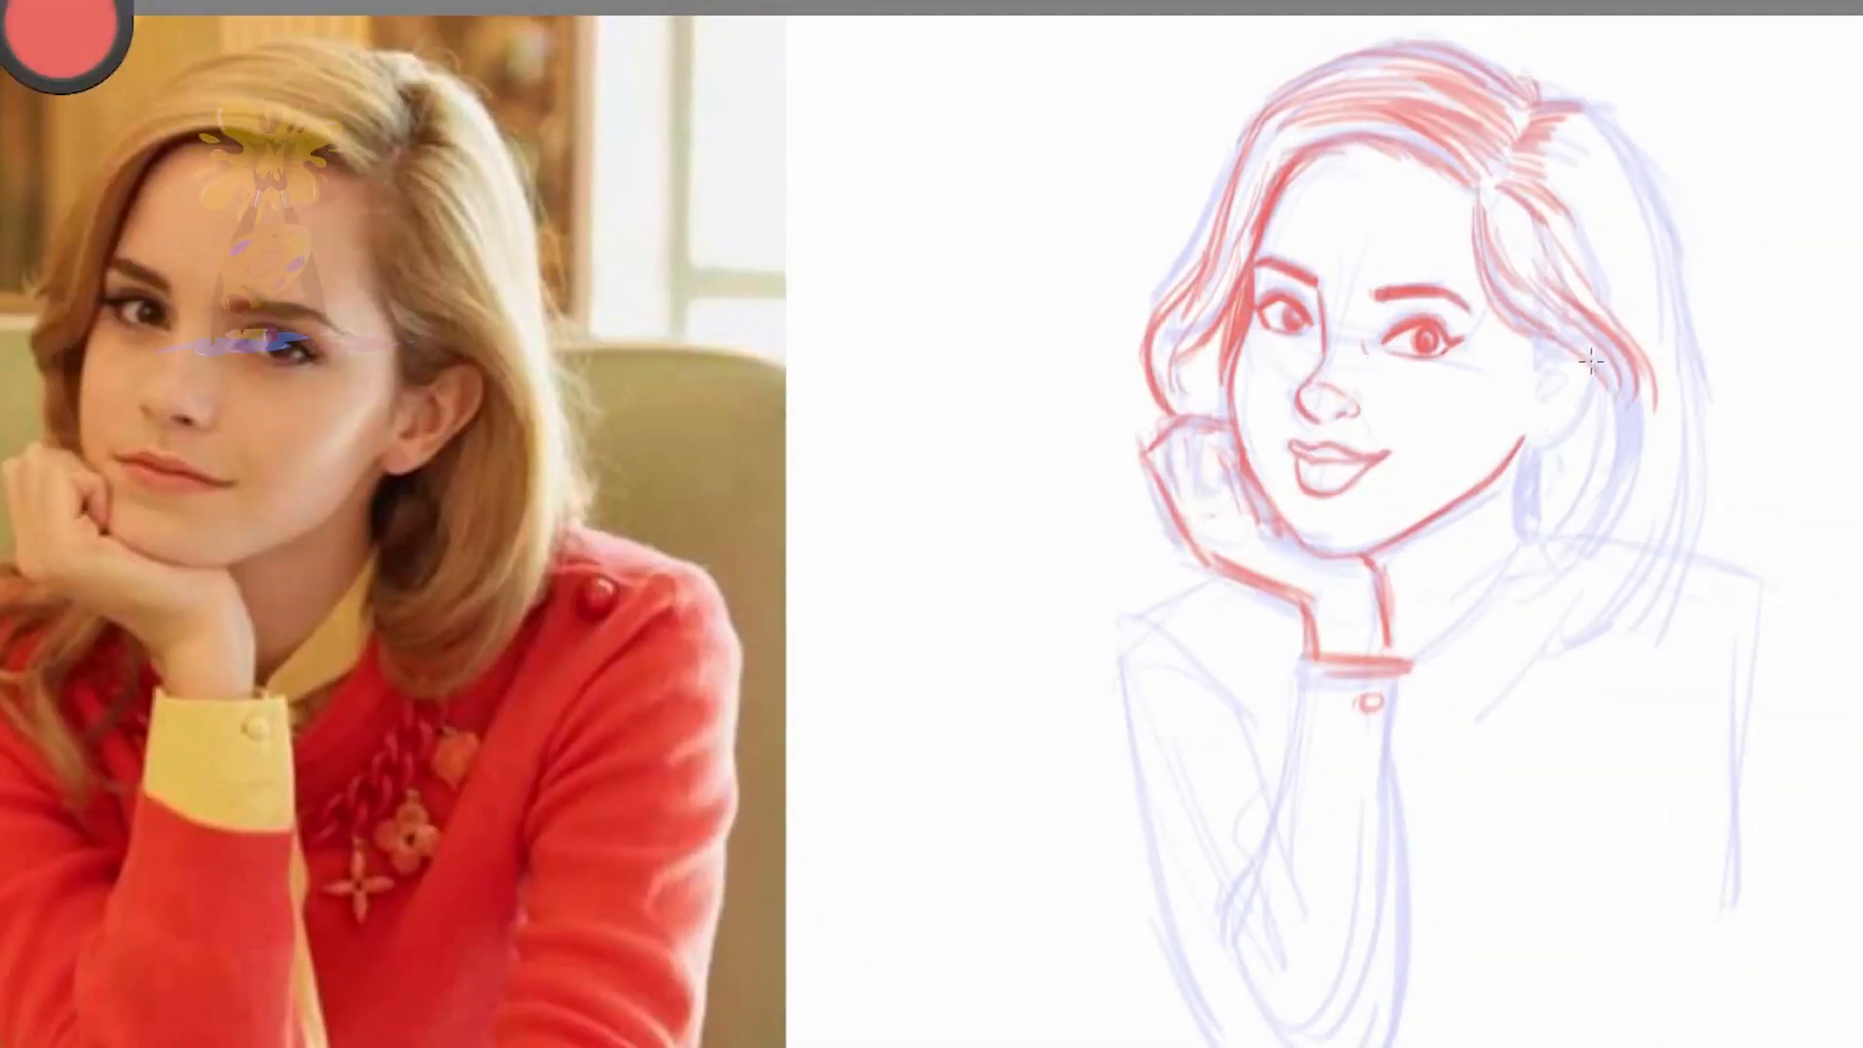
Draw the hair sweeping over the ear, and darken the shadowed hair beneath the ear
drag(1478, 207, 1550, 333)
mouse_move(1494, 271)
mouse_down()
mouse_move(1599, 353)
mouse_move(1588, 573)
mouse_up()
mouse_move(1528, 441)
mouse_down()
mouse_move(1532, 509)
mouse_move(1552, 519)
mouse_up()
mouse_move(1305, 160)
mouse_down()
mouse_move(1480, 189)
mouse_move(1538, 330)
mouse_up()
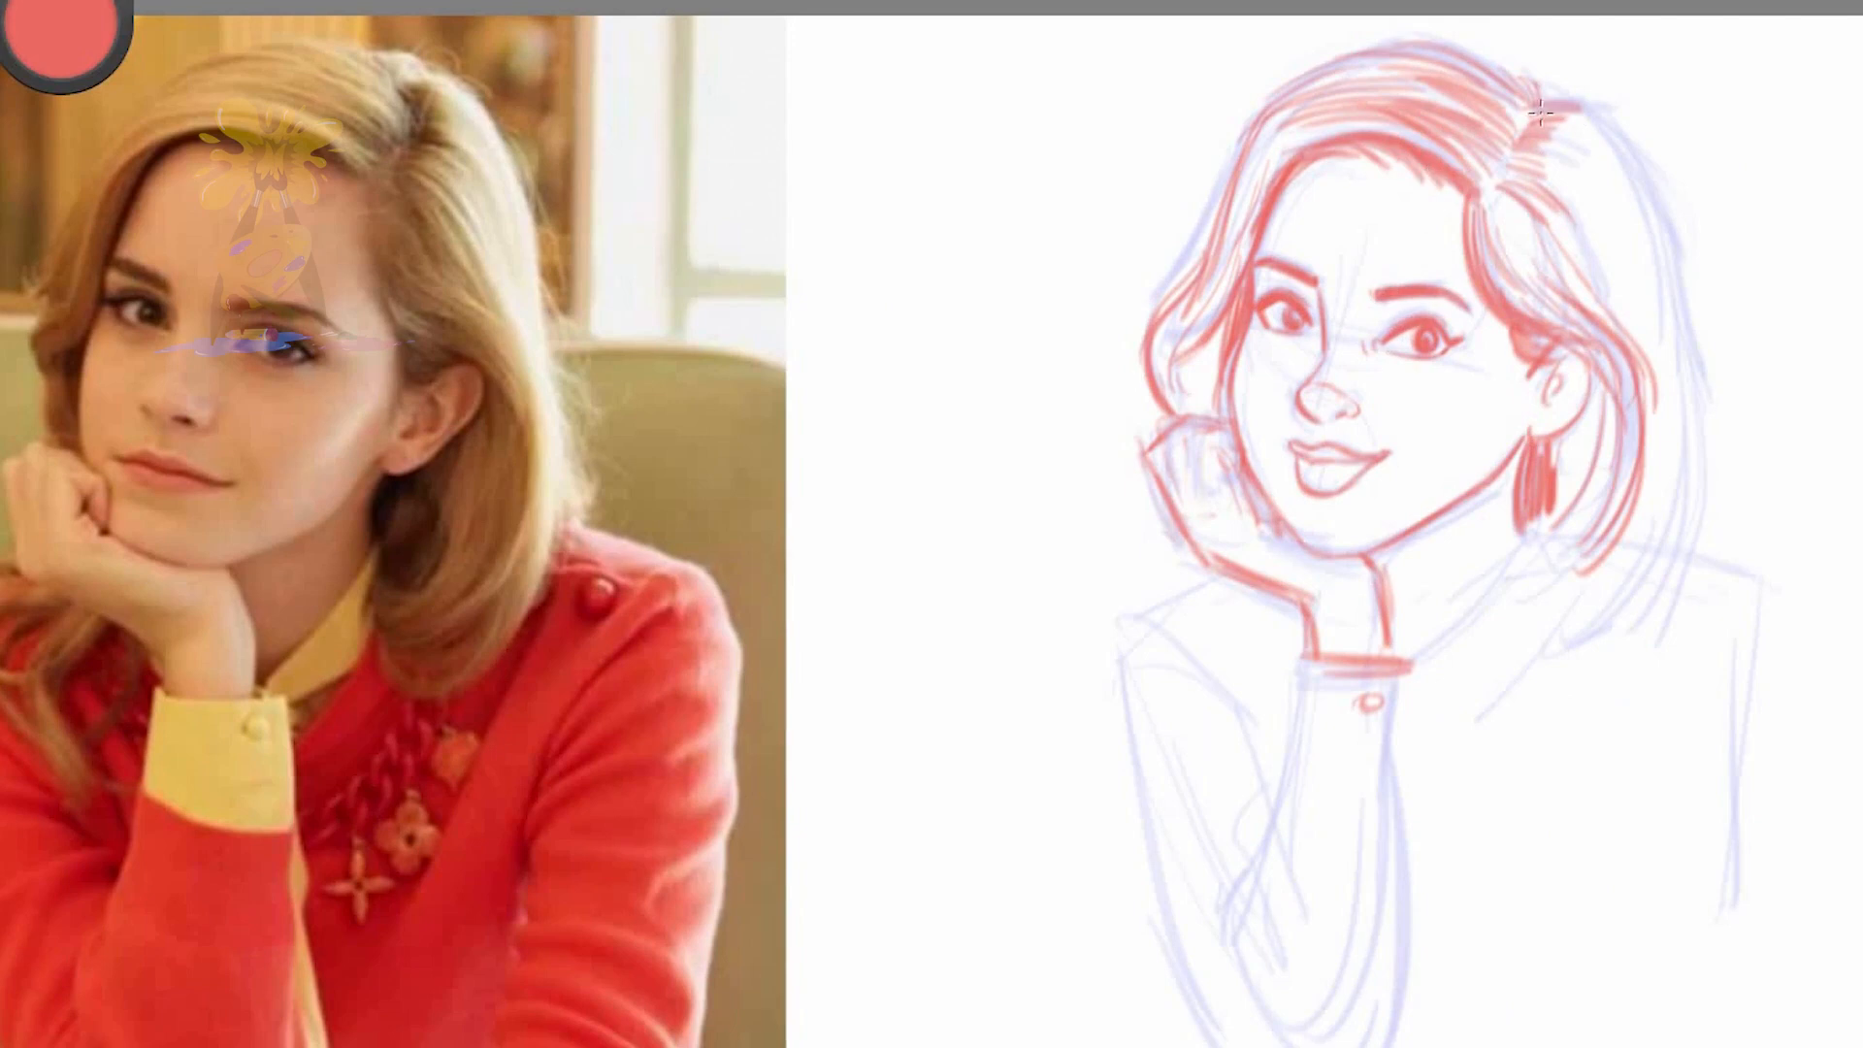
Outline the near side of the bob down to its curled ends and fill it with flowing strands
drag(1680, 305, 1640, 607)
mouse_move(1497, 636)
mouse_down()
mouse_move(1607, 659)
mouse_move(1700, 456)
mouse_up()
mouse_move(1484, 577)
mouse_down()
mouse_move(1591, 580)
mouse_move(1590, 510)
mouse_up()
mouse_move(1556, 432)
mouse_down()
mouse_move(1558, 514)
mouse_move(1589, 485)
mouse_up()
mouse_move(1564, 519)
mouse_down()
mouse_move(1564, 444)
mouse_move(1611, 602)
mouse_up()
drag(1504, 646, 1640, 583)
drag(1650, 310, 1601, 558)
mouse_move(1611, 385)
mouse_down()
mouse_move(1562, 505)
mouse_move(1526, 536)
mouse_move(1548, 500)
mouse_up()
drag(1491, 268, 1632, 371)
mouse_move(1528, 209)
mouse_down()
mouse_move(1655, 397)
mouse_move(1628, 333)
mouse_move(1642, 351)
mouse_up()
Add strands to the far side and crown of the hair and strengthen its outer contour
mouse_move(1314, 152)
mouse_down()
mouse_move(1248, 263)
mouse_move(1229, 386)
mouse_up()
drag(1225, 199, 1168, 268)
drag(1410, 41, 1231, 219)
drag(1431, 93, 1647, 264)
drag(1512, 556, 1437, 627)
Draw the collar line along the neck and the loose locks of hair hanging below the hand
drag(1217, 568, 1207, 658)
drag(1214, 343, 1186, 412)
mouse_move(1212, 571)
mouse_down()
mouse_move(1207, 619)
mouse_move(1265, 722)
mouse_up()
mouse_move(1242, 592)
mouse_down()
mouse_move(1248, 784)
mouse_move(1275, 716)
mouse_up()
drag(1485, 603, 1413, 660)
drag(1456, 614, 1391, 644)
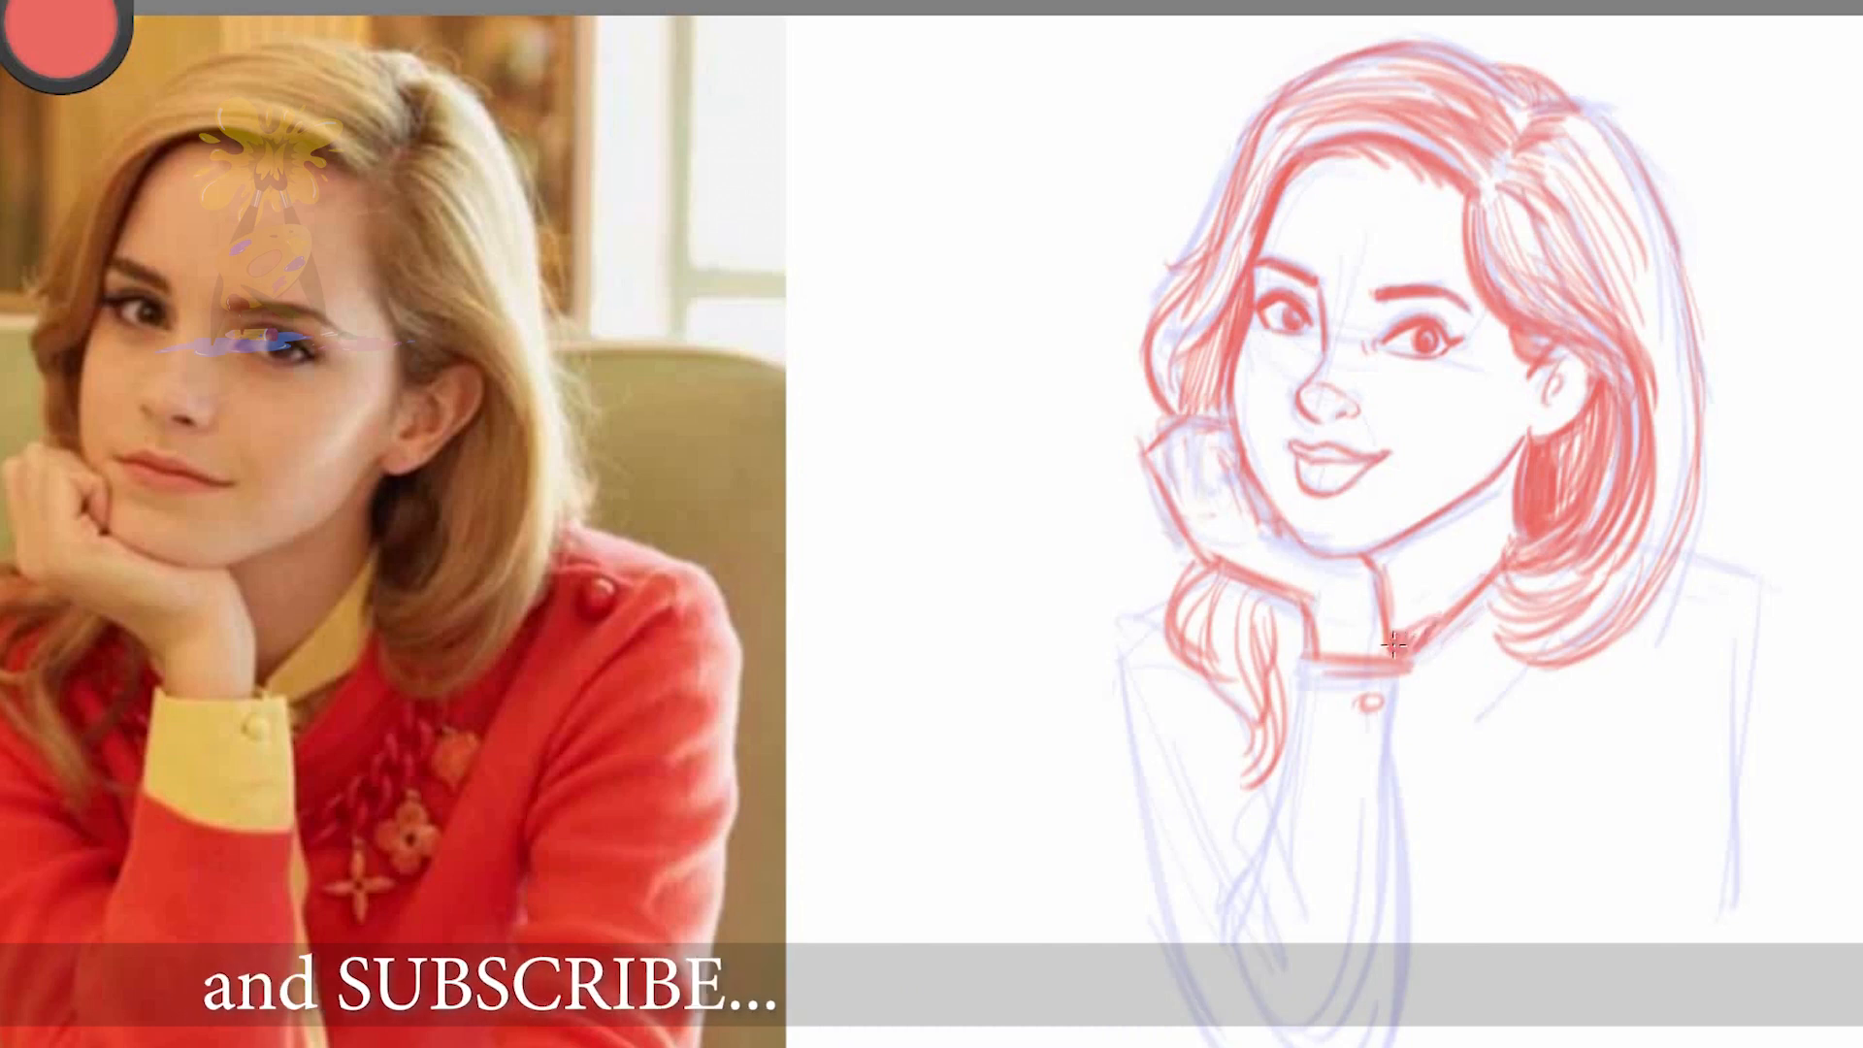
Redraw the fingers resting against the cheek and thicken the outline of the lips
mouse_move(1260, 500)
mouse_down()
mouse_move(1305, 545)
mouse_move(1361, 497)
mouse_up()
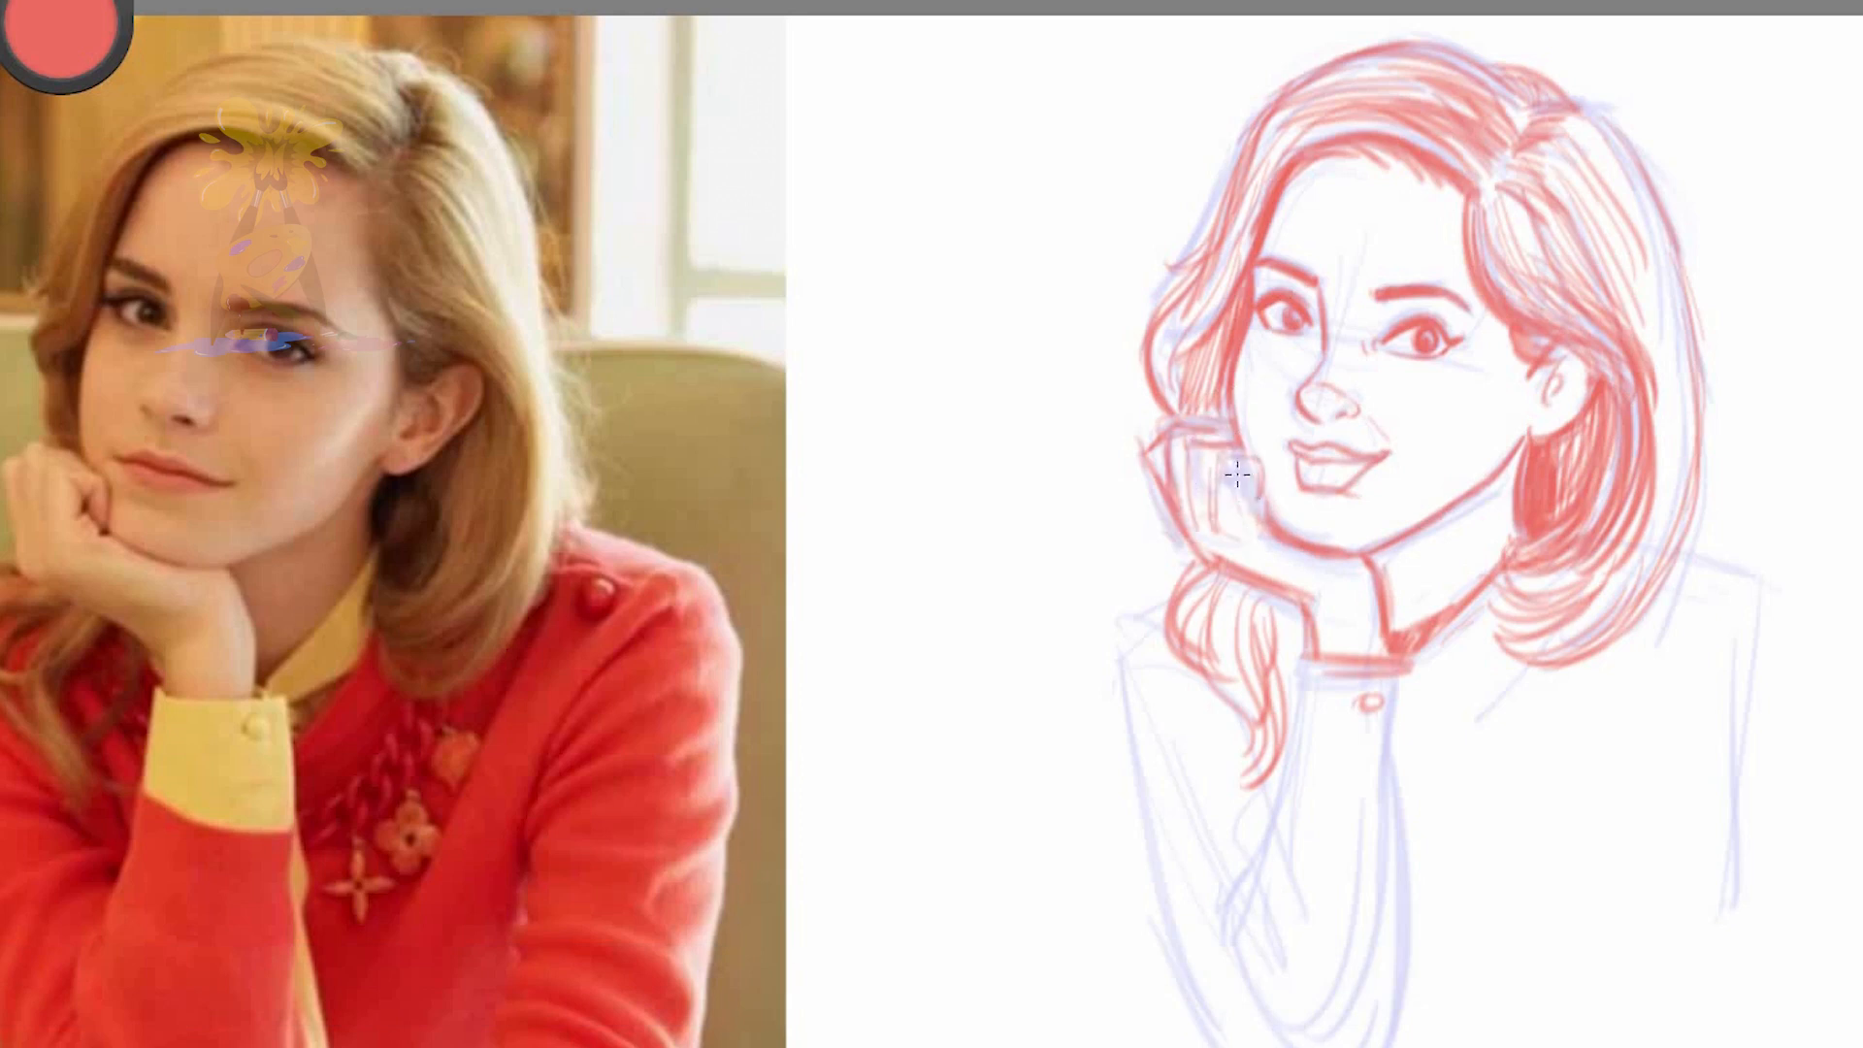
drag(1216, 471, 1174, 440)
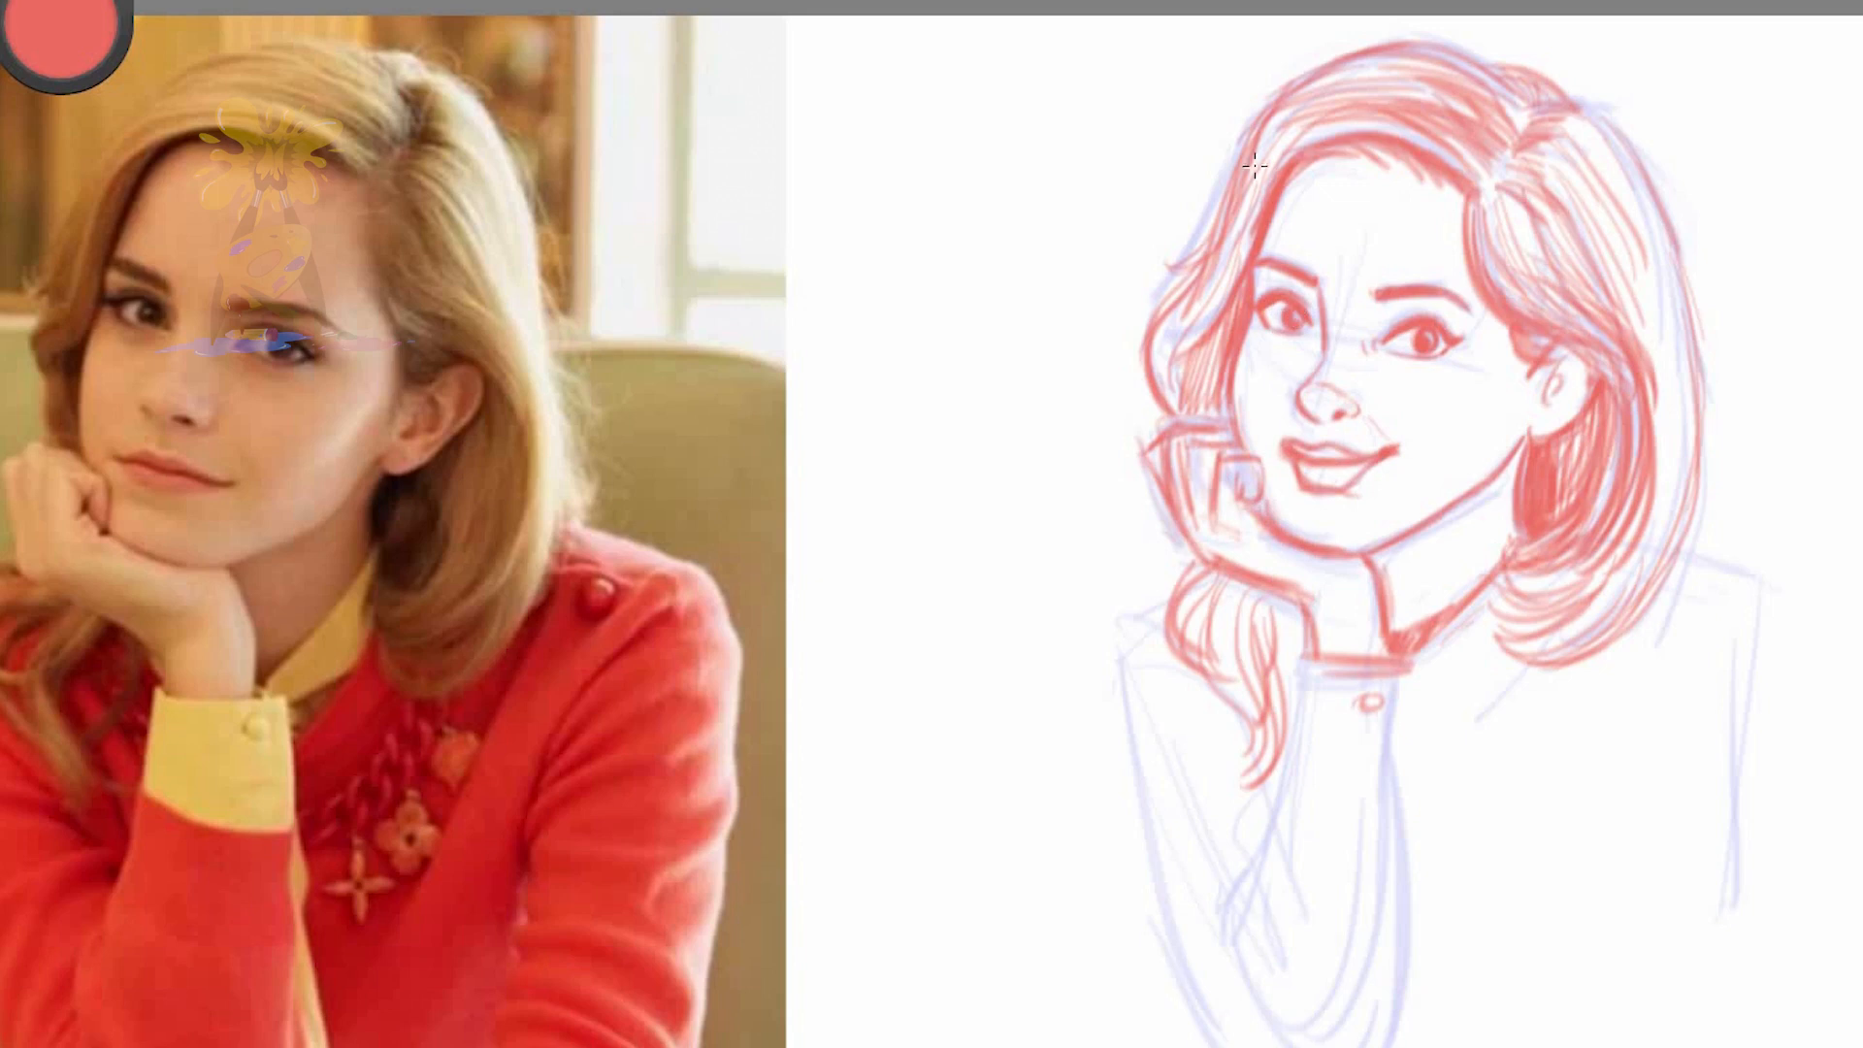
Undo the last stroke and darken the hair strands around the parting
key(ctrl+z)
mouse_move(1323, 72)
mouse_down()
mouse_move(1506, 73)
mouse_move(1500, 147)
mouse_up()
mouse_move(1556, 105)
mouse_down()
mouse_move(1521, 138)
mouse_move(1582, 199)
mouse_up()
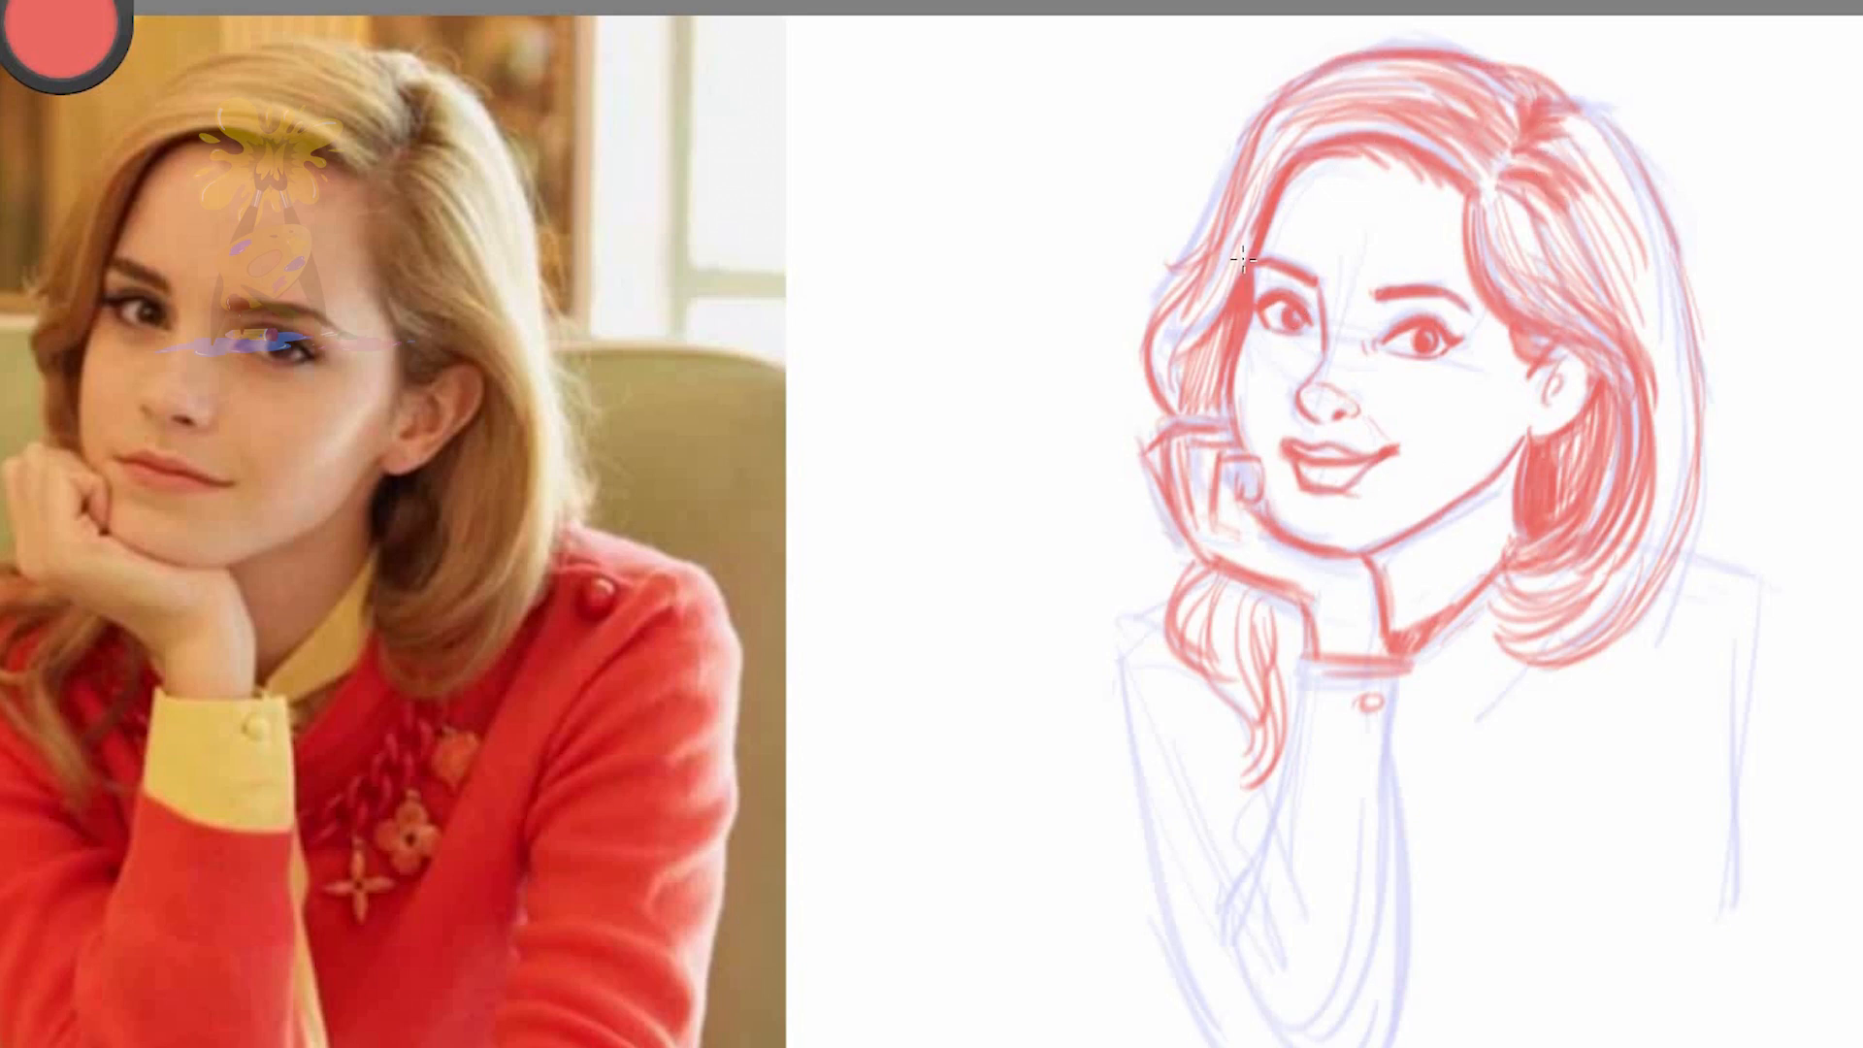
Outline the far shoulder and draw the shirt cuff with its sides and curved lower edge around the wrist
mouse_move(1153, 454)
mouse_down()
mouse_move(1250, 569)
mouse_move(1097, 646)
mouse_move(1089, 755)
mouse_up()
key(space)
drag(1377, 919, 1253, 836)
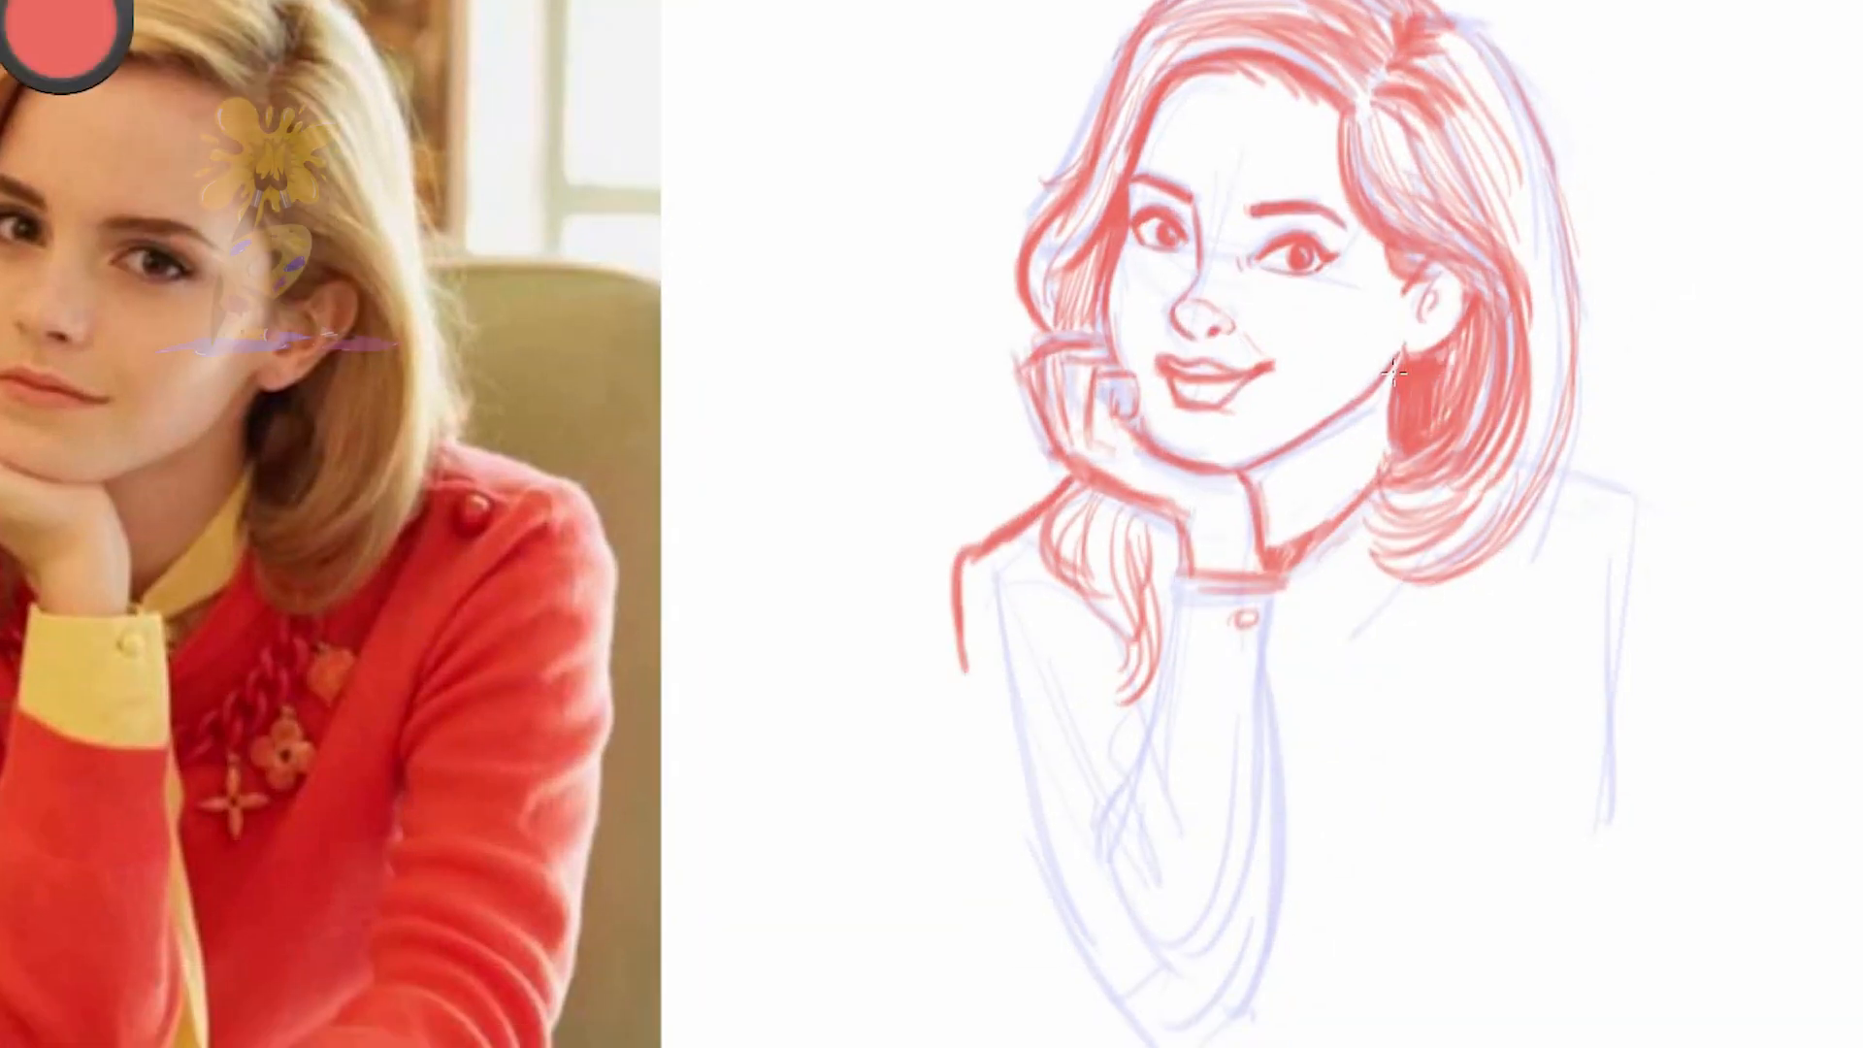
drag(1293, 575, 1293, 711)
drag(1178, 574, 1161, 667)
drag(1160, 665, 1292, 715)
drag(1299, 575, 1312, 696)
drag(1306, 607, 1302, 782)
Draw the near shoulder and upper sleeve with fabric folds, and reinforce the far shoulder's edge
drag(937, 561, 1082, 617)
drag(992, 551, 1112, 636)
mouse_move(1558, 440)
mouse_down()
mouse_move(1707, 561)
mouse_move(1535, 607)
mouse_up()
drag(1562, 598, 1492, 697)
drag(1563, 608, 1541, 728)
drag(957, 563, 960, 688)
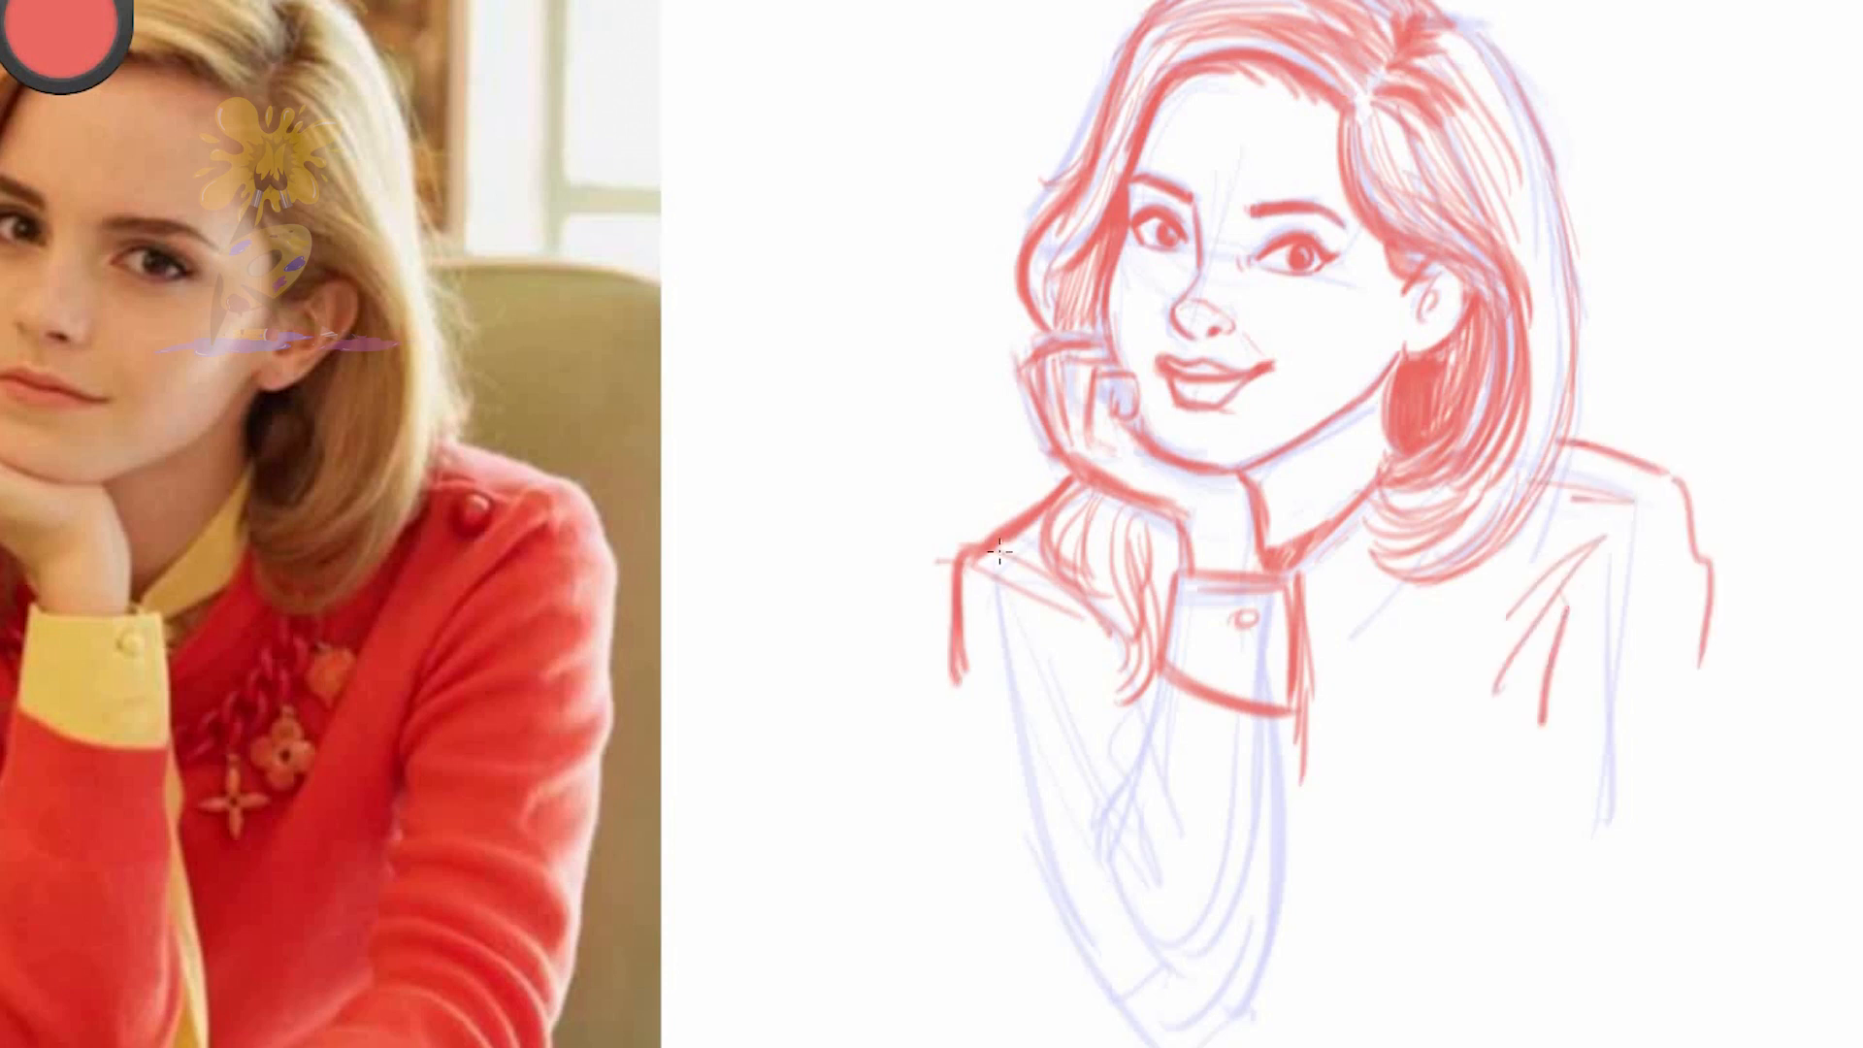
Add strokes to the near side of the hair and the sweater neckline, undoing three unwanted strokes
key(space)
drag(941, 524, 953, 650)
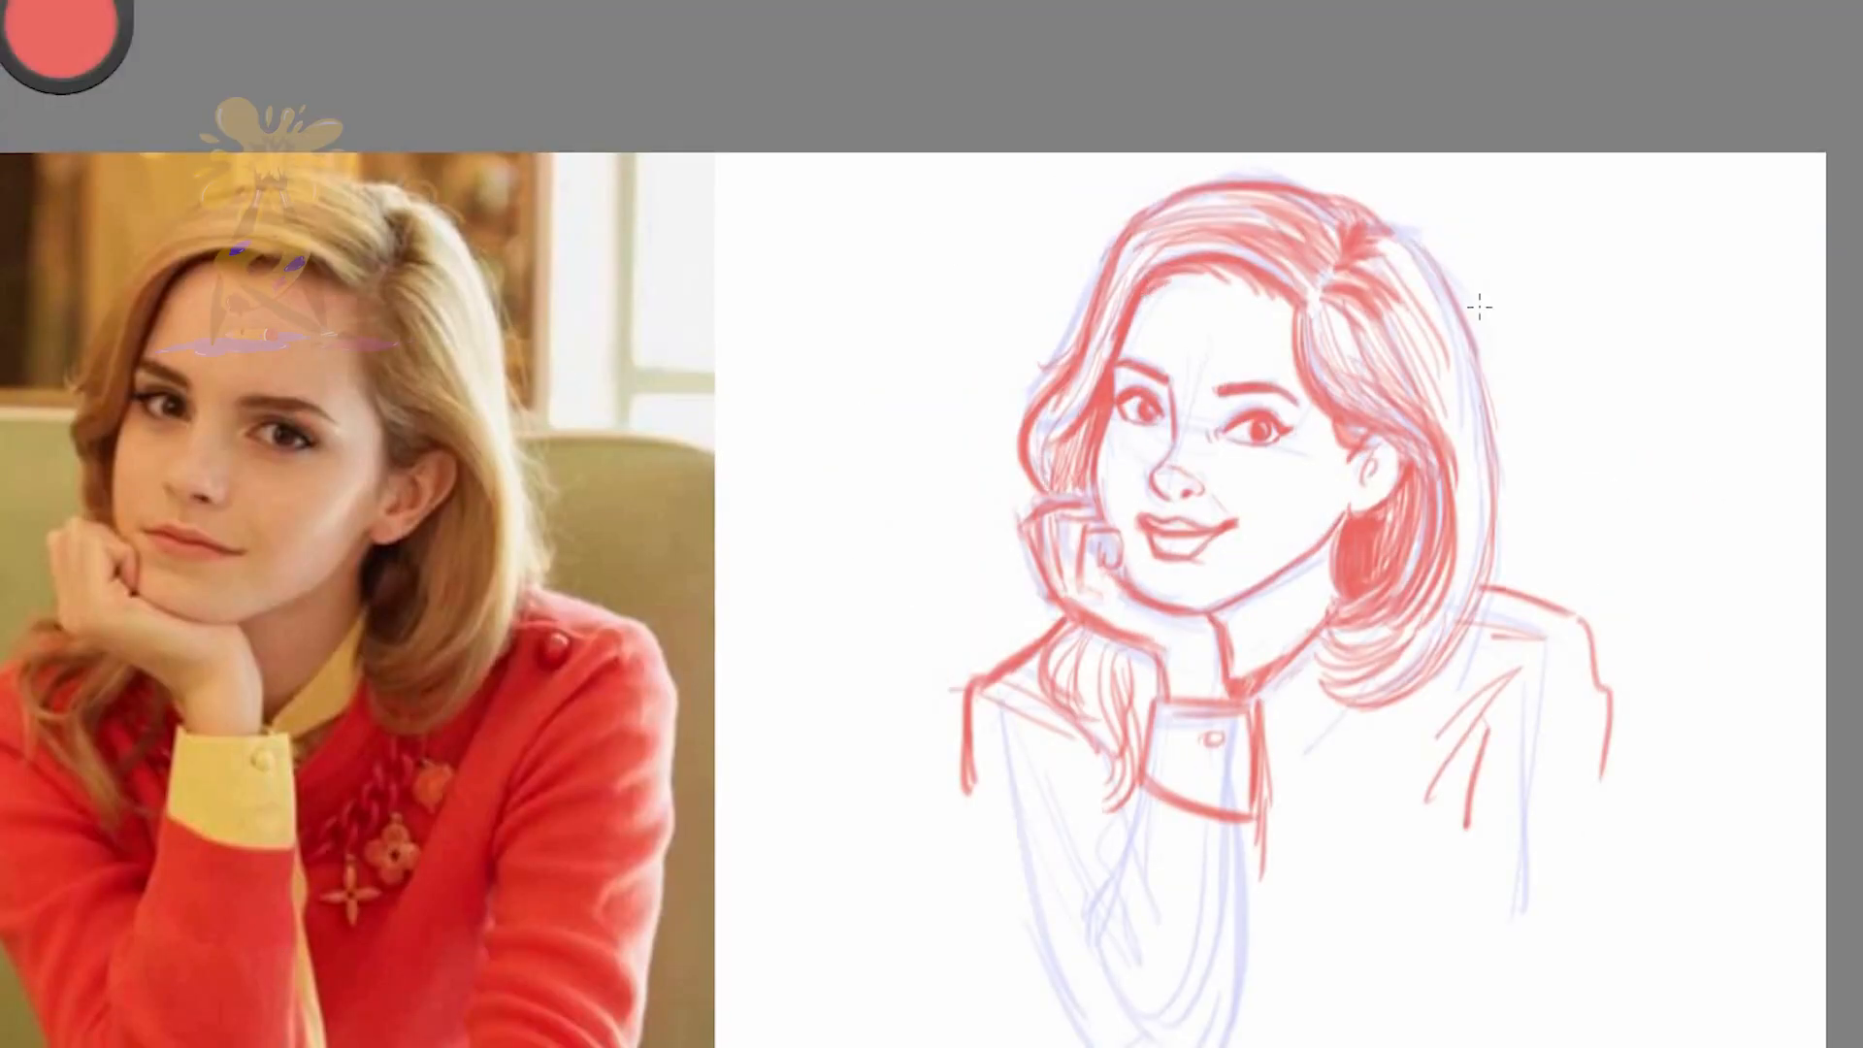
mouse_move(1328, 369)
mouse_down()
mouse_move(1460, 514)
mouse_move(1344, 664)
mouse_up()
mouse_move(1460, 475)
mouse_down()
mouse_move(1319, 675)
mouse_move(1419, 689)
mouse_up()
drag(1262, 771, 1345, 695)
drag(1339, 761, 1388, 716)
key(ctrl+z)
key(ctrl+z)
key(ctrl+z)
Draw the far sleeve's outer edge and folds, and the edges of the raised forearm below the cuff
drag(967, 693, 1020, 936)
drag(1019, 740, 1114, 774)
drag(1048, 782, 1121, 784)
drag(1041, 815, 1086, 818)
drag(1154, 726, 1070, 970)
drag(1258, 796, 1241, 1046)
drag(994, 888, 1027, 1013)
Sketch the sweater neckline, the inner edge of the near arm and the creases along its sleeve
key(space)
drag(1261, 594, 1232, 660)
drag(1400, 697, 1313, 919)
drag(1434, 757, 1406, 934)
drag(1426, 722, 1401, 907)
drag(1401, 937, 1473, 924)
drag(1399, 953, 1463, 958)
drag(1552, 718, 1520, 850)
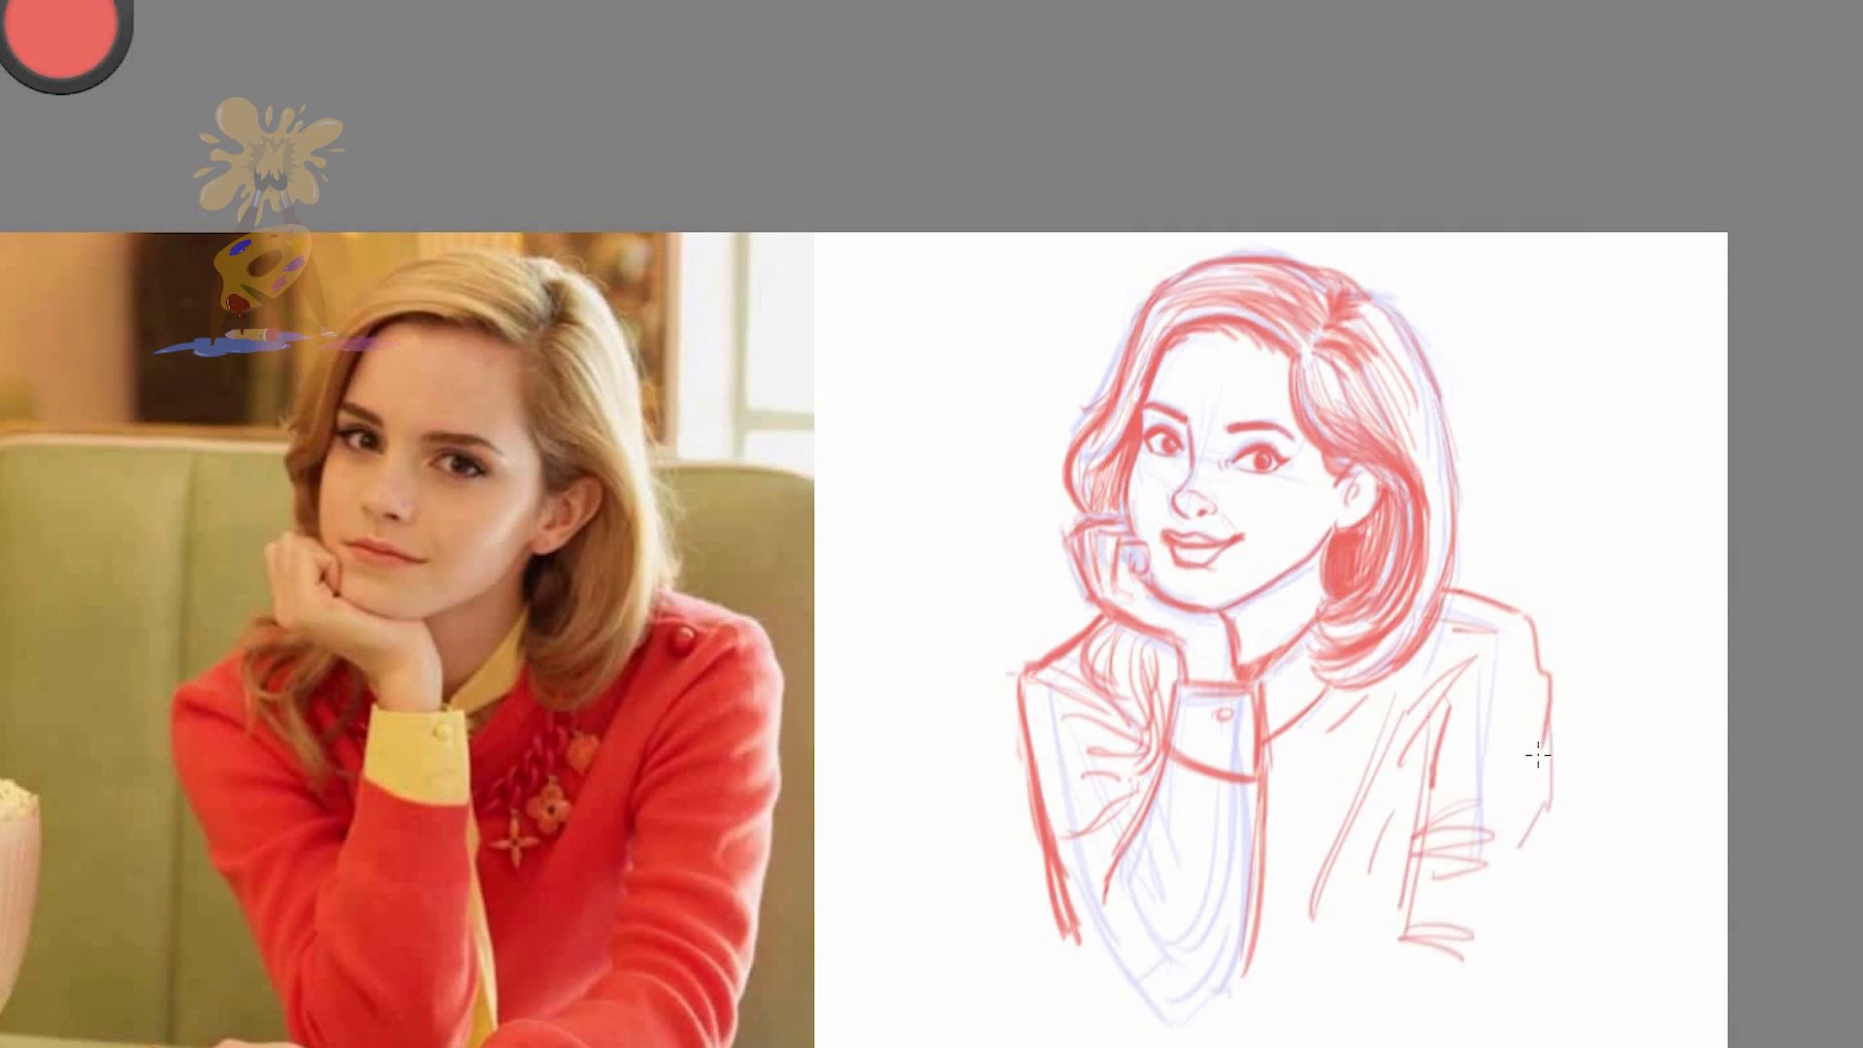
Complete the near sleeve's outer edge, rough in the necklace, and thicken the shoulder contours and sleeve folds
drag(1549, 756, 1523, 988)
drag(1267, 760, 1374, 679)
drag(1312, 780, 1318, 888)
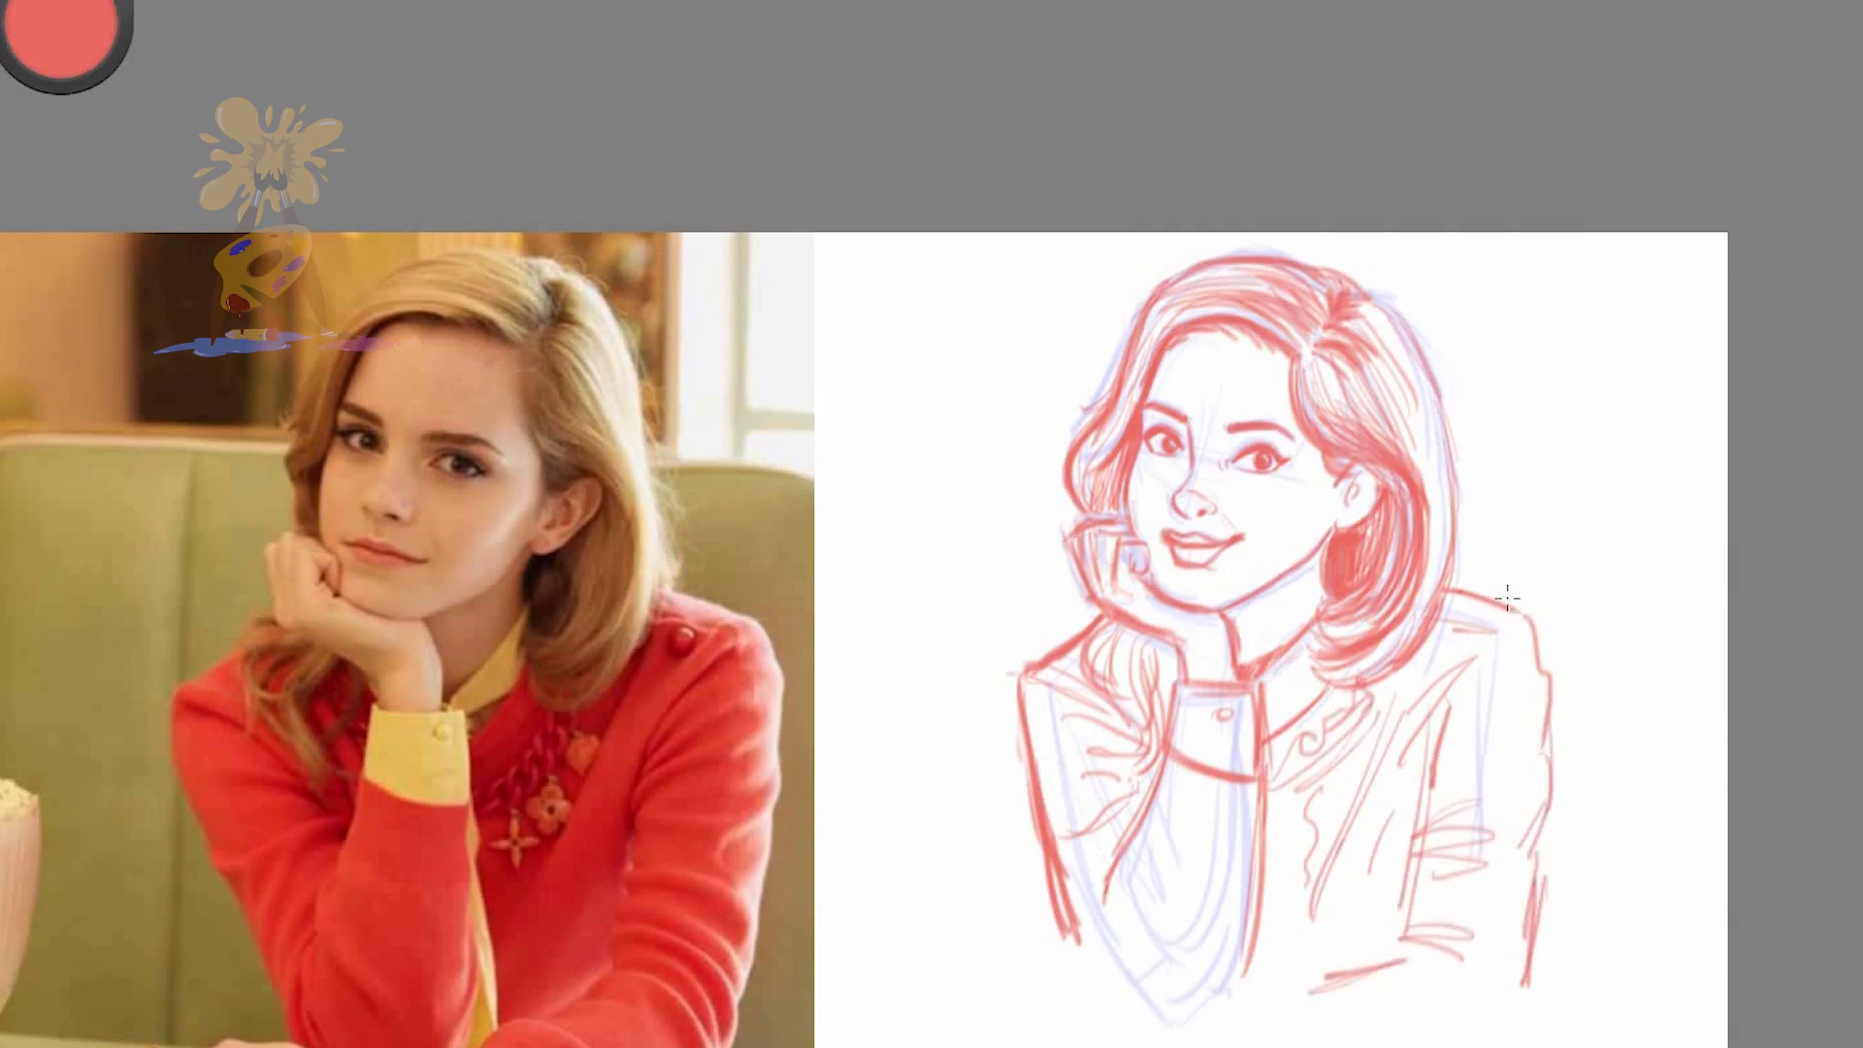
drag(1079, 698, 1124, 726)
drag(1047, 668, 1032, 776)
mouse_move(1445, 586)
mouse_down()
mouse_move(1533, 630)
mouse_move(1553, 727)
mouse_up()
drag(1471, 666, 1435, 762)
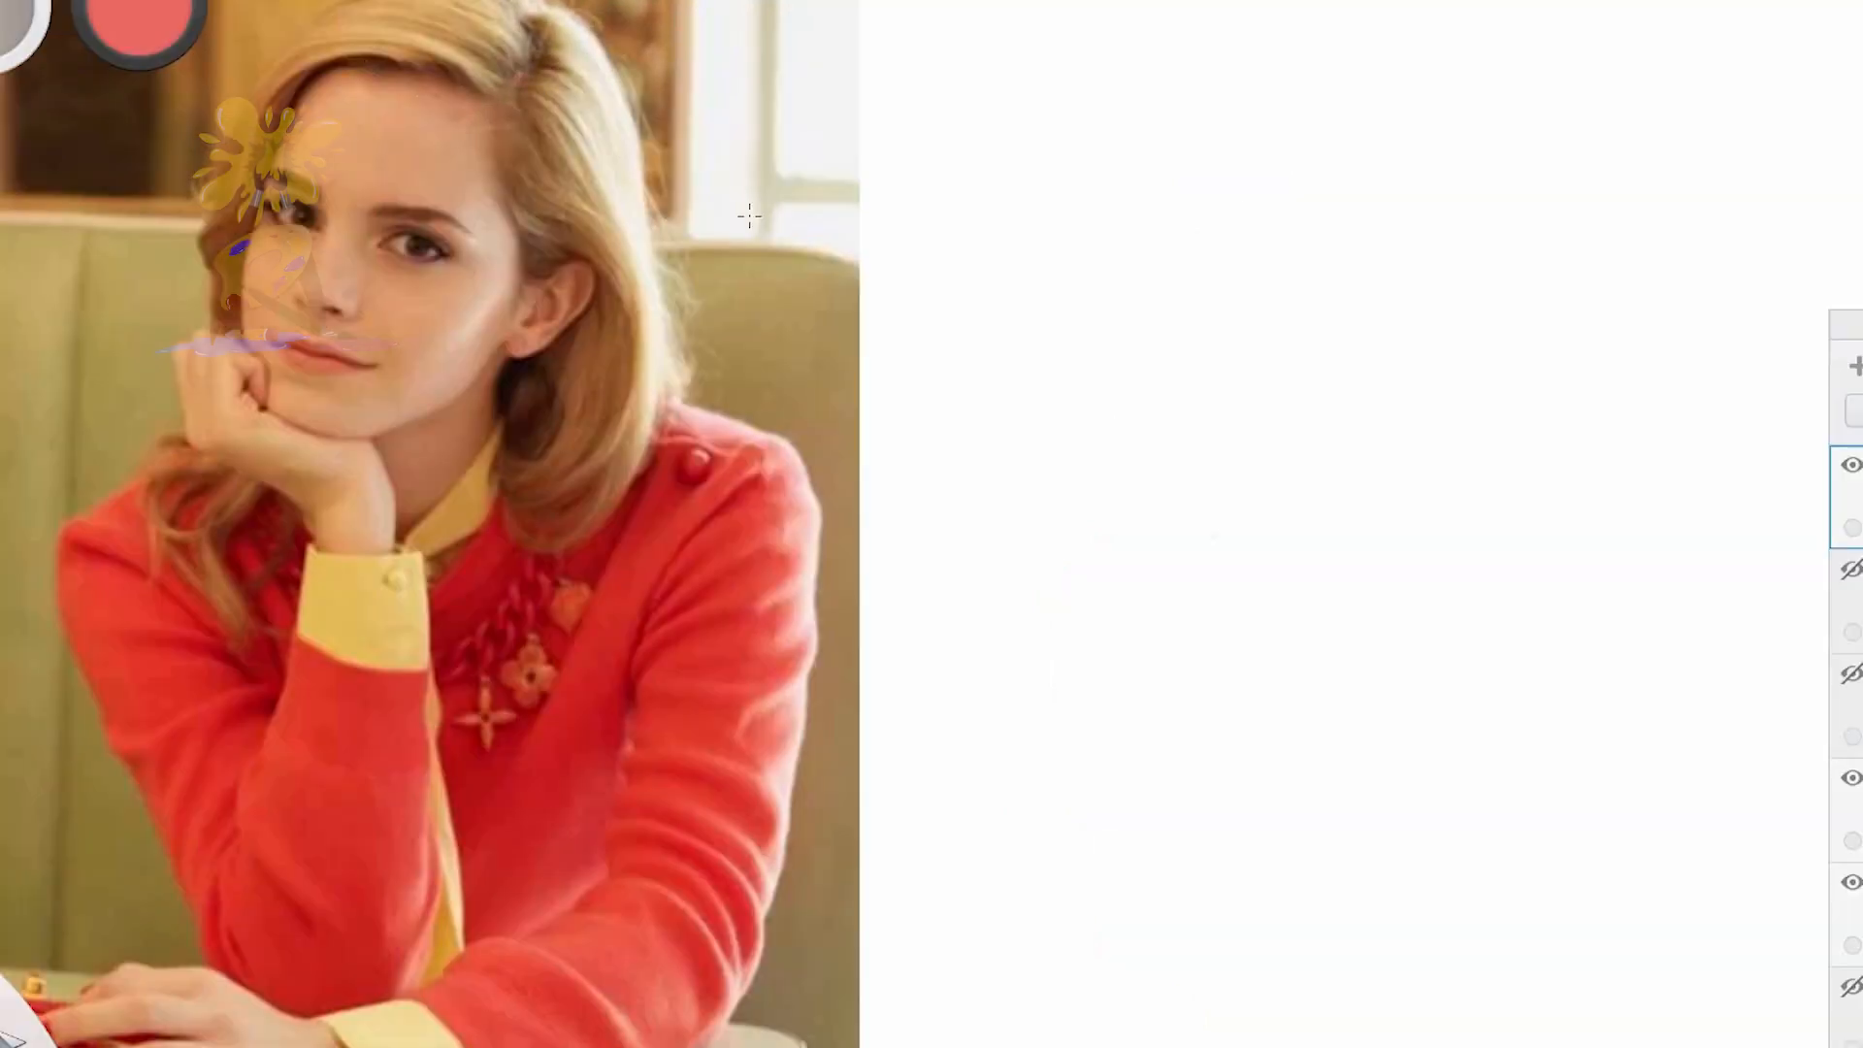
Start a fresh head construction on the blank canvas with a tilted centre line, cranium, jaw and ear
drag(1421, 95, 1340, 317)
drag(1435, 109, 1332, 396)
drag(1349, 127, 1465, 125)
drag(1254, 239, 1320, 428)
drag(1328, 431, 1495, 357)
drag(1361, 25, 1606, 142)
drag(1544, 286, 1506, 356)
Add the tilted eye line and brow-to-nose contour to the new head, and reinforce its jaw, cranium and temple curves
drag(1262, 171, 1499, 274)
drag(1291, 184, 1298, 371)
drag(1308, 443, 1490, 363)
mouse_move(1333, 60)
mouse_down()
mouse_move(1288, 167)
mouse_move(1605, 138)
mouse_up()
drag(1600, 124, 1588, 255)
drag(1555, 127, 1566, 296)
drag(1572, 142, 1588, 287)
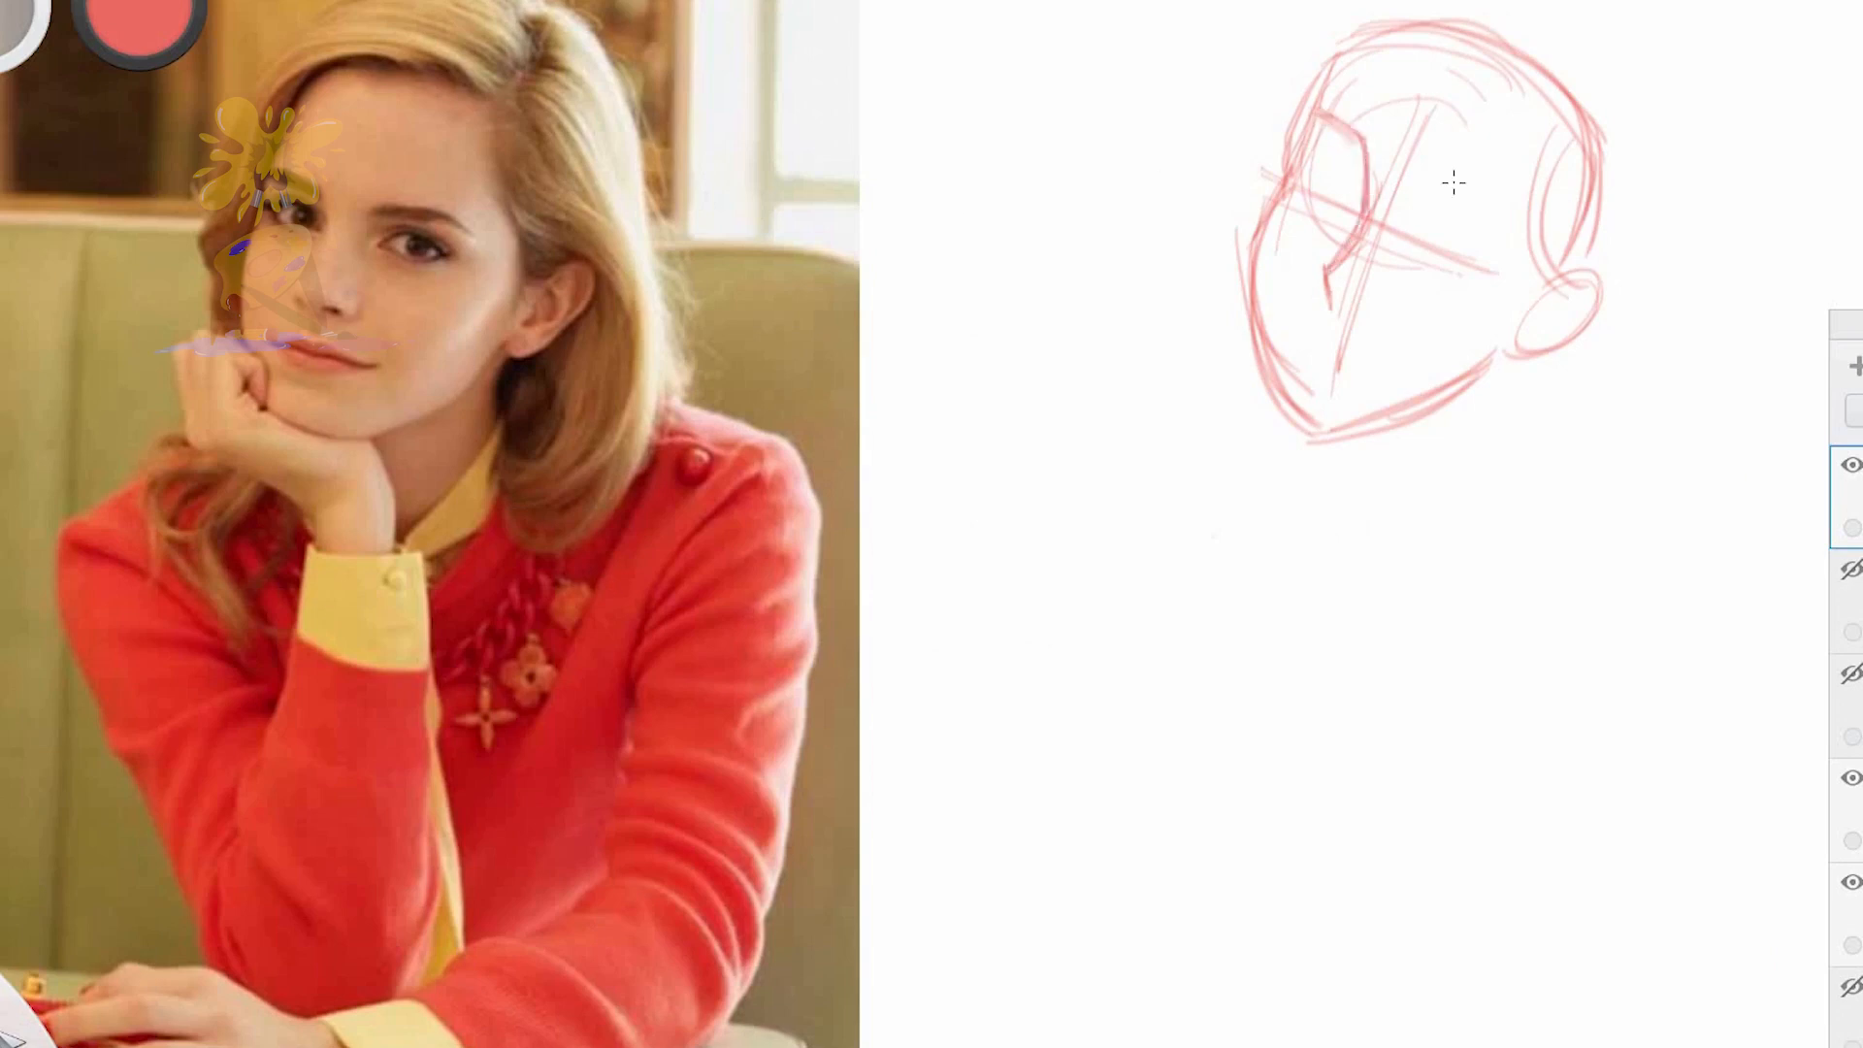
Rough in both eyes, the eyebrows, the nose and the mouth along the new head's guidelines
drag(1414, 211, 1474, 255)
drag(1303, 165, 1350, 192)
drag(1302, 168, 1347, 208)
drag(1314, 111, 1366, 151)
drag(1312, 131, 1357, 157)
drag(1424, 175, 1509, 216)
drag(1367, 175, 1329, 299)
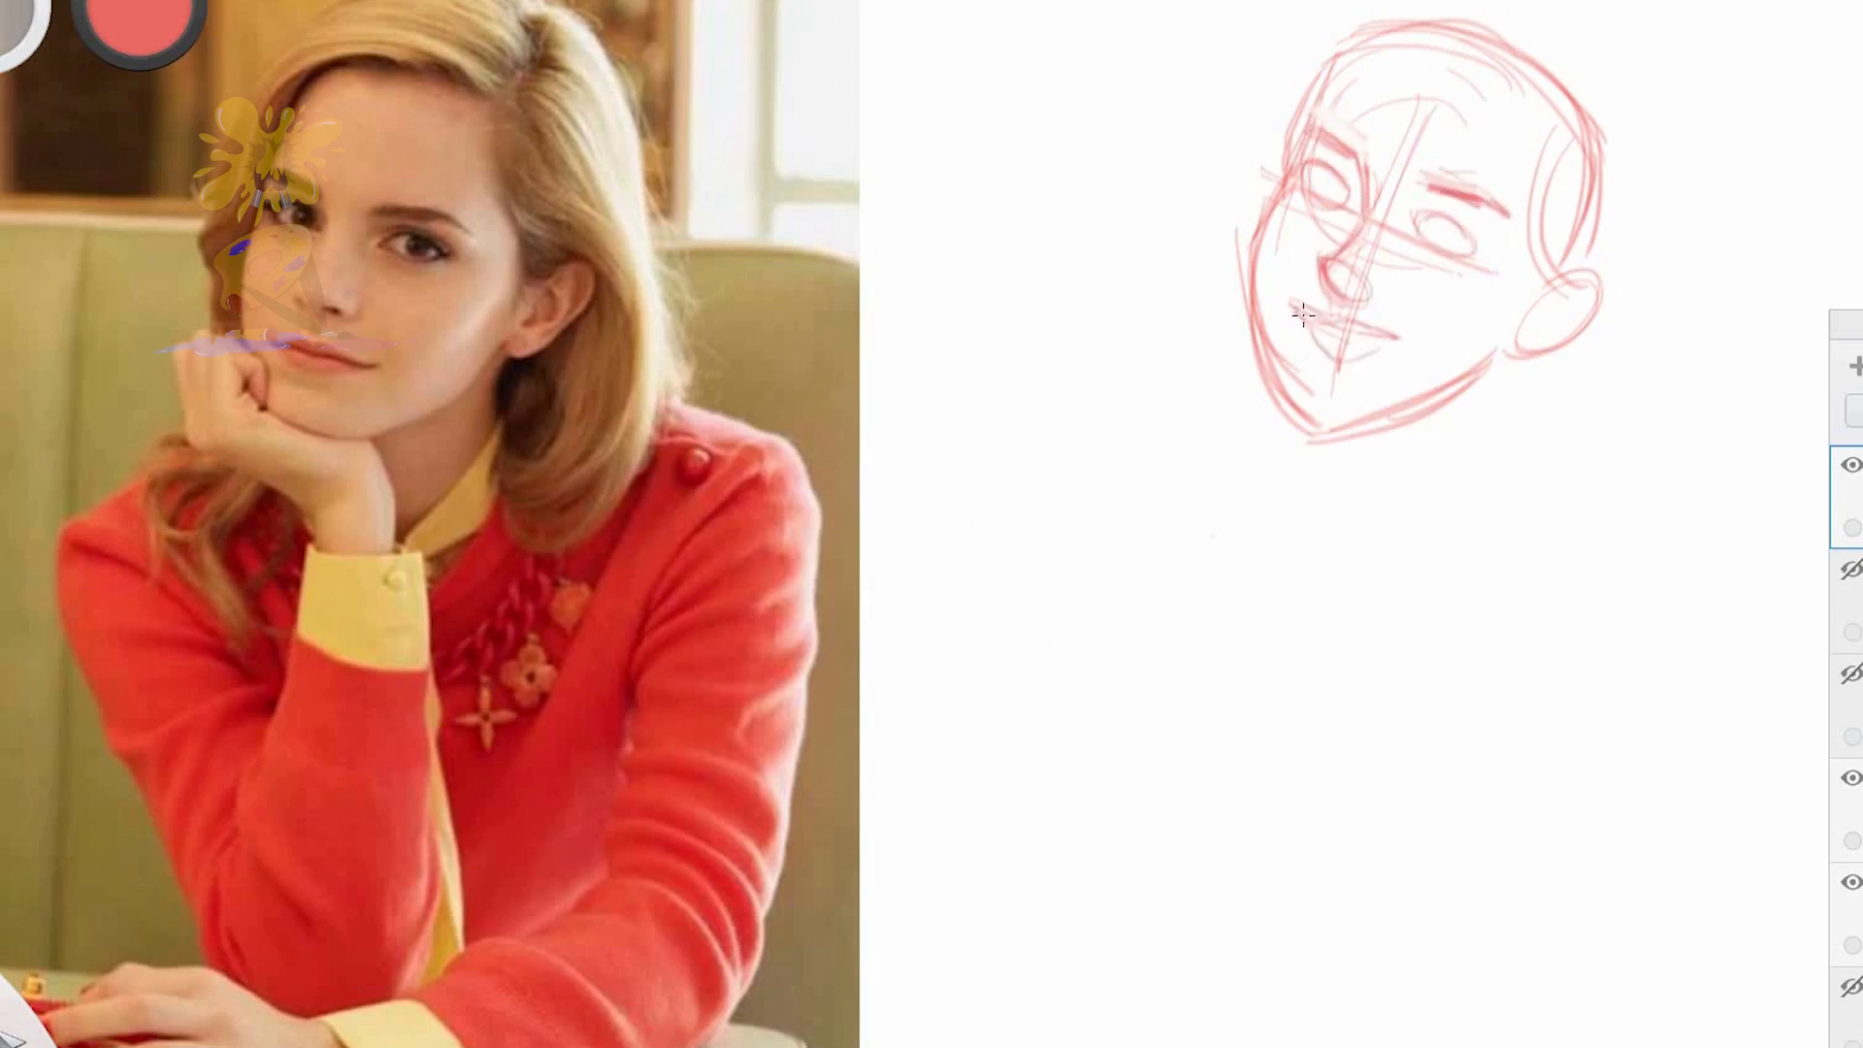
Redraw both eyes on the new head with darker lids and outer lashes, and add the irises
scroll(1459, 223, up, 5)
drag(1459, 223, 1173, 271)
scroll(1173, 270, down, 1)
drag(1001, 464, 1202, 493)
drag(773, 307, 854, 391)
drag(1004, 462, 1160, 507)
drag(735, 335, 825, 309)
drag(815, 352, 830, 402)
drag(1096, 456, 1101, 515)
Thicken both eyebrows and redraw the brow-to-nose contour, nose tip and nostril
drag(1028, 439, 1155, 396)
drag(1143, 386, 1219, 439)
mouse_move(1024, 361)
mouse_down()
mouse_move(1172, 400)
mouse_move(1215, 439)
mouse_up()
drag(745, 239, 865, 297)
drag(902, 320, 813, 510)
mouse_move(886, 553)
mouse_down()
mouse_move(798, 544)
mouse_move(873, 626)
mouse_up()
drag(813, 512, 832, 613)
drag(807, 516, 858, 542)
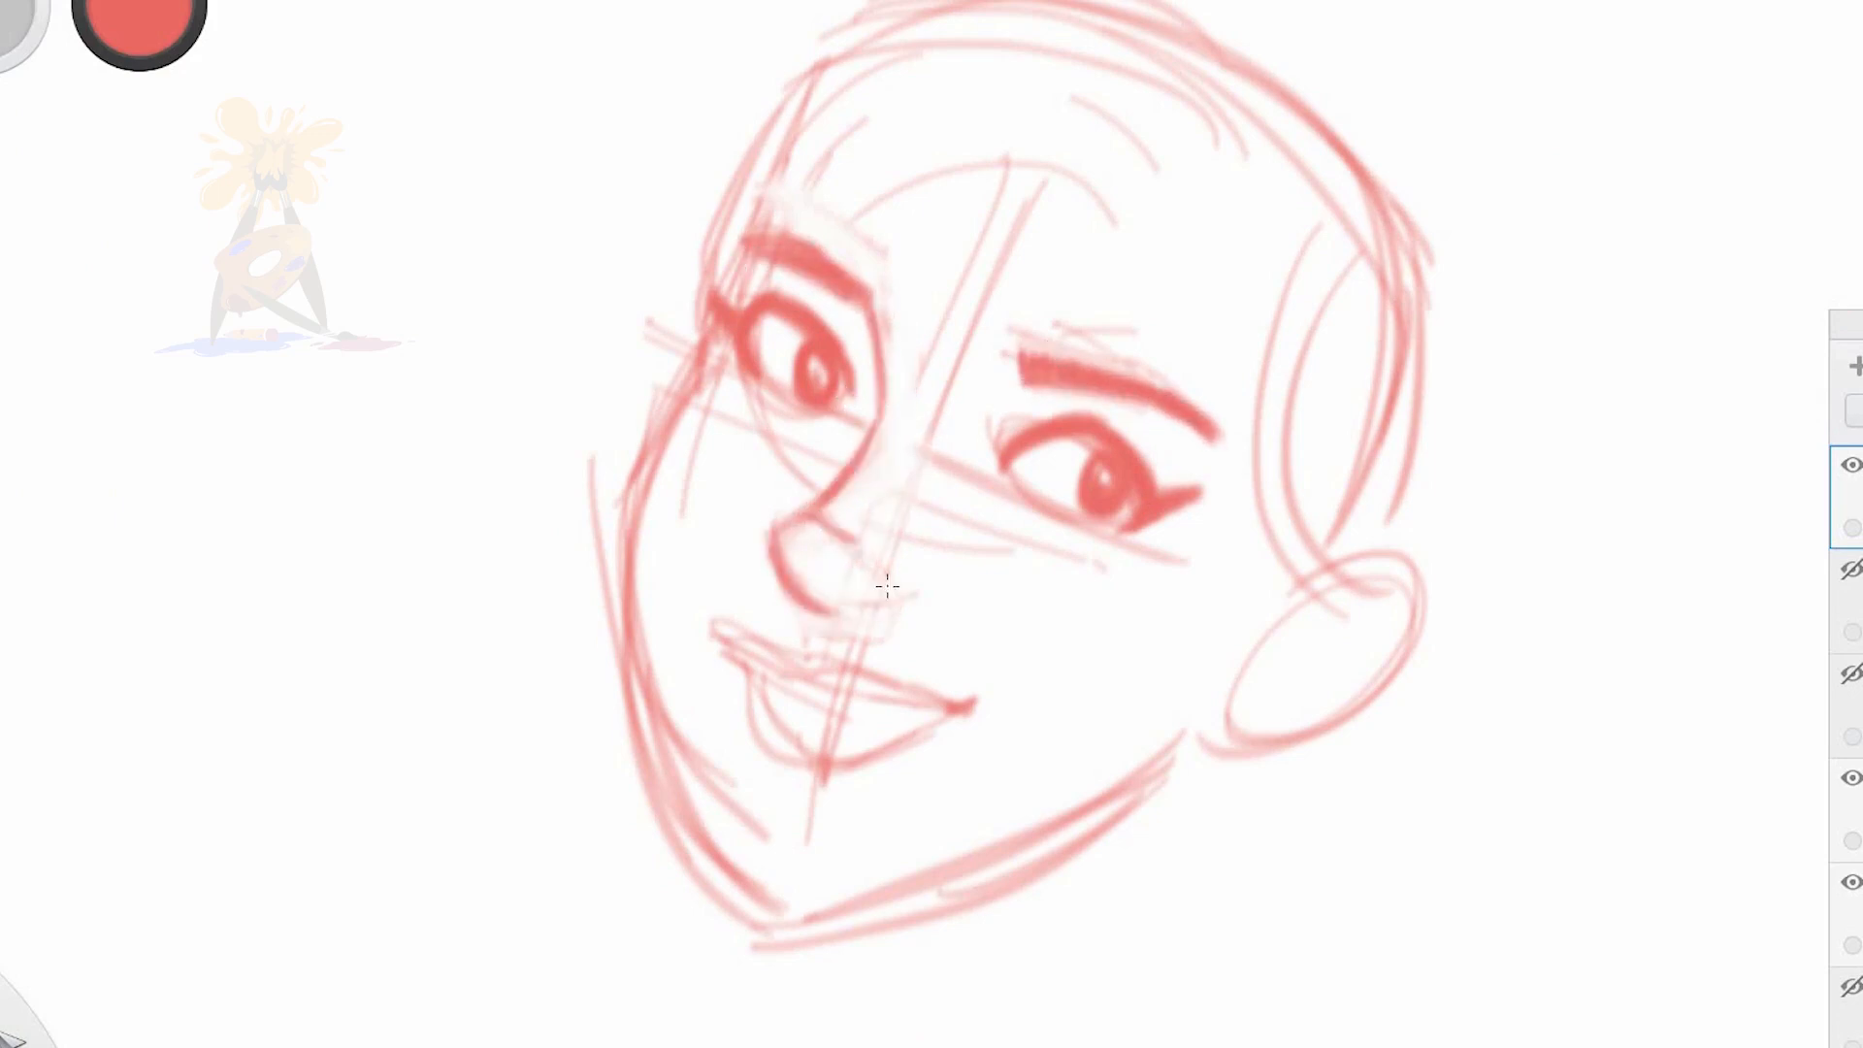
Darken the upper lids, irises and outer lash flicks of both eyes
drag(757, 296, 854, 371)
drag(752, 338, 815, 395)
drag(780, 308, 856, 385)
drag(1077, 441, 1141, 486)
drag(999, 456, 1169, 493)
drag(712, 289, 833, 326)
drag(1150, 458, 1203, 490)
Redefine the far side of the face from the forehead past the eye socket to the cheek and chin
drag(755, 242, 723, 270)
mouse_move(777, 194)
mouse_down()
mouse_move(807, 125)
mouse_move(715, 301)
mouse_up()
drag(813, 89, 640, 514)
drag(716, 338, 626, 590)
mouse_move(747, 820)
mouse_down()
mouse_move(645, 571)
mouse_move(771, 922)
mouse_up()
drag(629, 470, 707, 852)
drag(716, 336, 615, 638)
drag(713, 379, 707, 712)
Refine the eyelid curves and pupils of both eyes and reinforce the far brow's inner end
mouse_move(813, 485)
mouse_down()
mouse_move(747, 384)
mouse_move(765, 390)
mouse_up()
drag(759, 291, 813, 305)
mouse_move(820, 335)
mouse_down()
mouse_move(786, 370)
mouse_move(834, 398)
mouse_up()
drag(757, 291, 834, 325)
mouse_move(1106, 495)
mouse_down()
mouse_move(1088, 464)
mouse_move(1004, 454)
mouse_up()
mouse_move(988, 444)
mouse_down()
mouse_move(1079, 411)
mouse_move(1137, 496)
mouse_up()
mouse_move(992, 442)
mouse_down()
mouse_move(1128, 447)
mouse_move(1086, 417)
mouse_move(1170, 486)
mouse_up()
drag(1106, 435, 1147, 485)
mouse_move(1201, 478)
mouse_down()
mouse_move(1184, 481)
mouse_move(1213, 473)
mouse_up()
mouse_move(1097, 437)
mouse_down()
mouse_move(1101, 500)
mouse_move(1116, 490)
mouse_up()
drag(794, 289, 842, 335)
drag(868, 291, 885, 390)
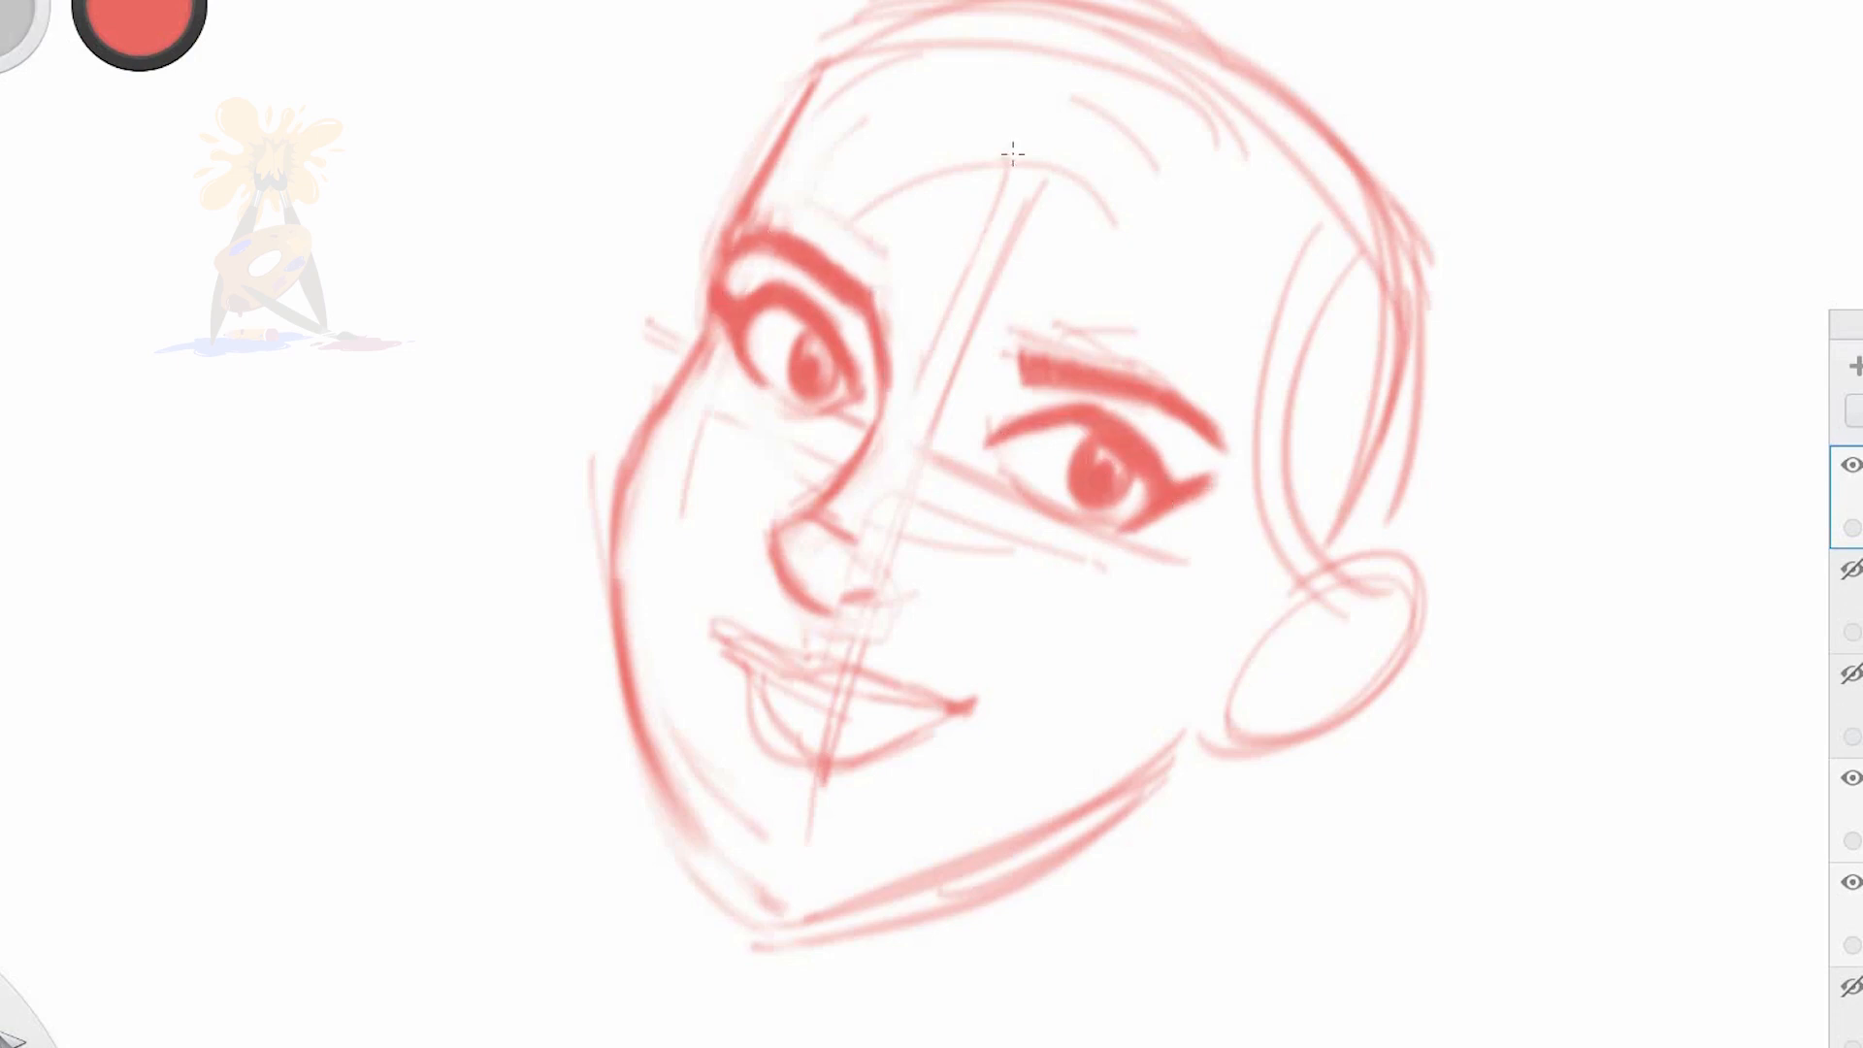
Lighten the face's centre line and reinforce the nose tip and smiling lips
drag(1010, 156, 946, 388)
drag(805, 516, 825, 613)
drag(718, 636, 813, 670)
drag(805, 670, 988, 698)
drag(728, 653, 950, 706)
mouse_move(745, 672)
mouse_down()
mouse_move(821, 771)
mouse_move(982, 704)
mouse_up()
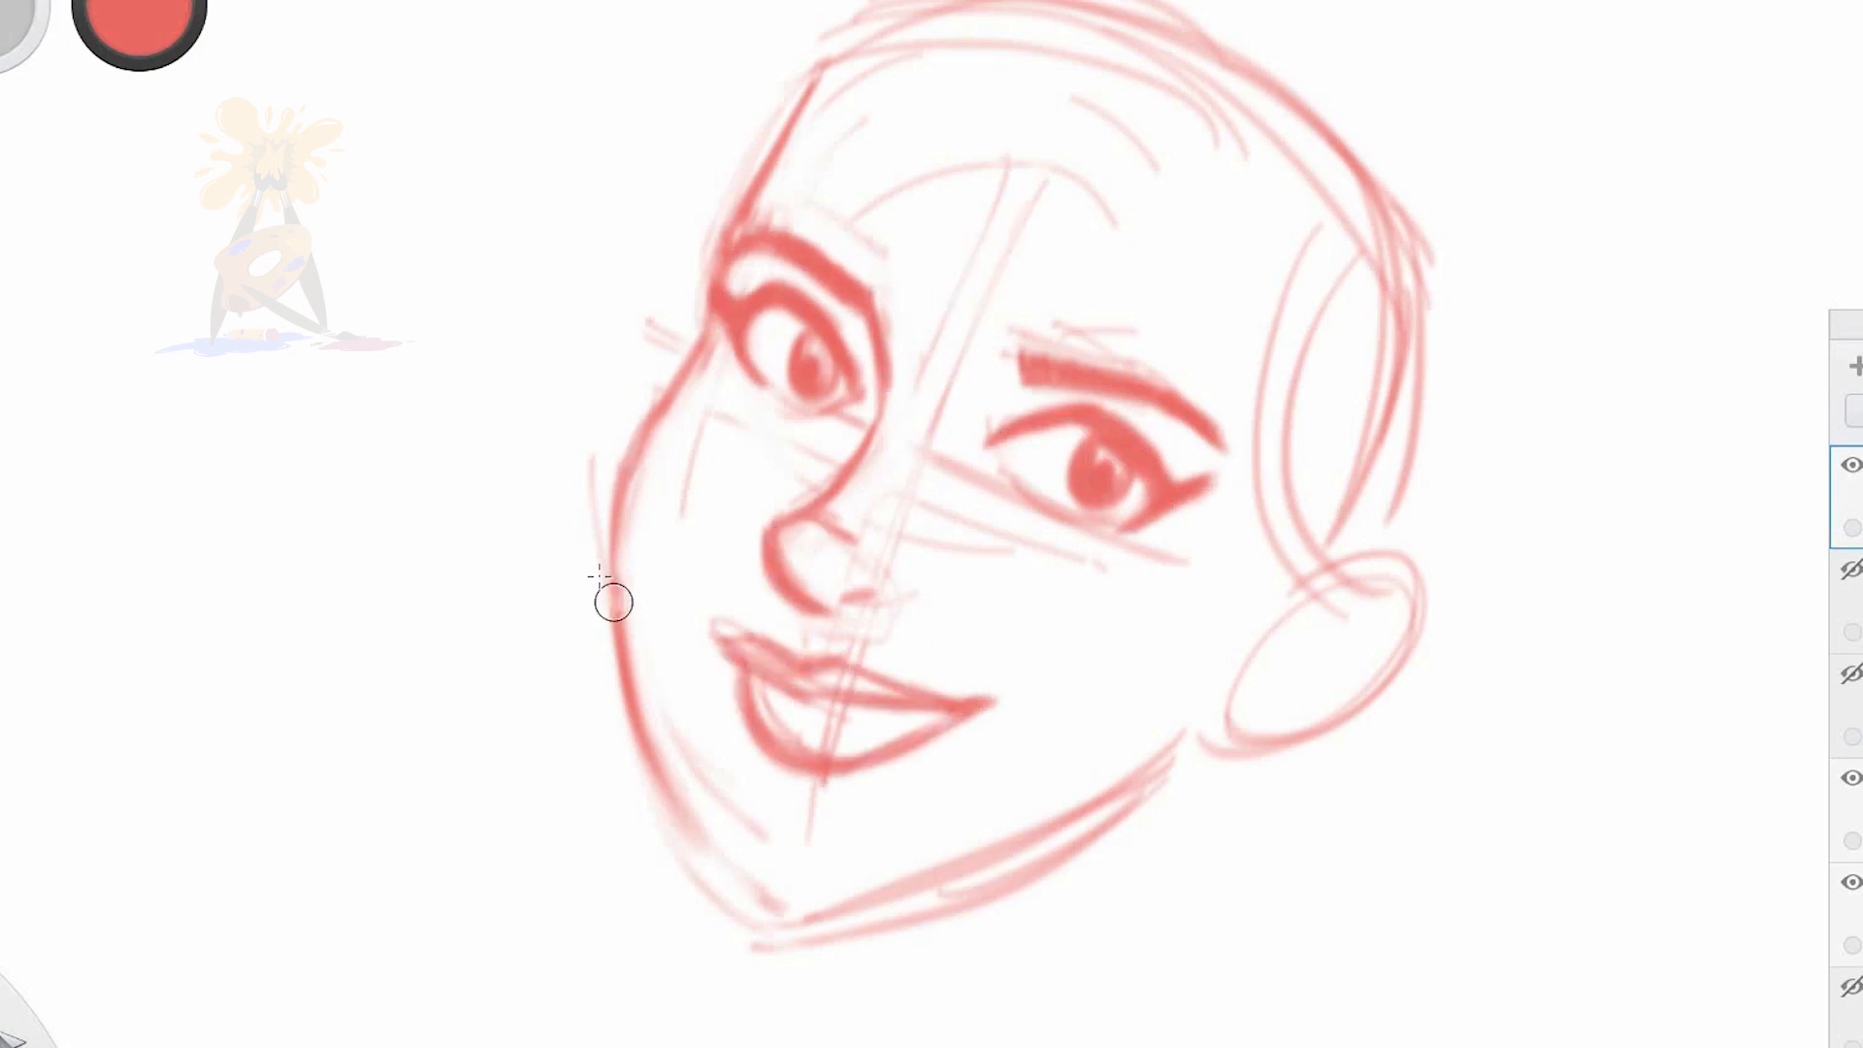
Clean up the cheek, chin and jaw contours of the face
drag(613, 601, 687, 836)
drag(941, 891, 1092, 836)
scroll(939, 553, down, 5)
drag(939, 553, 1160, 529)
drag(1013, 481, 1043, 655)
drag(1050, 427, 1077, 673)
mouse_move(1252, 641)
mouse_down()
mouse_move(1062, 607)
mouse_move(1290, 604)
mouse_up()
Sketch the hair at the temple, across the crown and down the far side of the face
mouse_move(1326, 379)
mouse_down()
mouse_move(1402, 528)
mouse_move(1378, 582)
mouse_move(1359, 563)
mouse_up()
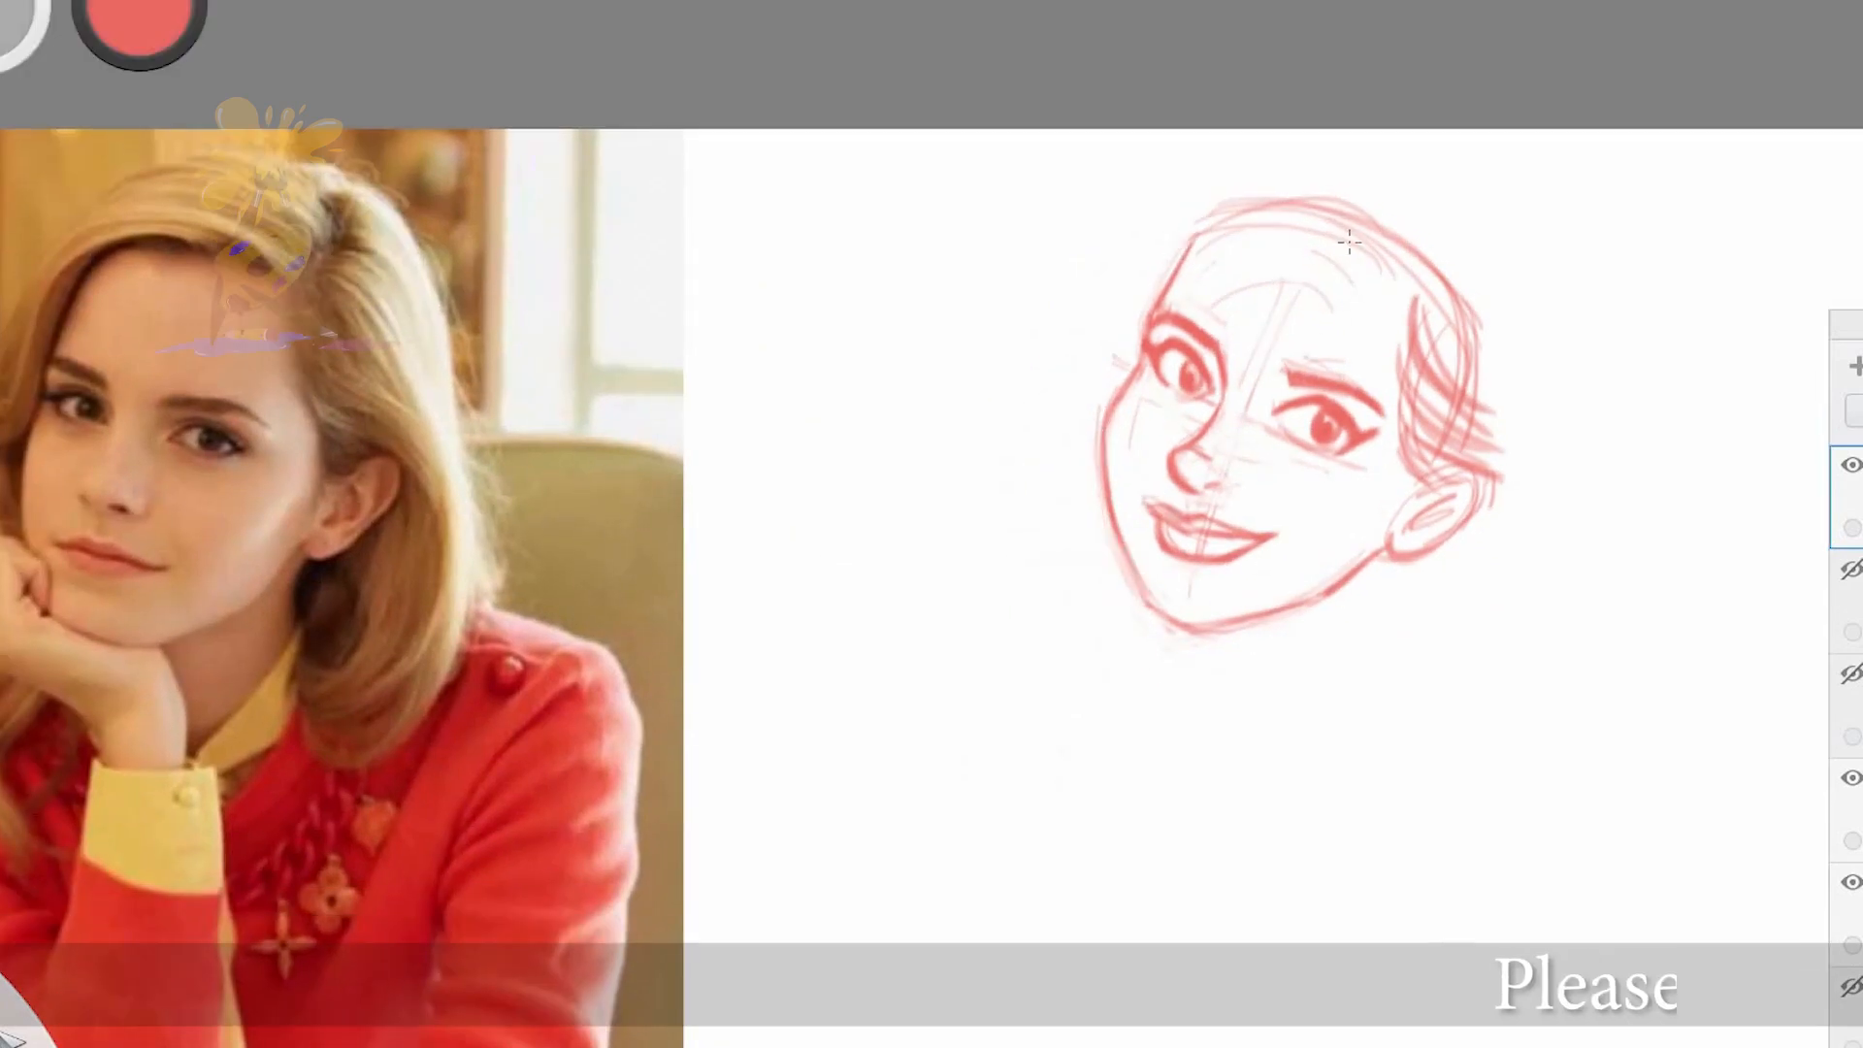
mouse_move(1349, 204)
mouse_down()
mouse_move(1146, 289)
mouse_move(1400, 279)
mouse_up()
drag(1106, 389, 1127, 582)
mouse_move(1429, 254)
mouse_down()
mouse_move(1129, 240)
mouse_move(1450, 369)
mouse_up()
mouse_move(1446, 175)
mouse_down()
mouse_move(1504, 359)
mouse_move(1528, 330)
mouse_up()
drag(1141, 232, 1052, 388)
drag(1210, 242, 1077, 402)
drag(1334, 208, 1404, 276)
drag(1397, 194, 1160, 219)
Draw the long curved hair strands sweeping behind the ear to the curled ends near the neck
mouse_move(1525, 257)
mouse_down()
mouse_move(1523, 434)
mouse_move(1354, 652)
mouse_up()
drag(1509, 466, 1310, 677)
drag(1382, 554, 1371, 626)
drag(1485, 543, 1371, 636)
drag(1531, 440, 1347, 728)
drag(1513, 485, 1391, 723)
drag(1550, 529, 1381, 769)
drag(1537, 301, 1550, 471)
drag(1059, 383, 1074, 504)
Sketch the hand supporting the chin, with its curled fingers, palm and wrist
drag(1237, 639, 1155, 646)
mouse_move(1120, 572)
mouse_down()
mouse_move(1177, 617)
mouse_move(1240, 629)
mouse_up()
mouse_move(1053, 535)
mouse_down()
mouse_move(1126, 517)
mouse_move(1077, 624)
mouse_up()
drag(1084, 641, 1171, 672)
drag(1087, 529, 1103, 579)
mouse_move(1094, 568)
mouse_down()
mouse_move(1074, 532)
mouse_move(1072, 605)
mouse_up()
drag(1063, 601, 1097, 650)
drag(1071, 517, 1074, 602)
mouse_move(1070, 515)
mouse_down()
mouse_move(1137, 527)
mouse_move(1137, 588)
mouse_up()
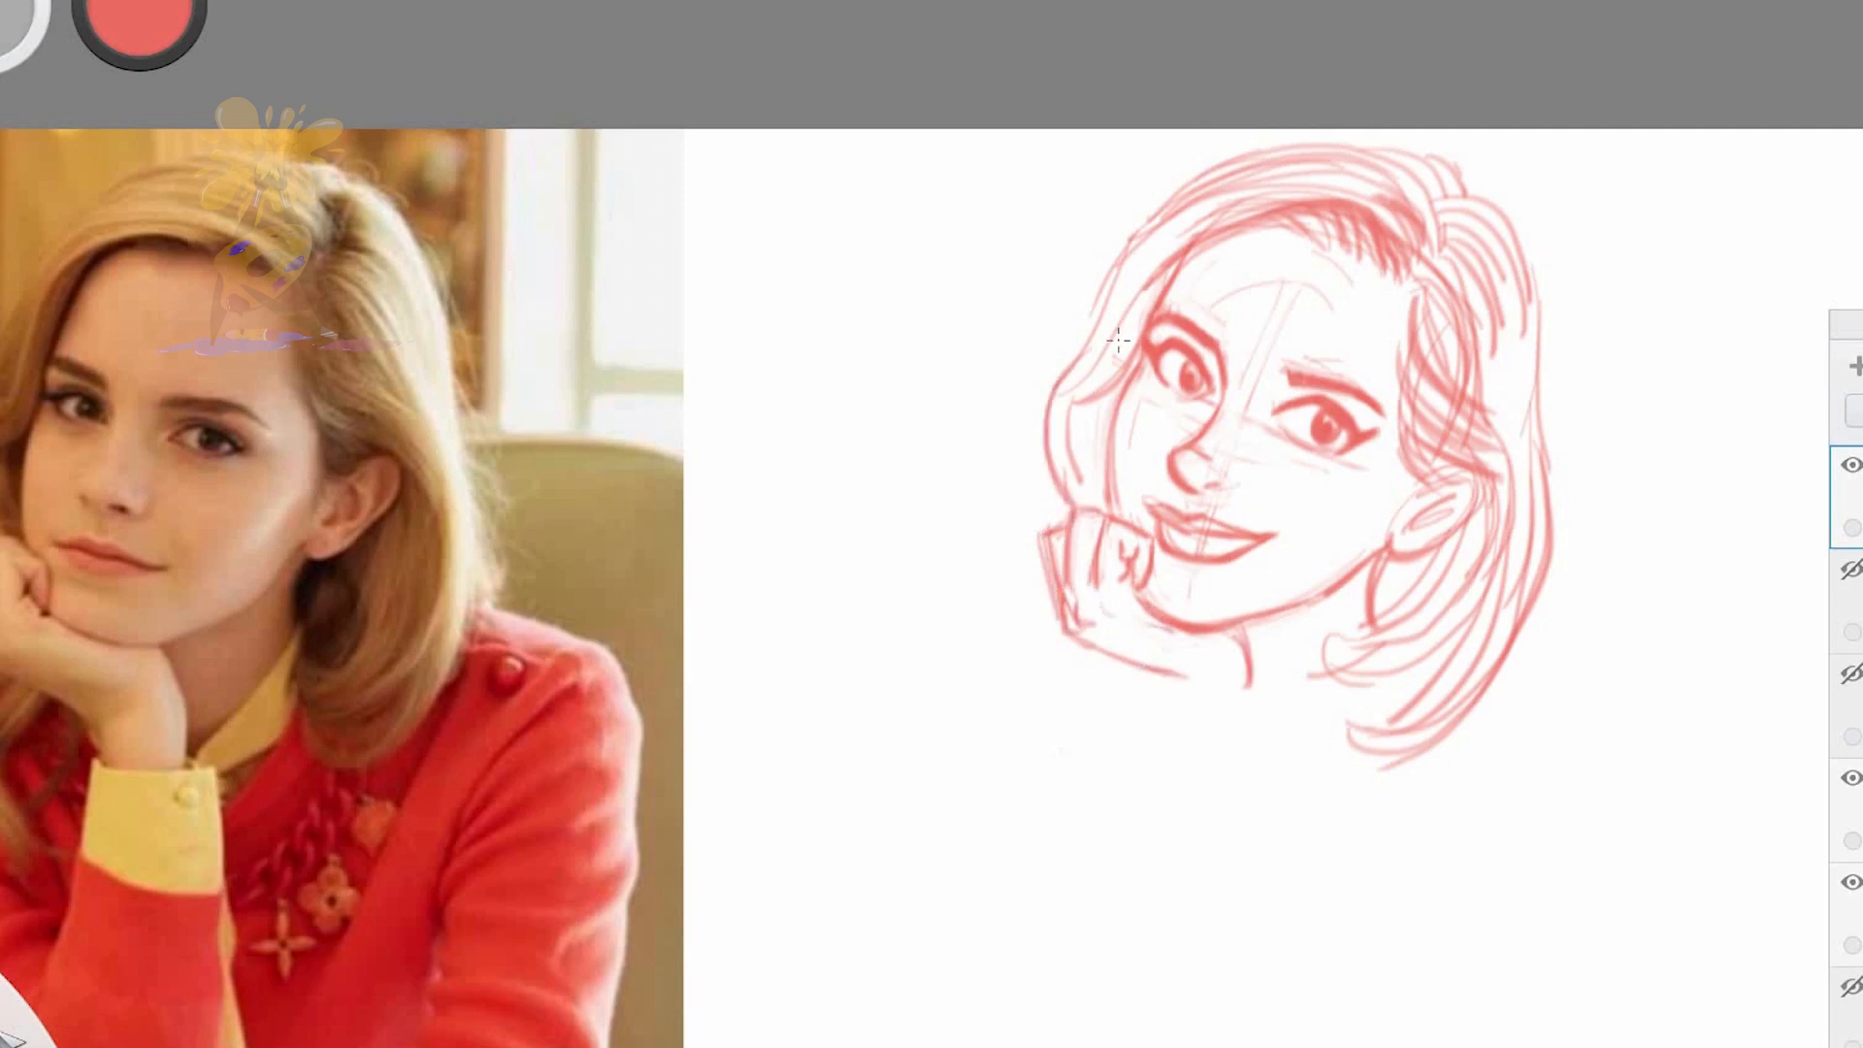
Reinforce the outer contour of the hair and darken the strands beside the far cheek and below the ear
drag(1151, 215, 1055, 367)
mouse_move(1147, 231)
mouse_down()
mouse_move(1434, 159)
mouse_move(1463, 199)
mouse_up()
mouse_move(1454, 185)
mouse_down()
mouse_move(1537, 393)
mouse_move(1535, 340)
mouse_up()
mouse_move(1533, 351)
mouse_down()
mouse_move(1546, 538)
mouse_move(1397, 773)
mouse_up()
drag(1351, 729, 1473, 747)
drag(1397, 555, 1373, 616)
drag(1106, 393, 1084, 505)
drag(1101, 427, 1079, 512)
Strengthen the hairline and parting, and add darker strands around the ear and the curled ends
drag(1169, 276, 1111, 384)
drag(1169, 310, 1300, 213)
mouse_move(1266, 247)
mouse_down()
mouse_move(1339, 202)
mouse_move(1425, 277)
mouse_up()
mouse_move(1413, 182)
mouse_down()
mouse_move(1438, 248)
mouse_move(1476, 199)
mouse_up()
drag(1414, 257, 1450, 296)
drag(1407, 359, 1504, 475)
mouse_move(1419, 480)
mouse_down()
mouse_move(1509, 497)
mouse_move(1436, 597)
mouse_up()
mouse_move(1457, 567)
mouse_down()
mouse_move(1361, 650)
mouse_move(1484, 607)
mouse_up()
drag(1328, 669, 1490, 631)
drag(1322, 693, 1494, 650)
Draw the shirt cuff below the raised wrist, with its side edges, lower band and button
drag(1179, 676, 1182, 711)
drag(1162, 709, 1269, 716)
drag(905, 922, 919, 786)
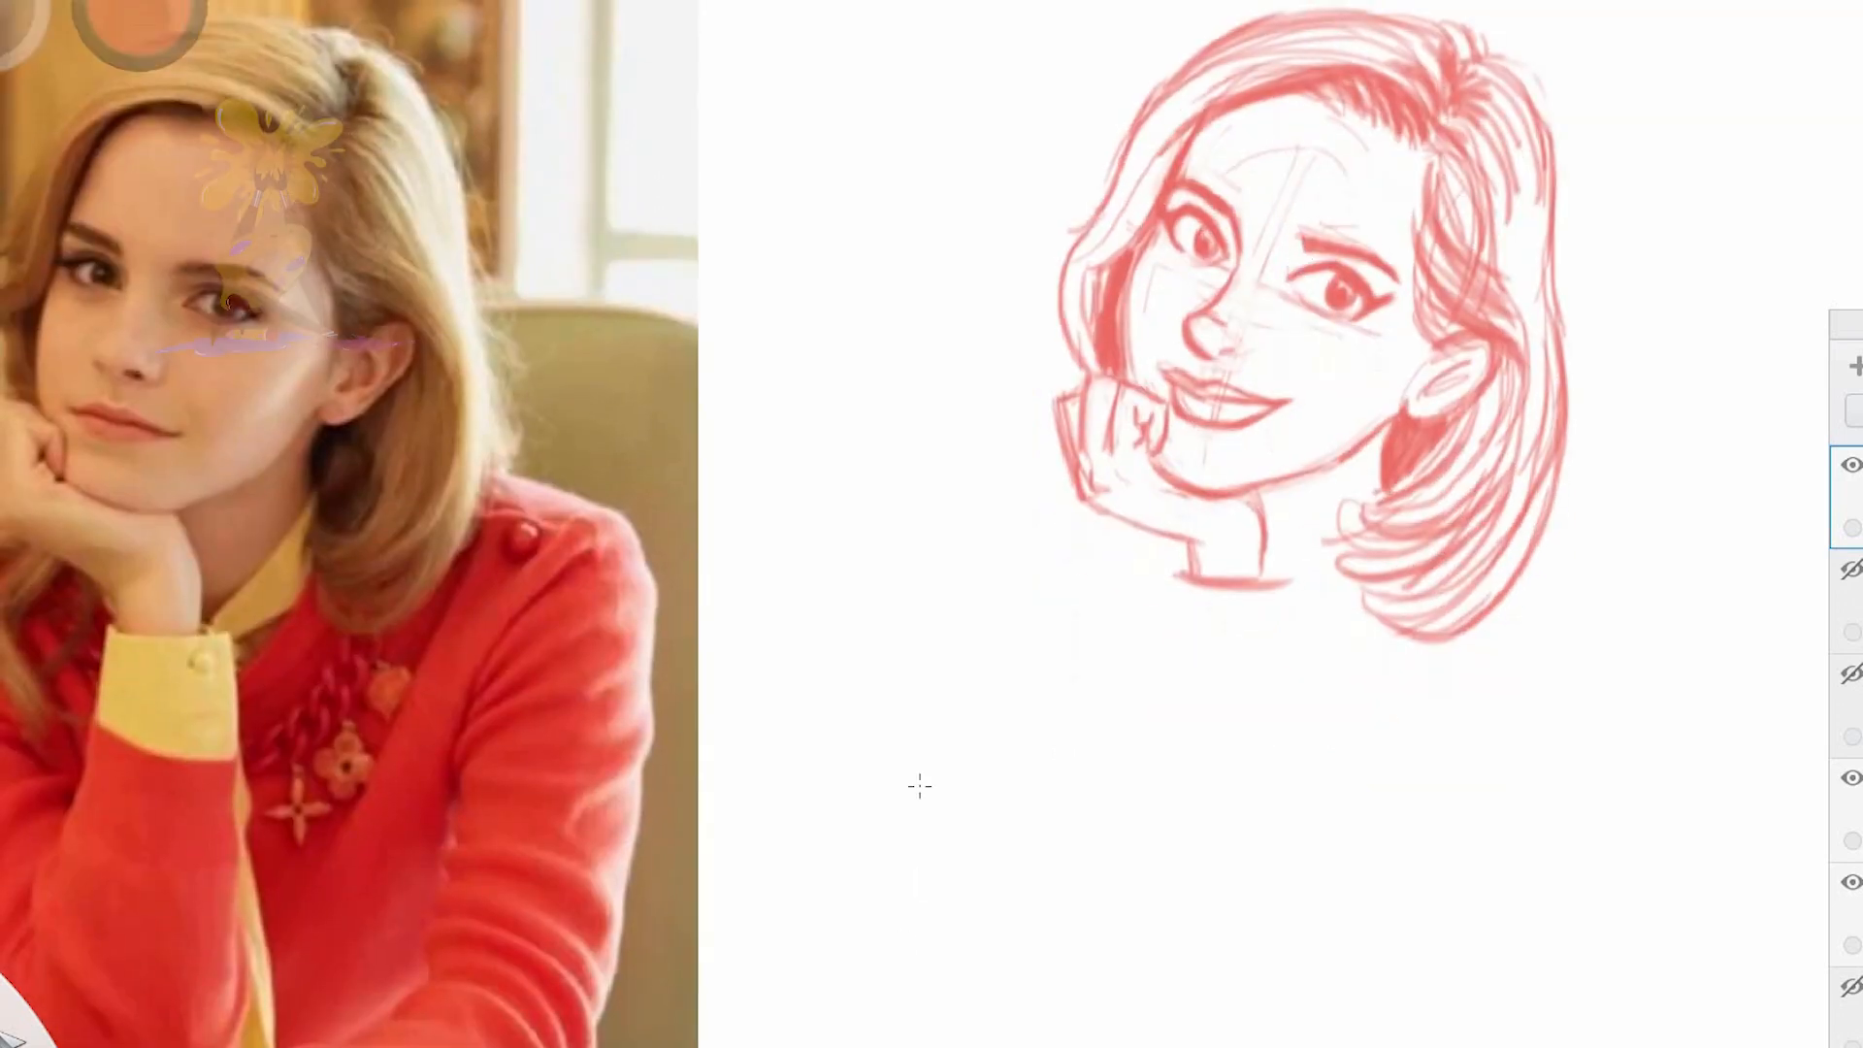
drag(1178, 571, 1151, 712)
drag(1160, 658, 1267, 688)
drag(1302, 567, 1291, 712)
drag(1267, 600, 1273, 611)
drag(1290, 575, 1263, 568)
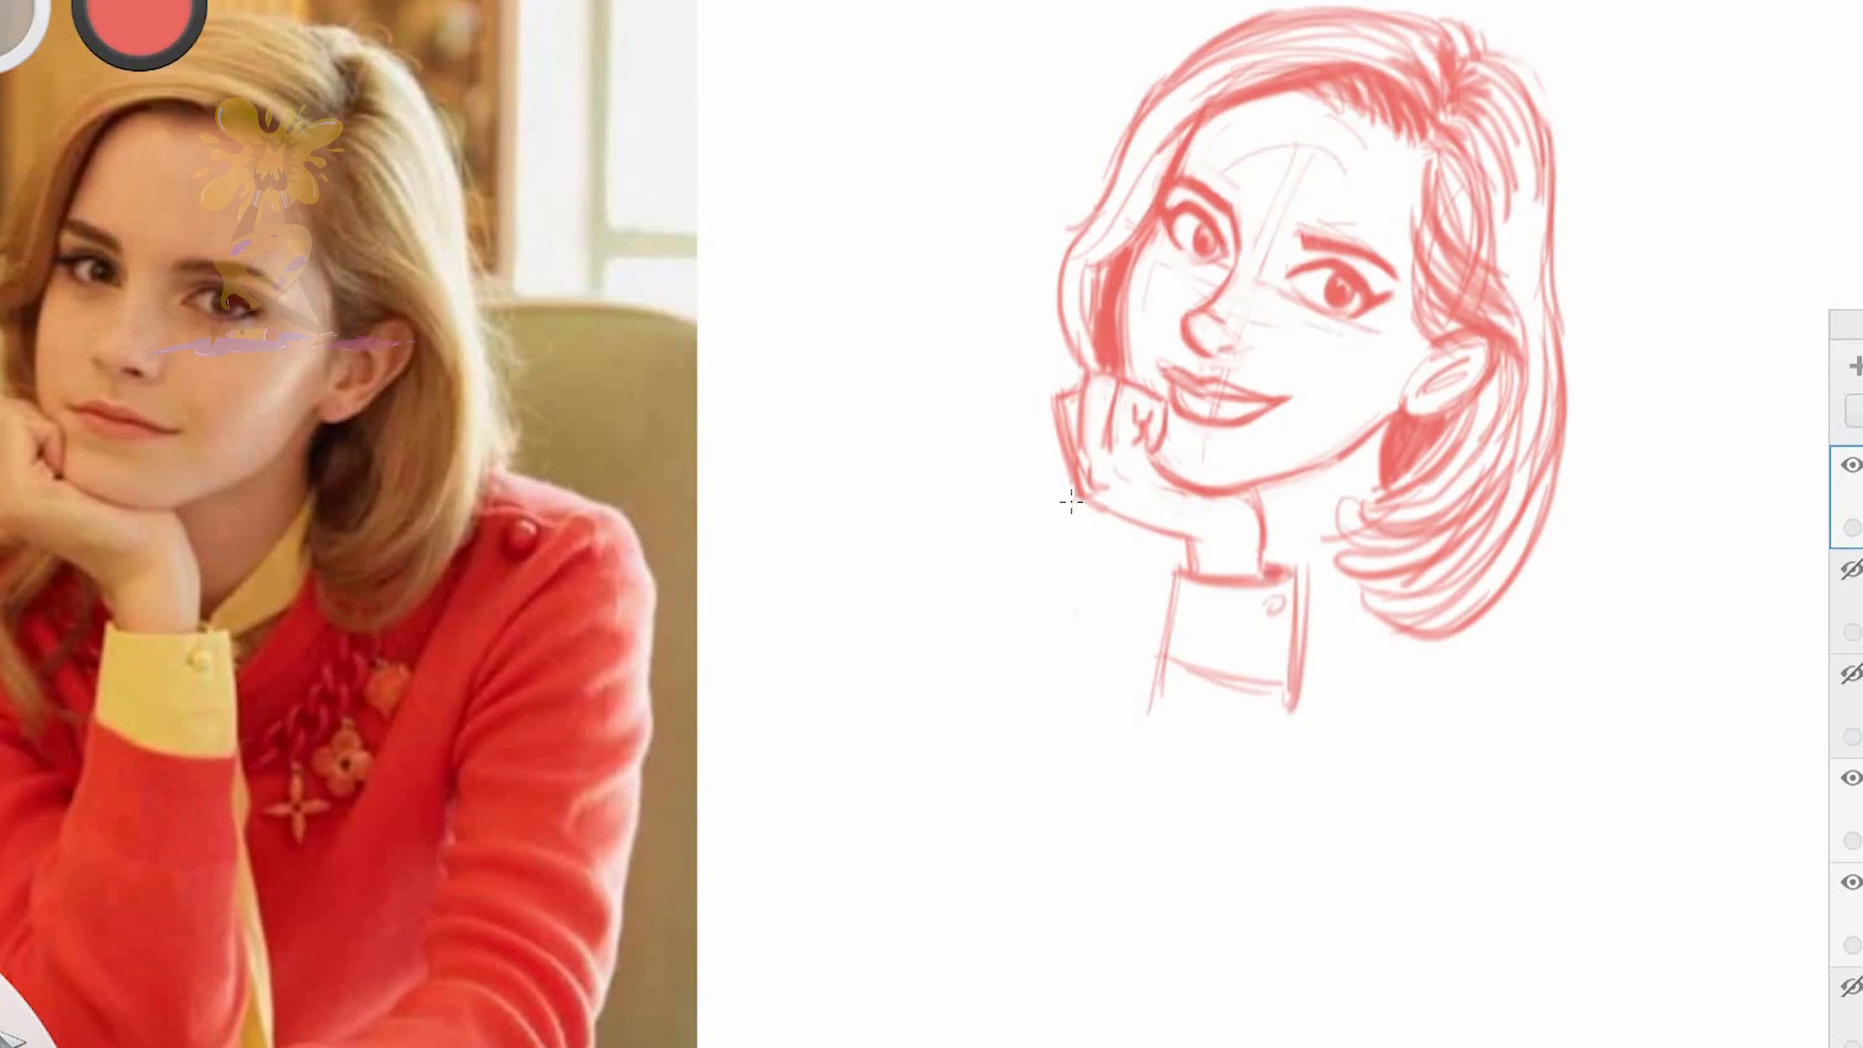
Add wavy hair locks falling below the raised hand beside the cuff
drag(1065, 500, 1026, 648)
drag(1092, 512, 1075, 695)
drag(1145, 525, 1125, 661)
drag(1067, 658, 1050, 525)
drag(1083, 497, 1030, 660)
drag(1086, 684, 1131, 527)
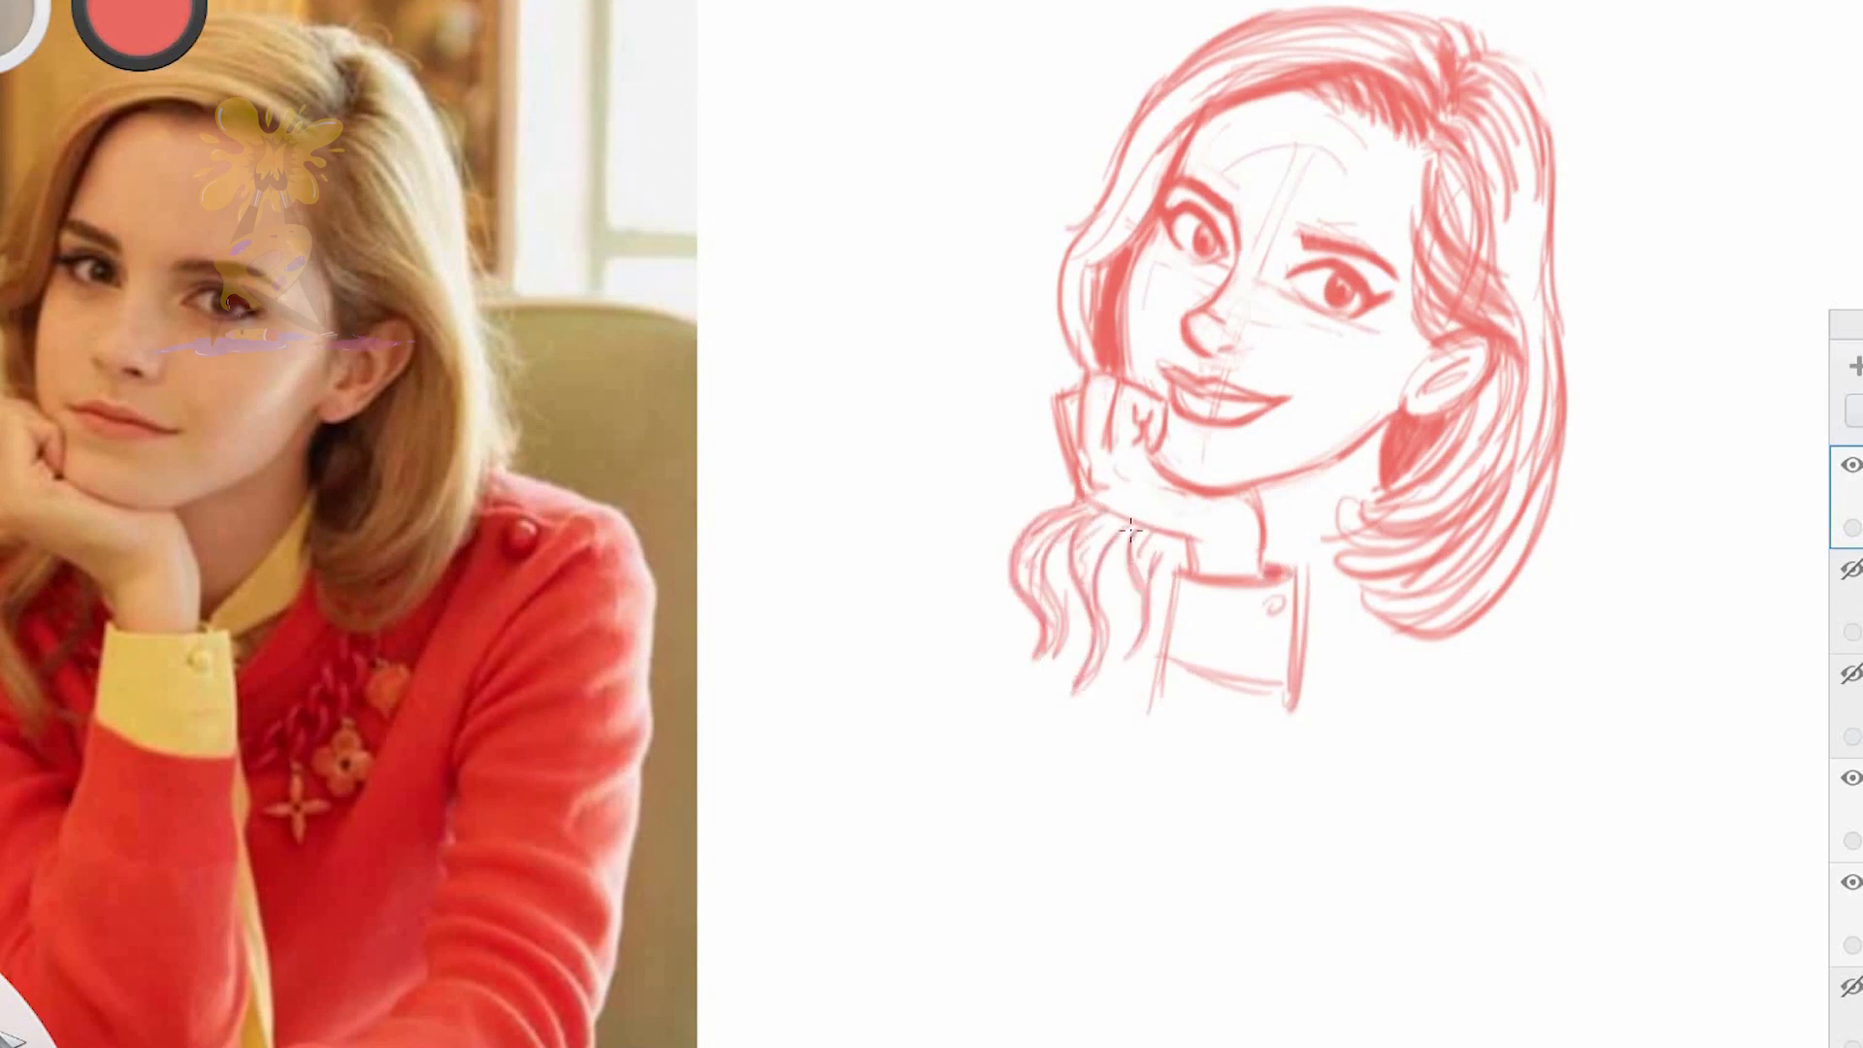
drag(1080, 591, 1135, 536)
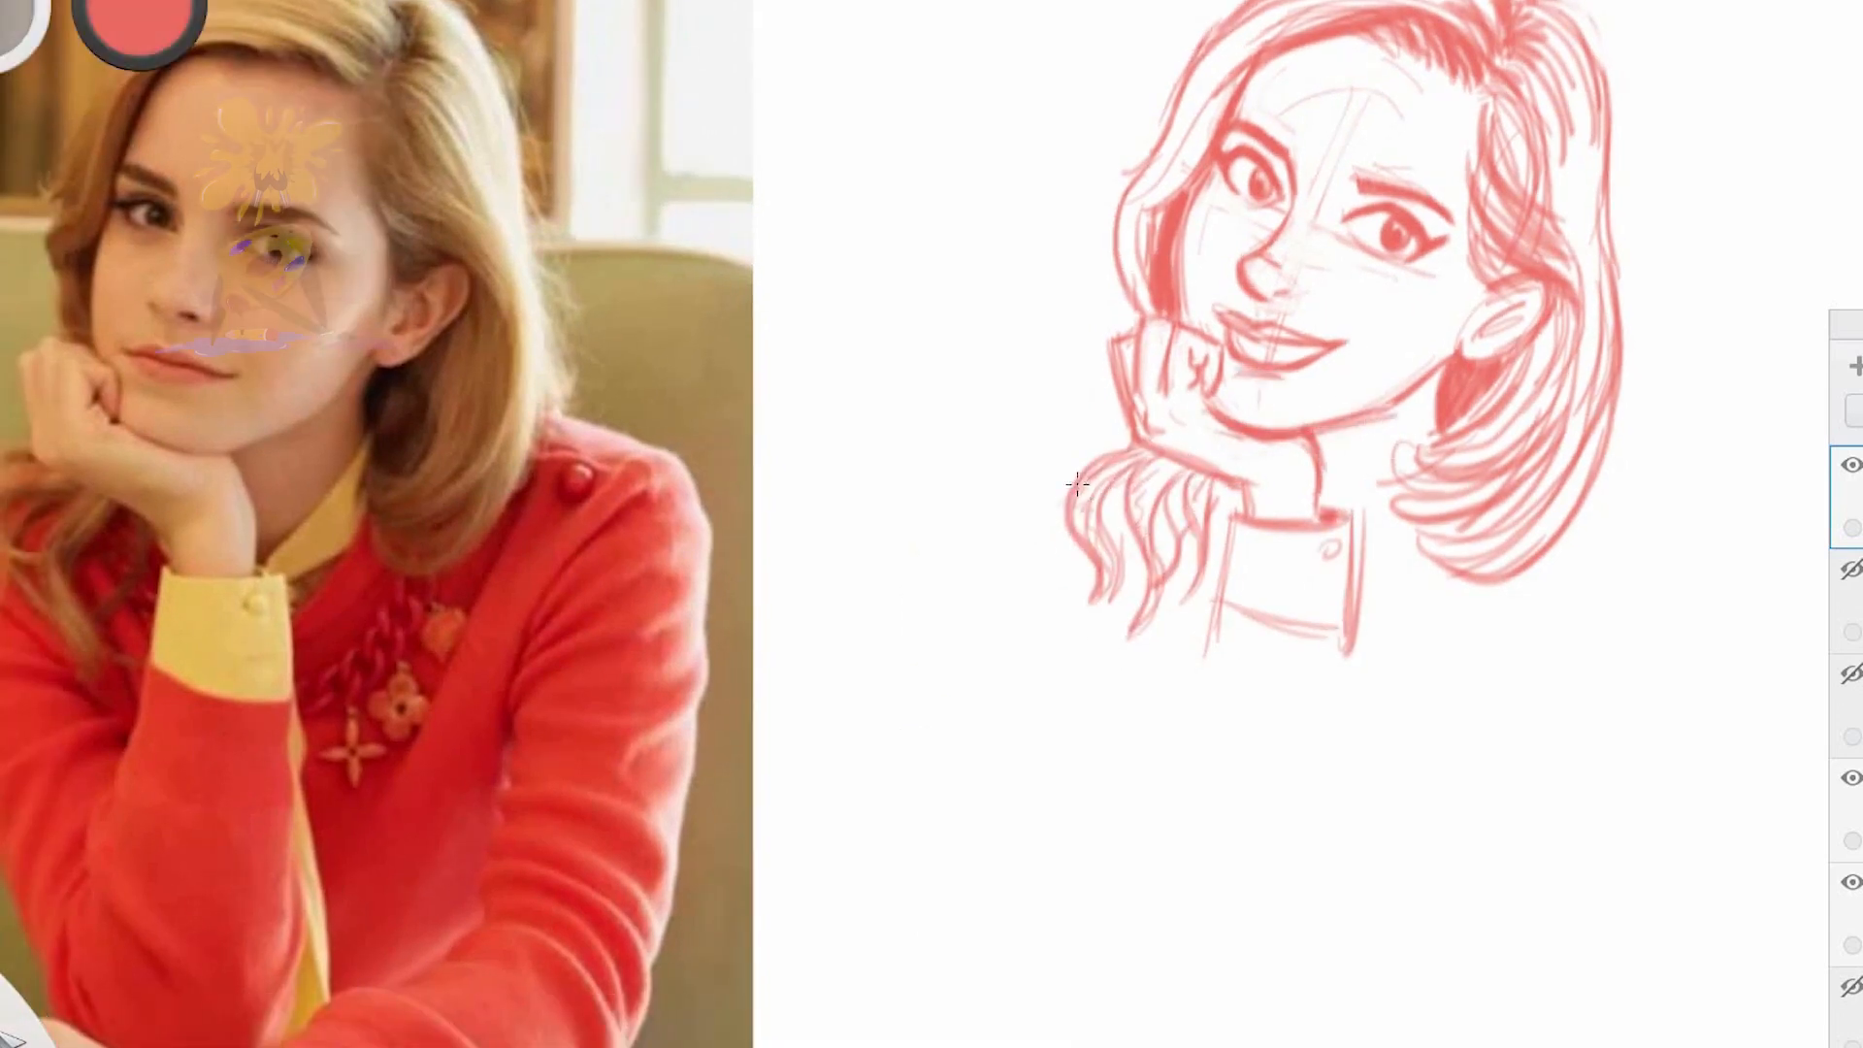
Block in the shoulder and upper arm of the propped arm down to the elbow
drag(1010, 525, 1062, 492)
drag(1213, 611, 1172, 766)
drag(1208, 636, 1116, 927)
drag(993, 592, 937, 736)
drag(927, 480, 968, 700)
drag(930, 486, 1077, 873)
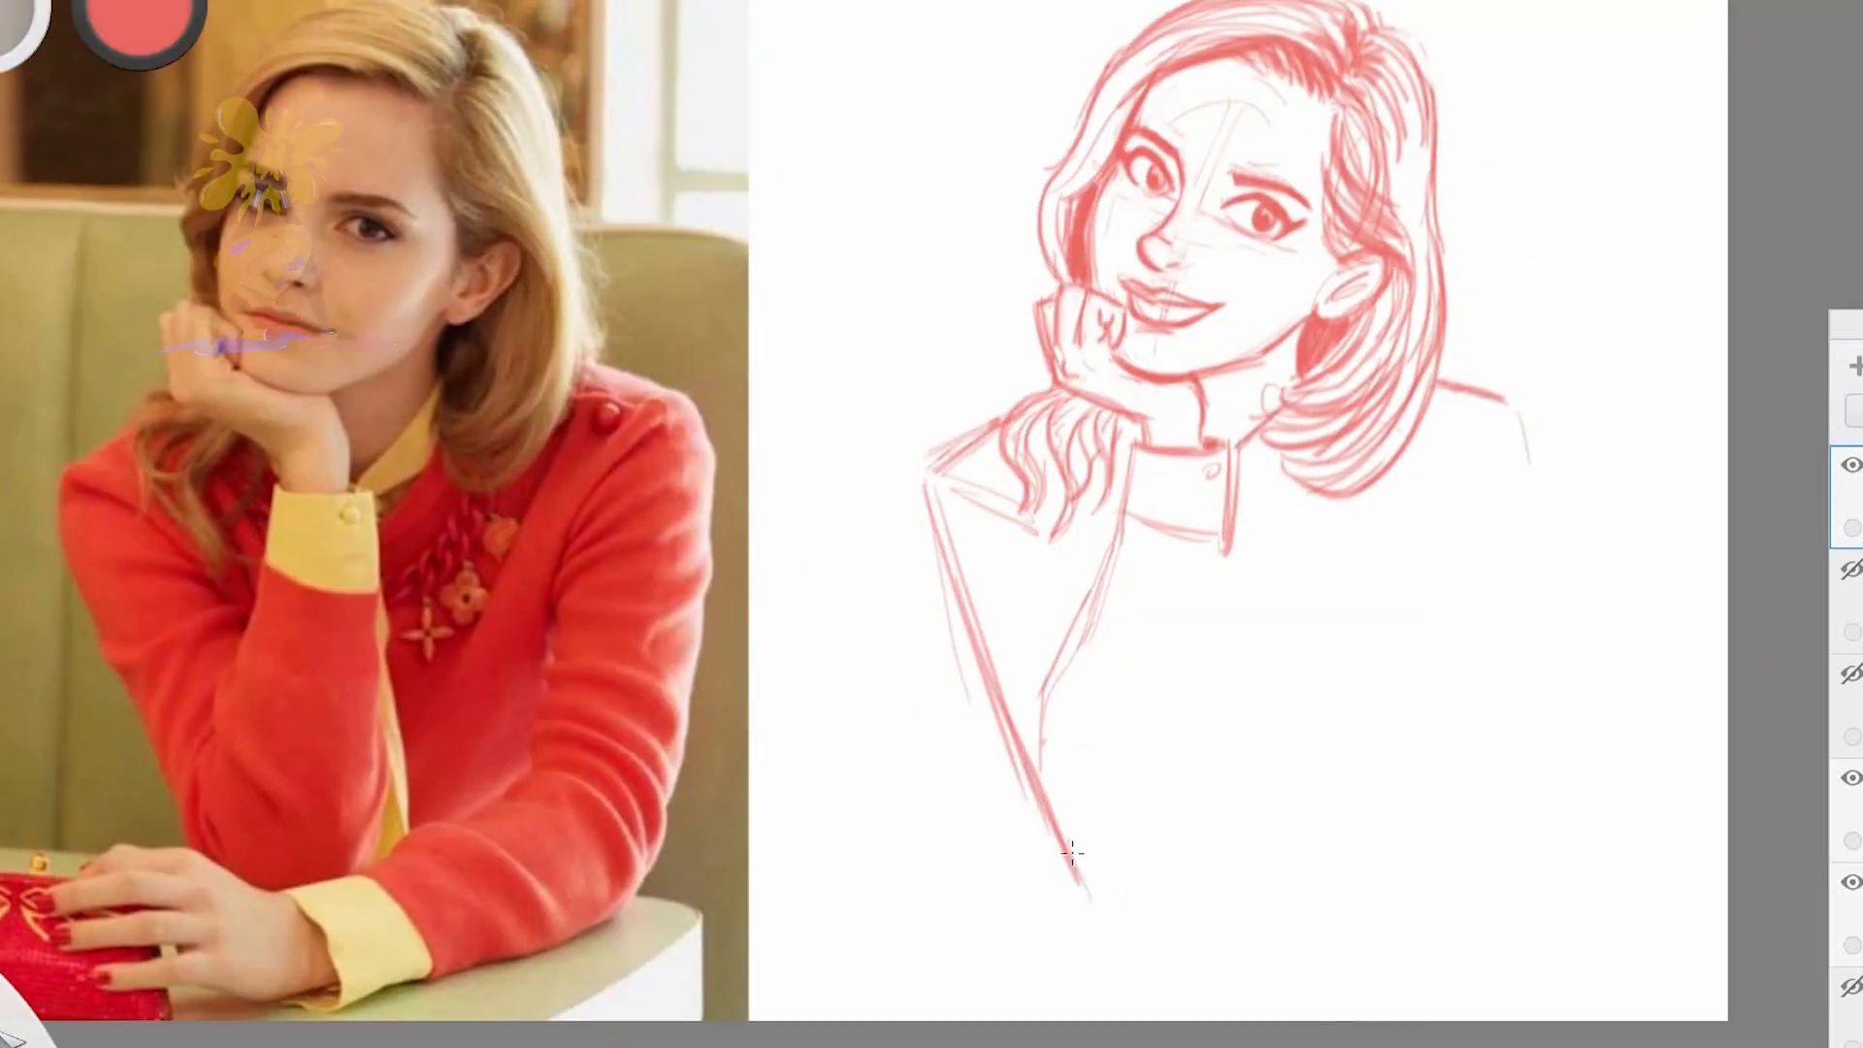
Sketch the hand resting on the table, with its fingers, wrist and shirt cuff
drag(1104, 937, 980, 950)
drag(1032, 1007, 1221, 968)
drag(1123, 884, 1206, 902)
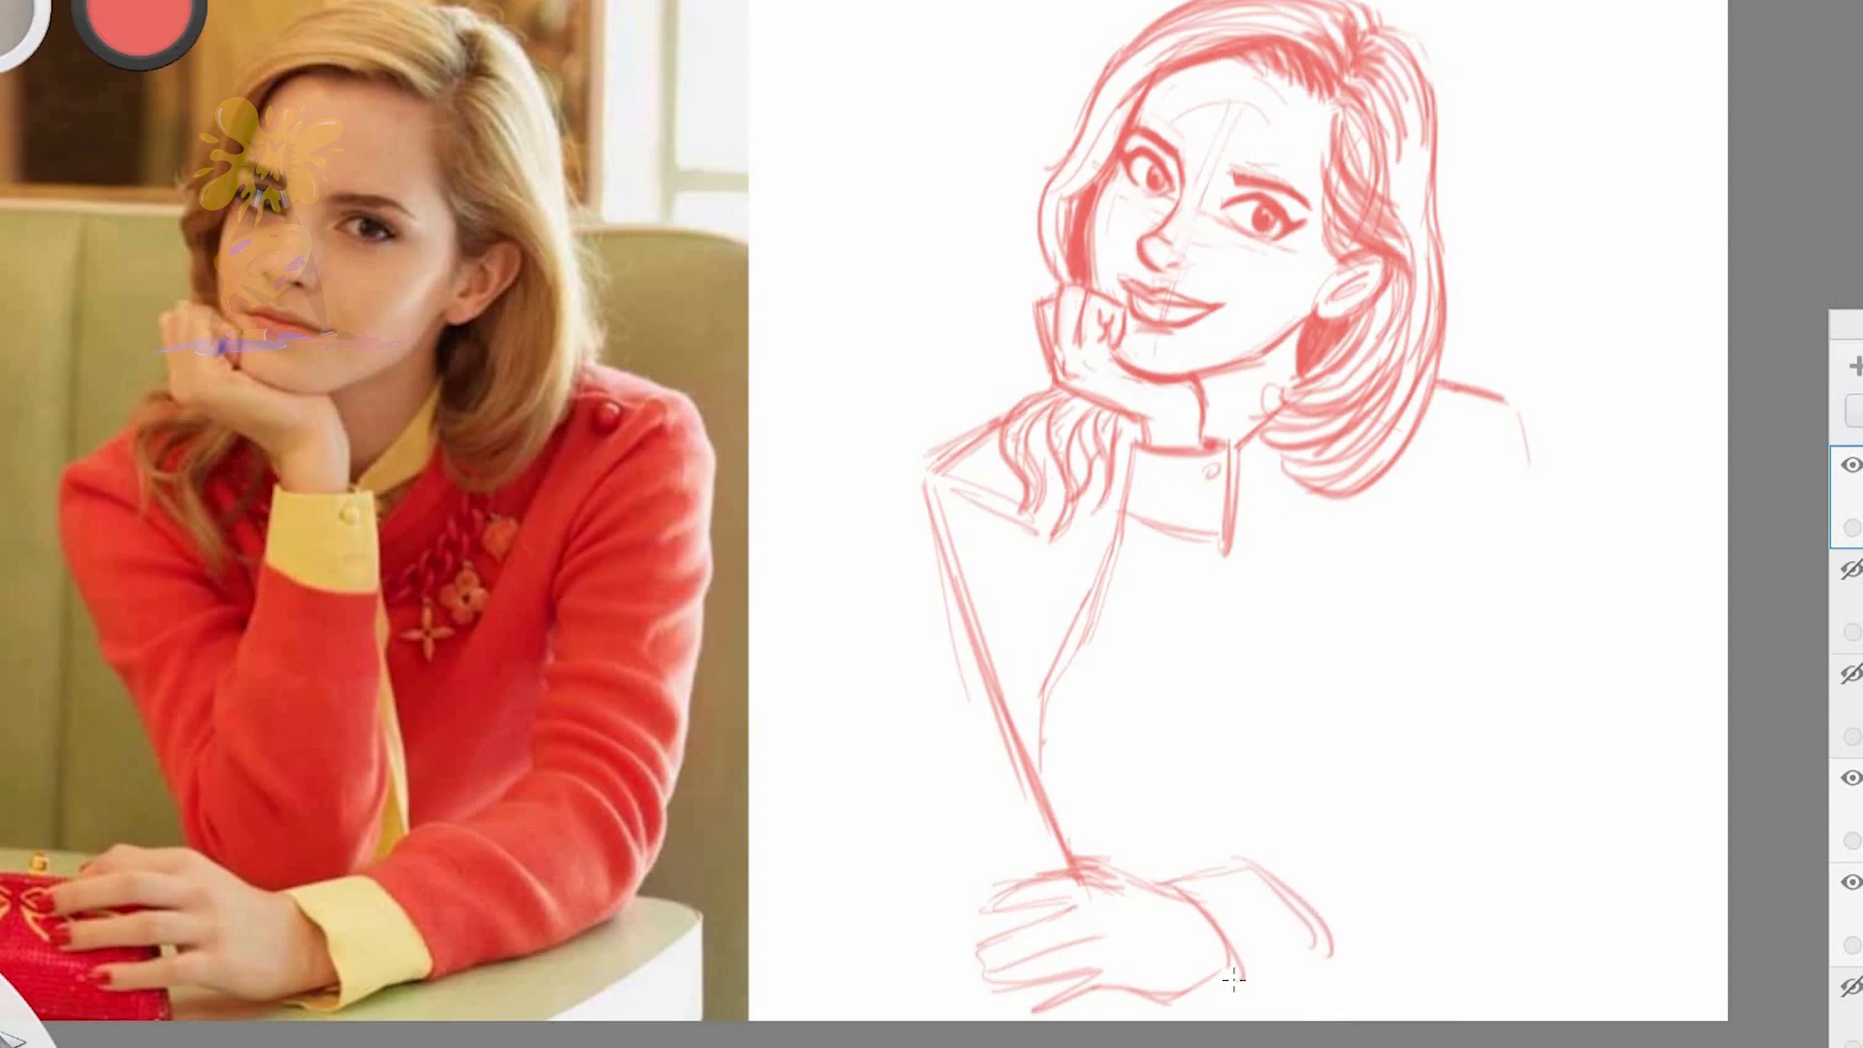
Outline the resting arm's sleeve from shoulder to cuff, including its inner edge and elbow folds
drag(1339, 808, 1446, 854)
drag(1335, 963, 1529, 883)
drag(1347, 809, 1424, 776)
drag(1549, 412, 1598, 645)
drag(1556, 413, 1551, 820)
drag(1407, 767, 1518, 771)
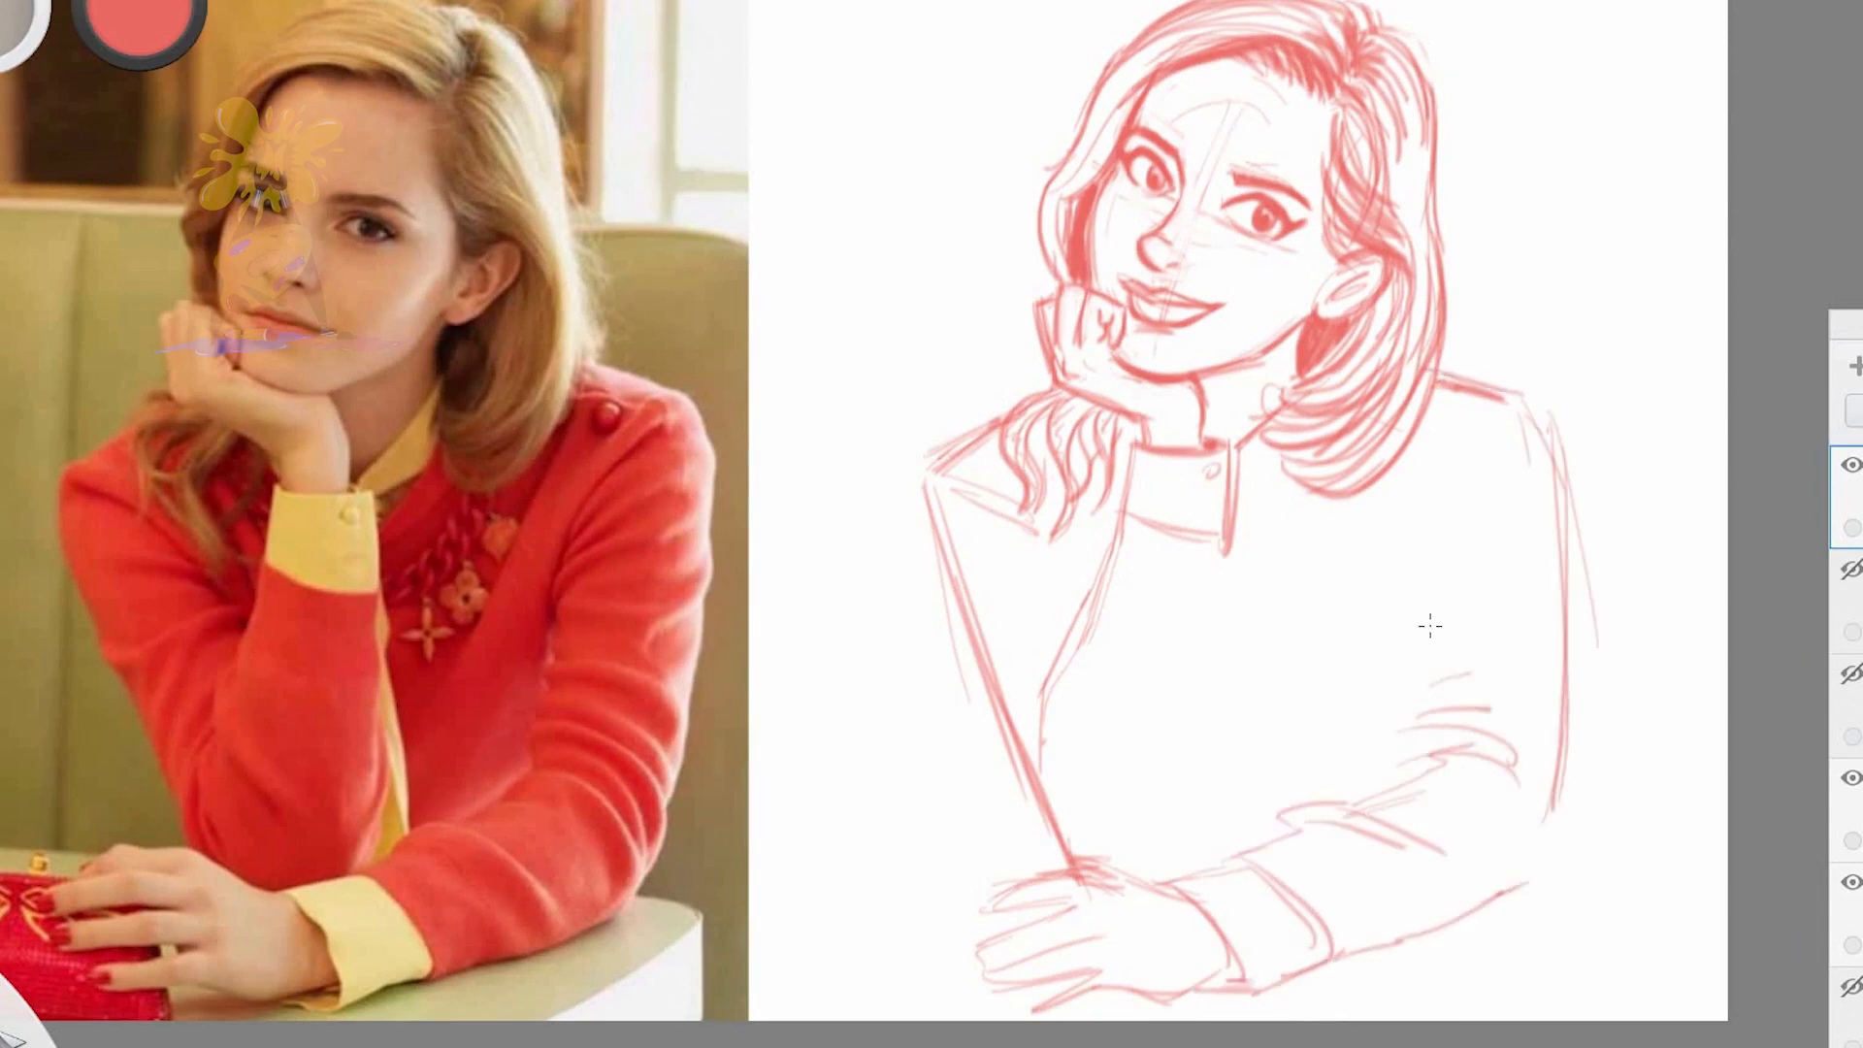
drag(1485, 427, 1412, 553)
drag(1428, 485, 1405, 766)
drag(1417, 718, 1491, 708)
drag(1349, 798, 1395, 778)
Draw the propped forearm's sleeve edges and the folds around its elbow
drag(1227, 555, 1155, 832)
drag(1224, 555, 1209, 825)
drag(1234, 747, 1200, 881)
mouse_move(1106, 577)
mouse_down()
mouse_move(1038, 742)
mouse_move(1075, 691)
mouse_up()
drag(1069, 694, 1093, 843)
drag(1085, 681, 1111, 779)
drag(1034, 625, 1092, 610)
drag(1005, 665, 1088, 634)
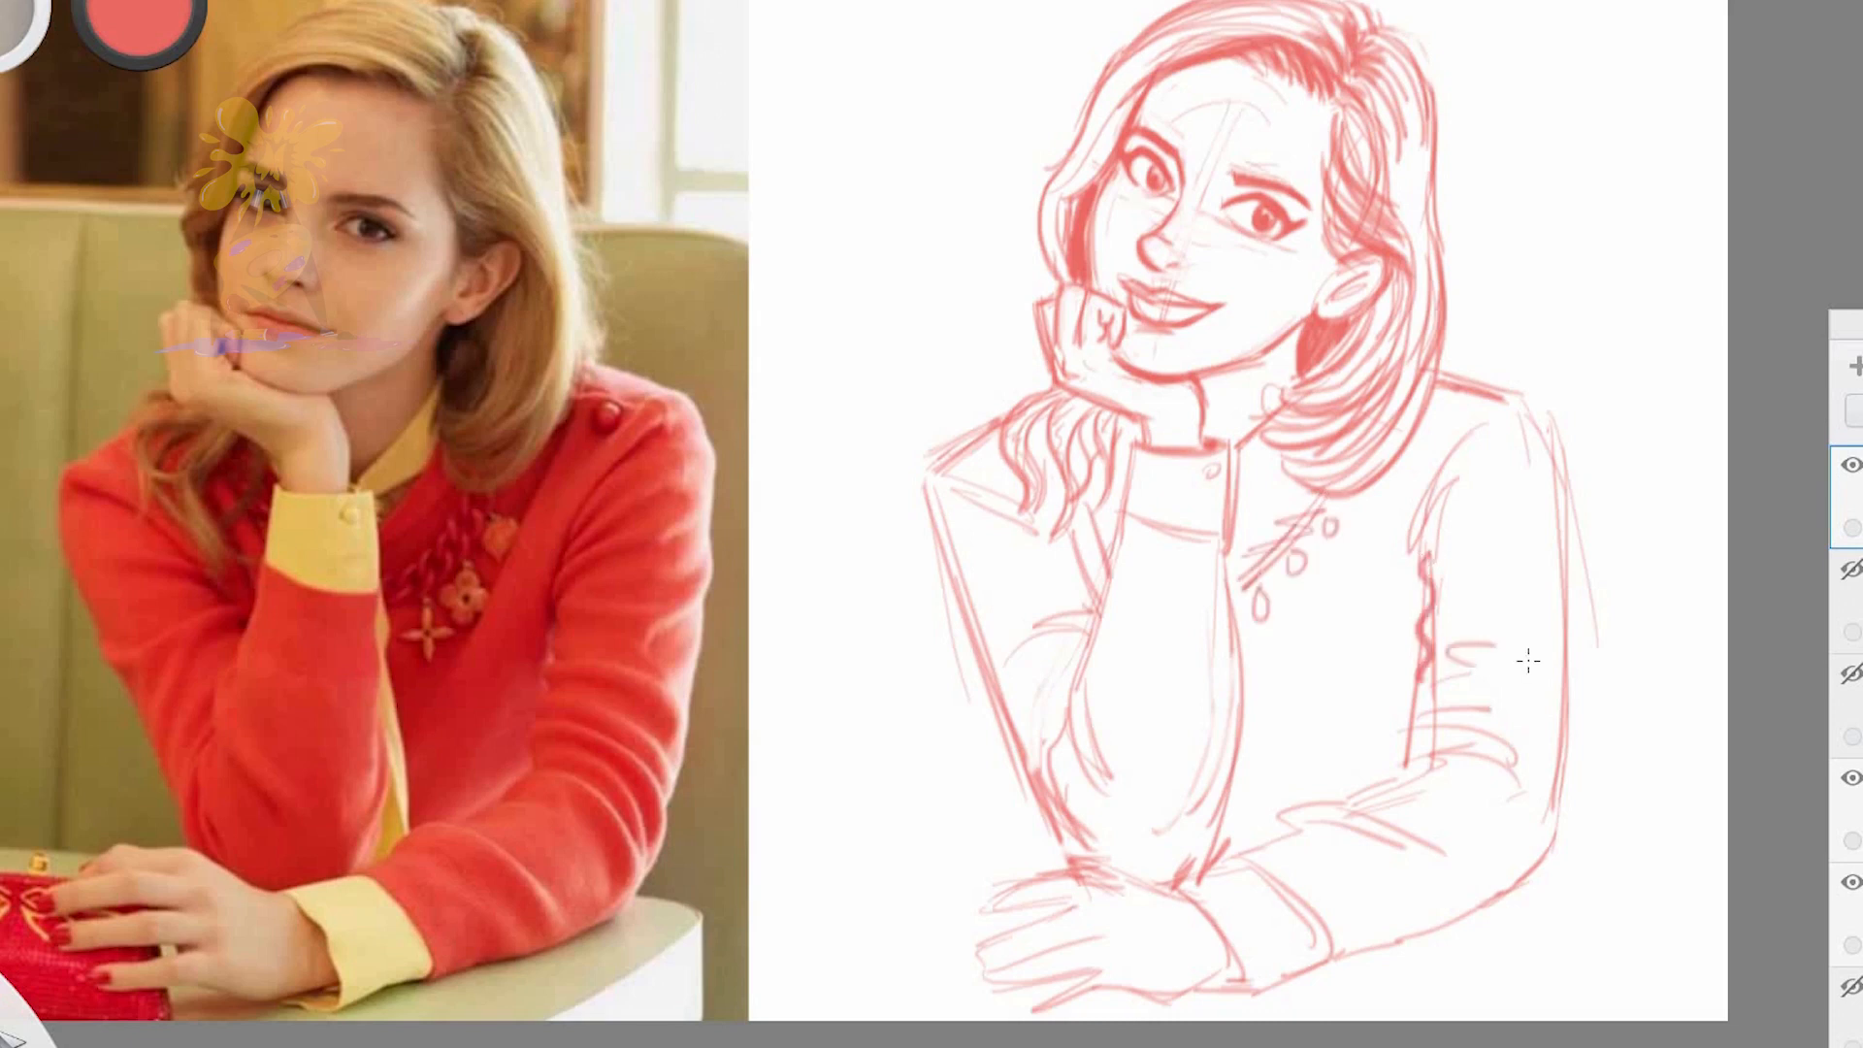
Draw the table edge and reinforce the sleeve contours, the propped arm's folds and its cuff band
mouse_move(1481, 393)
mouse_down()
mouse_move(1553, 844)
mouse_move(1321, 961)
mouse_up()
drag(1495, 913, 1674, 899)
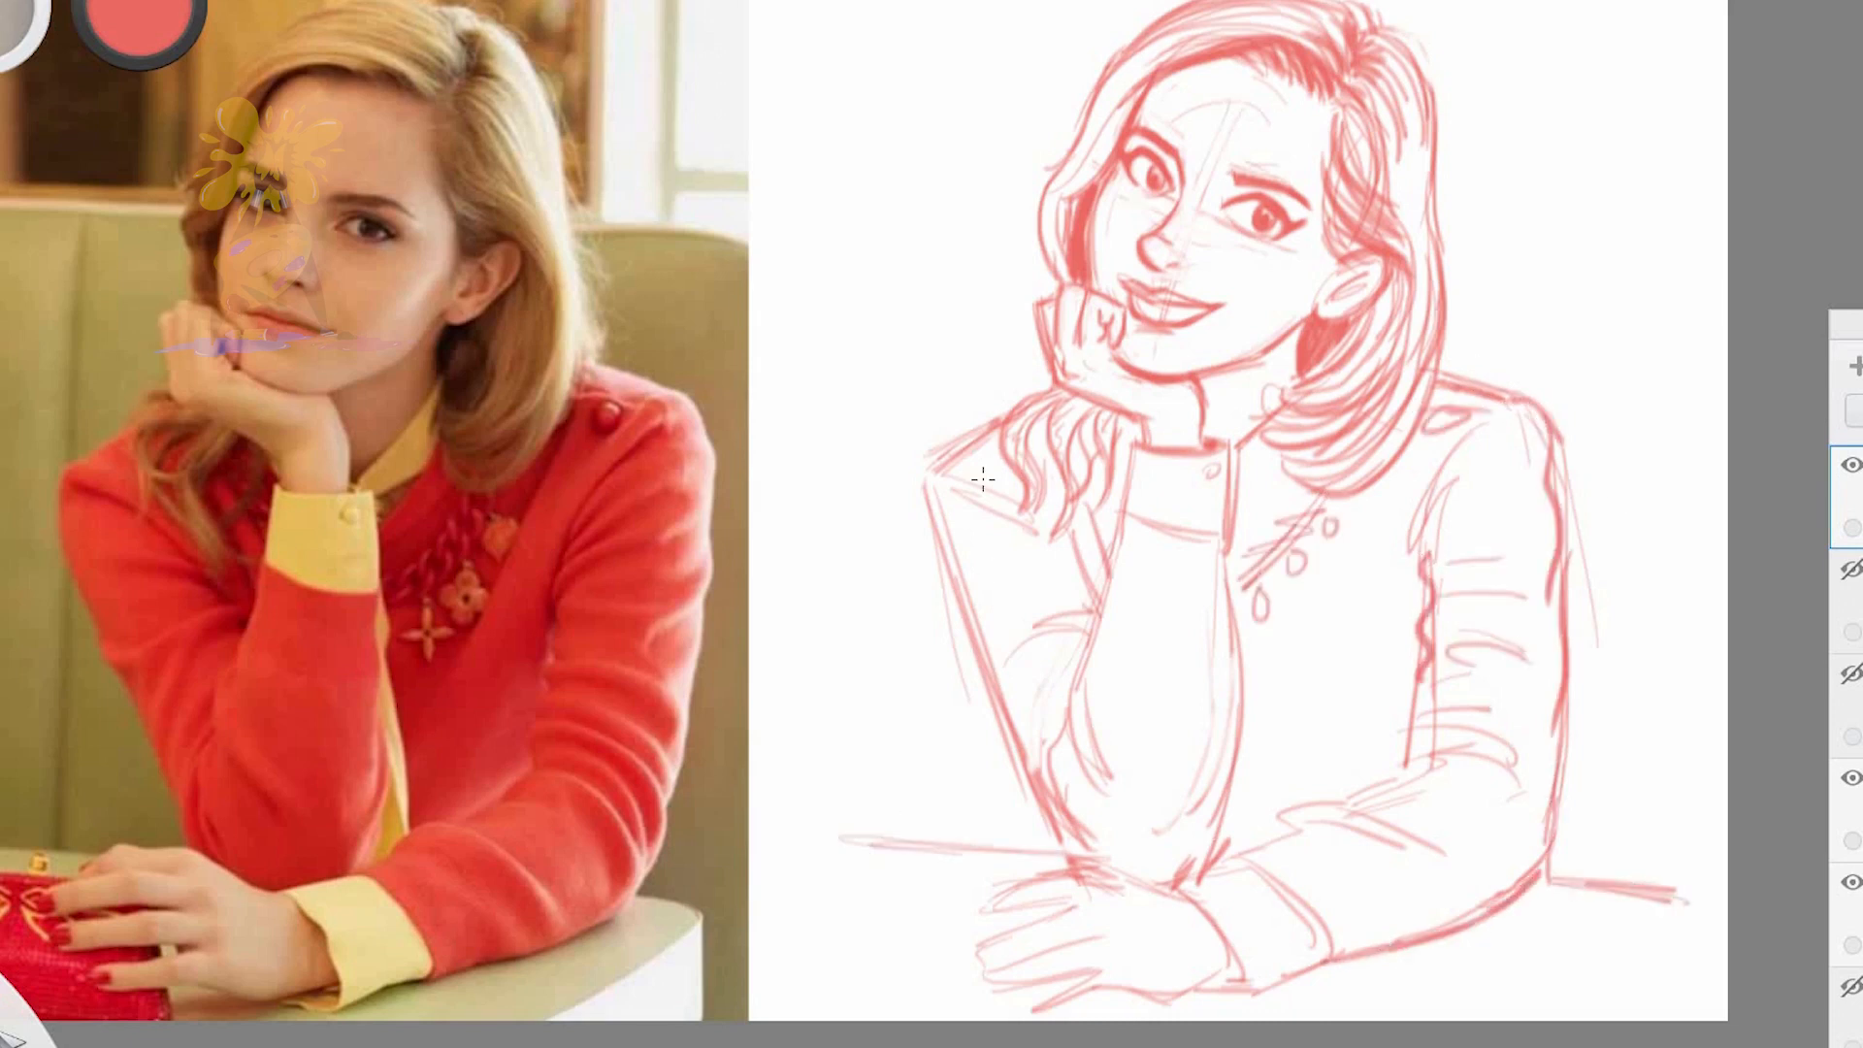
drag(946, 519, 1029, 747)
drag(1002, 652, 1084, 614)
drag(1116, 575, 1082, 762)
drag(1124, 535, 1222, 549)
drag(1125, 509, 1220, 523)
drag(1232, 573, 1217, 707)
drag(1154, 442, 1116, 553)
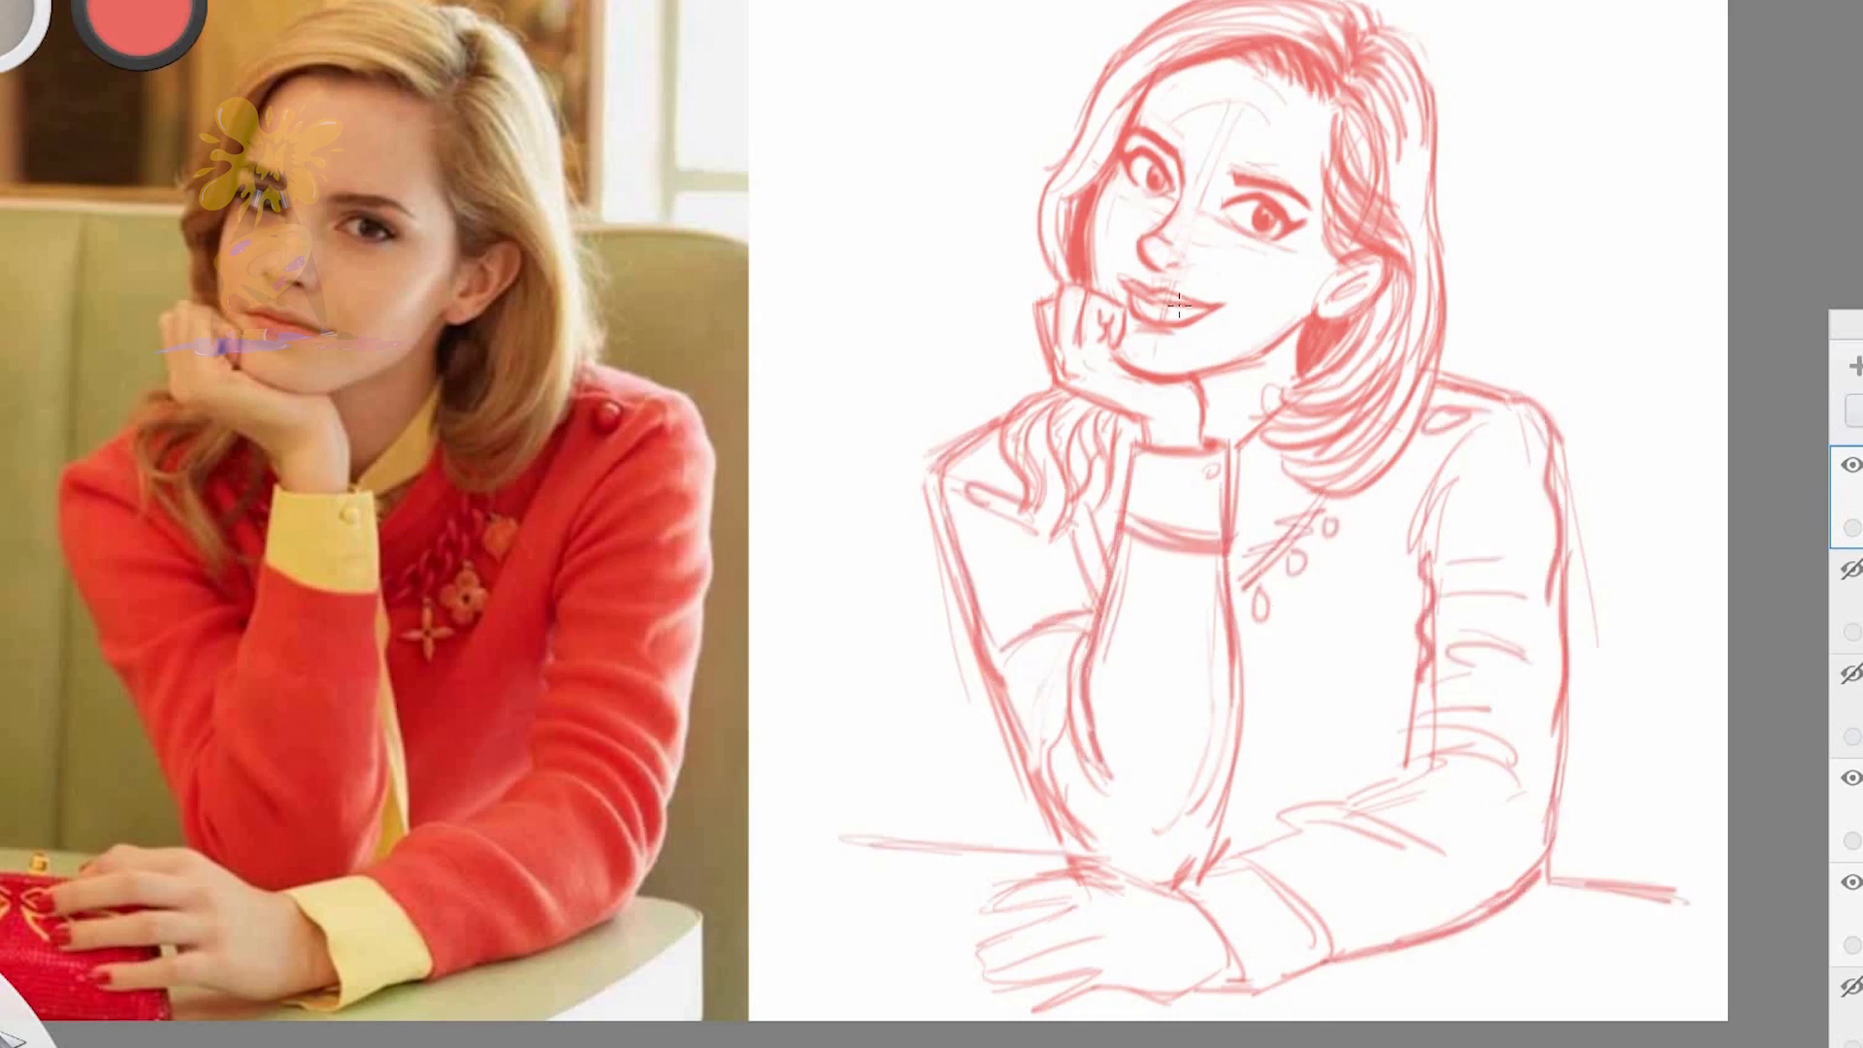
Thicken the resting sleeve's upper edge and the folds along its inner side
drag(1203, 871, 1373, 803)
mouse_move(1358, 815)
mouse_down()
mouse_move(1509, 759)
mouse_move(1533, 701)
mouse_up()
drag(1407, 699, 1519, 635)
drag(1412, 578, 1499, 437)
drag(1397, 776, 1419, 747)
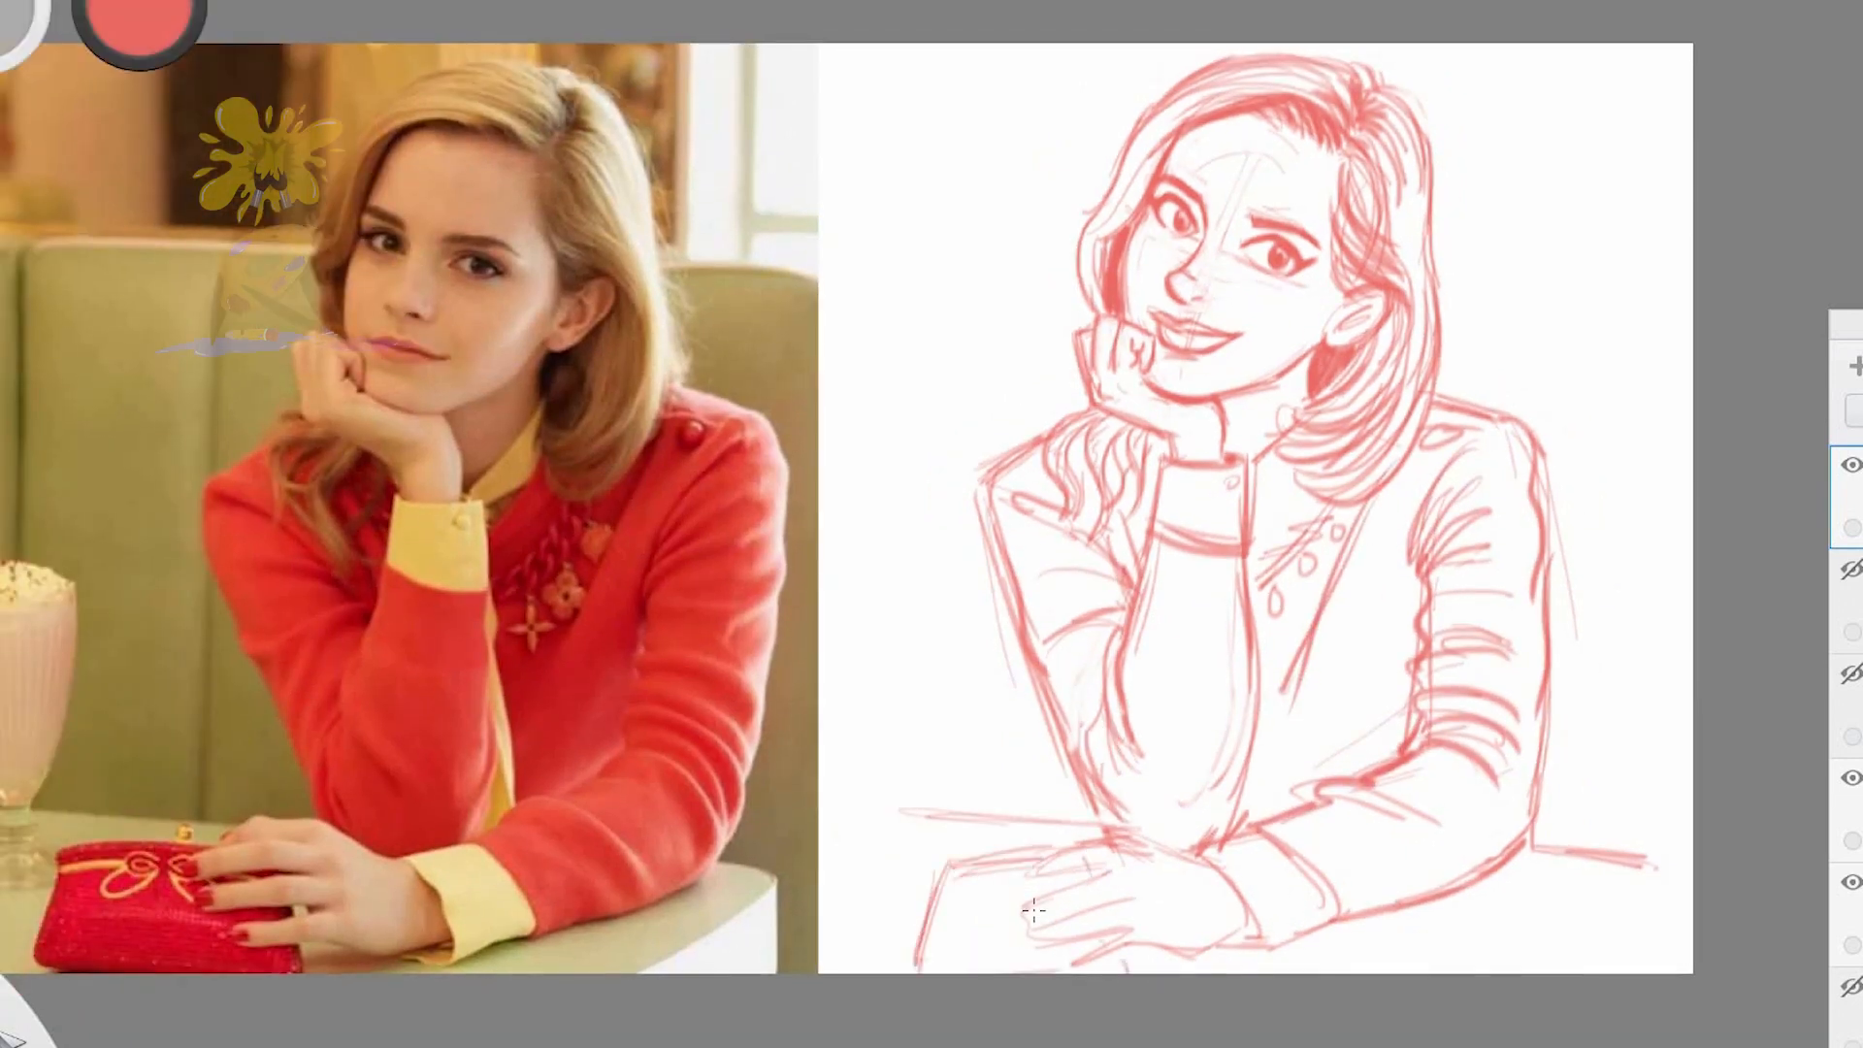
drag(1110, 539, 1209, 487)
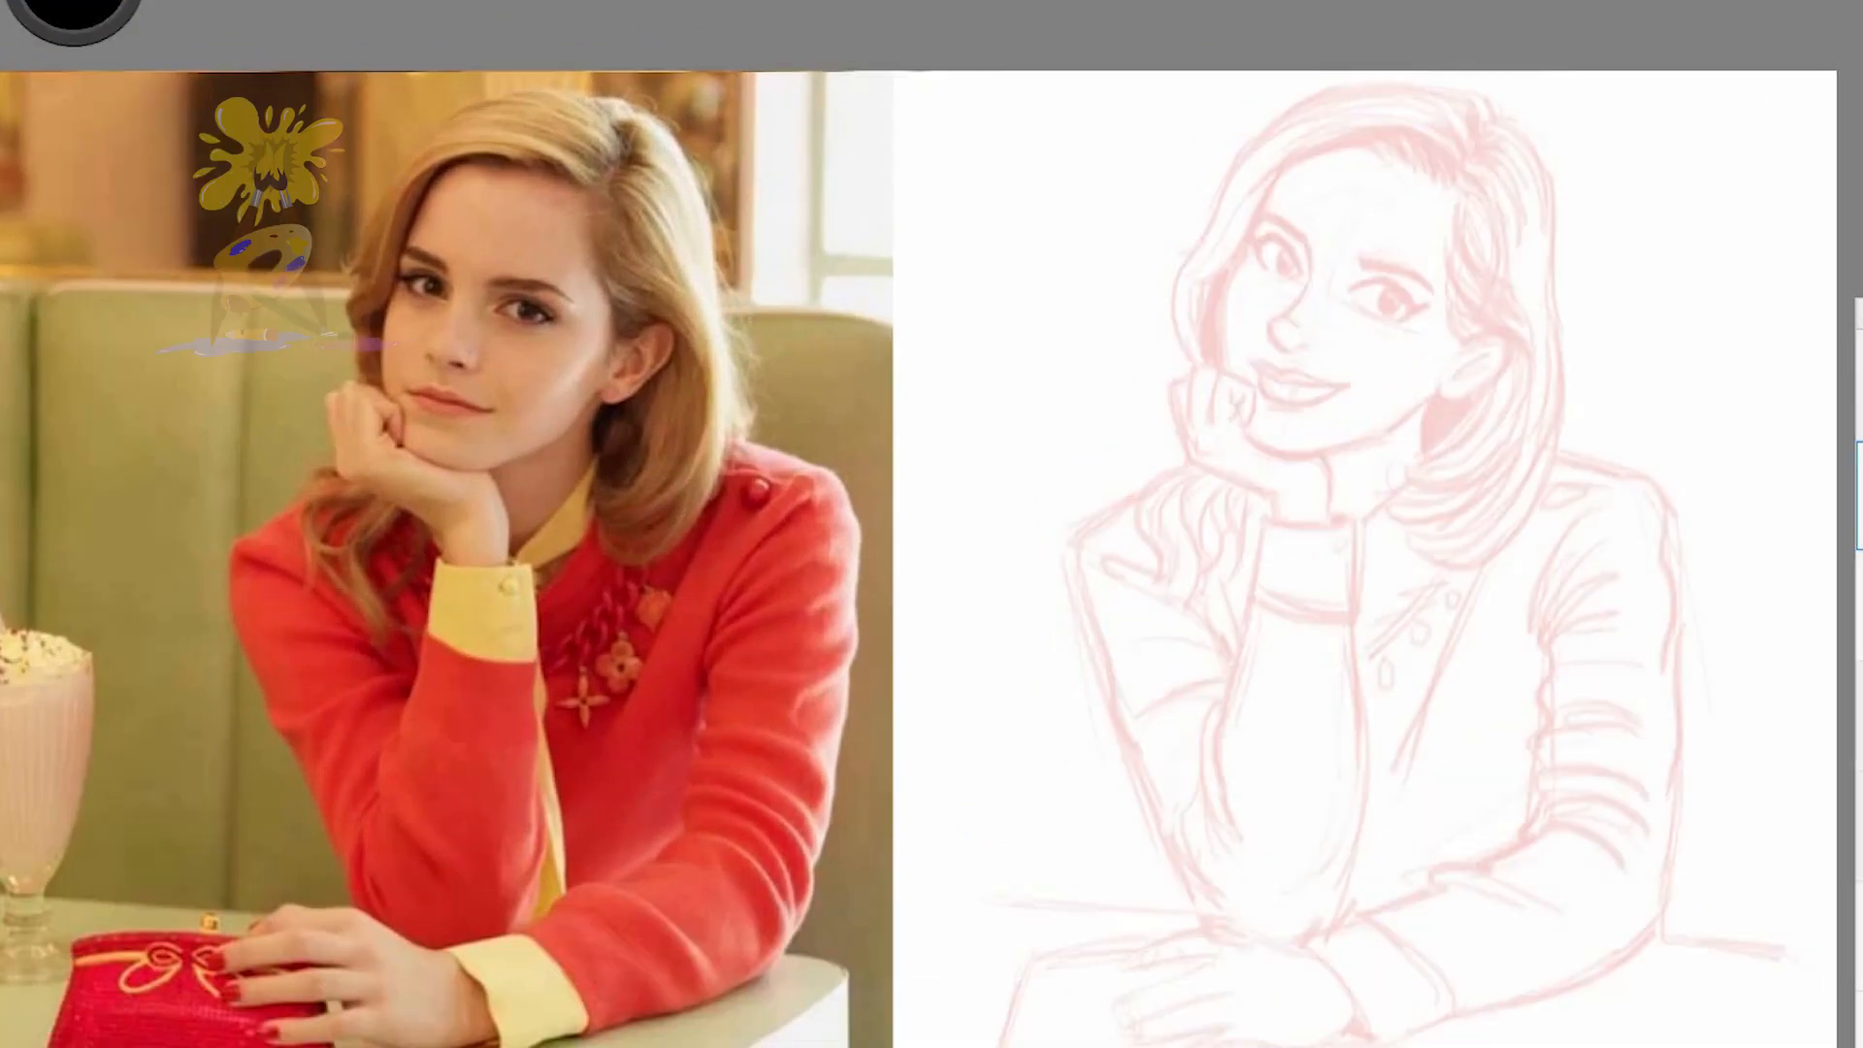
Ink the near eye in black over the red sketch, including its upper lash line, lower lid and eyelid crease
drag(1349, 451, 657, 473)
mouse_move(799, 454)
mouse_down()
mouse_move(955, 402)
mouse_move(1052, 514)
mouse_up()
key(ctrl+z)
key(ctrl+z)
drag(802, 448, 1073, 532)
mouse_move(990, 580)
mouse_down()
mouse_move(1148, 507)
mouse_move(1030, 575)
mouse_up()
mouse_move(943, 449)
mouse_down()
mouse_move(974, 520)
mouse_move(955, 534)
mouse_move(977, 448)
mouse_move(936, 456)
mouse_up()
drag(802, 452, 1058, 513)
click(839, 382)
mouse_move(1021, 582)
mouse_down()
mouse_move(845, 530)
mouse_move(1004, 584)
mouse_up()
mouse_move(813, 420)
mouse_down()
mouse_move(970, 398)
mouse_move(1040, 428)
mouse_up()
drag(817, 502, 941, 571)
Draw and fill the near eyebrow, and reinforce the near eye's lower lid
drag(816, 318, 824, 355)
drag(830, 356, 993, 368)
click(1067, 397)
mouse_move(811, 321)
mouse_down()
mouse_move(1145, 452)
mouse_move(1014, 363)
mouse_move(1145, 451)
mouse_up()
drag(893, 342, 1048, 364)
mouse_move(956, 456)
mouse_down()
mouse_move(934, 504)
mouse_move(999, 465)
mouse_up()
drag(927, 582, 1038, 574)
Ink the far eye's thick lids, outer lash flick and crease, along with its eyebrow
mouse_move(441, 260)
mouse_down()
mouse_move(499, 223)
mouse_move(600, 370)
mouse_up()
drag(509, 228, 601, 374)
drag(415, 229, 442, 257)
mouse_move(436, 266)
mouse_down()
mouse_move(456, 347)
mouse_move(502, 390)
mouse_up()
mouse_move(445, 257)
mouse_down()
mouse_move(503, 223)
mouse_move(558, 282)
mouse_up()
mouse_move(436, 223)
mouse_down()
mouse_move(511, 358)
mouse_move(543, 281)
mouse_move(518, 336)
mouse_move(558, 373)
mouse_up()
drag(506, 233, 603, 391)
drag(433, 277, 499, 390)
drag(414, 219, 428, 273)
drag(434, 254, 498, 223)
drag(506, 207, 600, 318)
mouse_move(441, 155)
mouse_down()
mouse_move(631, 255)
mouse_move(636, 277)
mouse_up()
drag(417, 238, 558, 407)
Ink the line beside the far eye and the nose's bridge and rounded tip
drag(626, 262, 636, 427)
mouse_move(485, 548)
mouse_down()
mouse_move(548, 675)
mouse_move(624, 660)
mouse_up()
drag(483, 568, 567, 508)
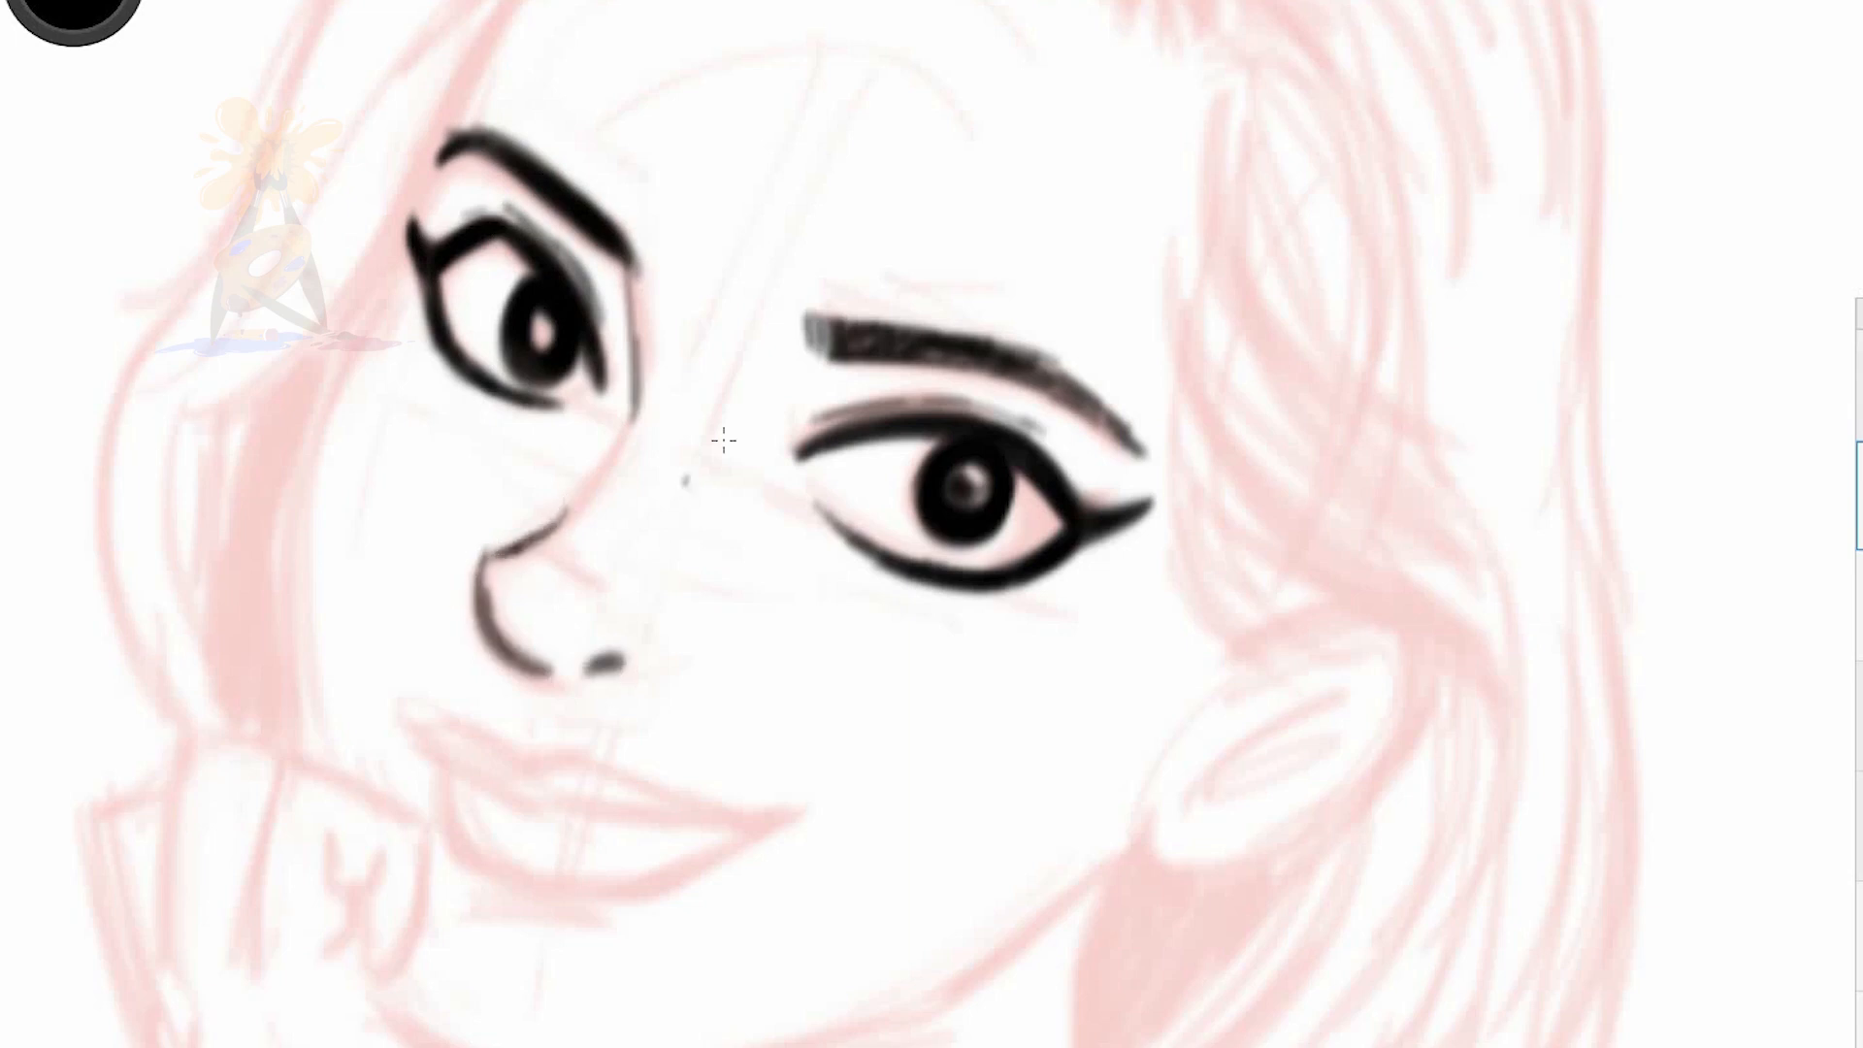
Thicken and smooth both eyebrows, tapering the near one towards its outer end
drag(886, 456, 925, 398)
drag(648, 167, 672, 212)
drag(874, 276, 1087, 293)
mouse_move(999, 286)
mouse_down()
mouse_move(1140, 347)
mouse_move(1183, 396)
mouse_up()
Reinforce the nose's bridge and tip, and add the nostril wing and the short upper contour
drag(599, 470, 529, 504)
drag(527, 500, 584, 616)
drag(519, 538, 582, 619)
mouse_move(679, 573)
mouse_down()
mouse_move(673, 625)
mouse_move(659, 599)
mouse_up()
drag(516, 553, 584, 623)
mouse_move(618, 448)
mouse_down()
mouse_move(531, 503)
mouse_move(642, 506)
mouse_up()
Ink the upper and lower lips with the mouth line between them, and add small creases beneath both eyes
drag(444, 668, 811, 754)
mouse_move(521, 720)
mouse_down()
mouse_move(470, 688)
mouse_move(796, 759)
mouse_up()
mouse_move(466, 694)
mouse_down()
mouse_move(573, 834)
mouse_move(645, 849)
mouse_move(815, 755)
mouse_up()
mouse_move(587, 691)
mouse_down()
mouse_move(474, 682)
mouse_move(837, 753)
mouse_up()
drag(477, 694, 745, 756)
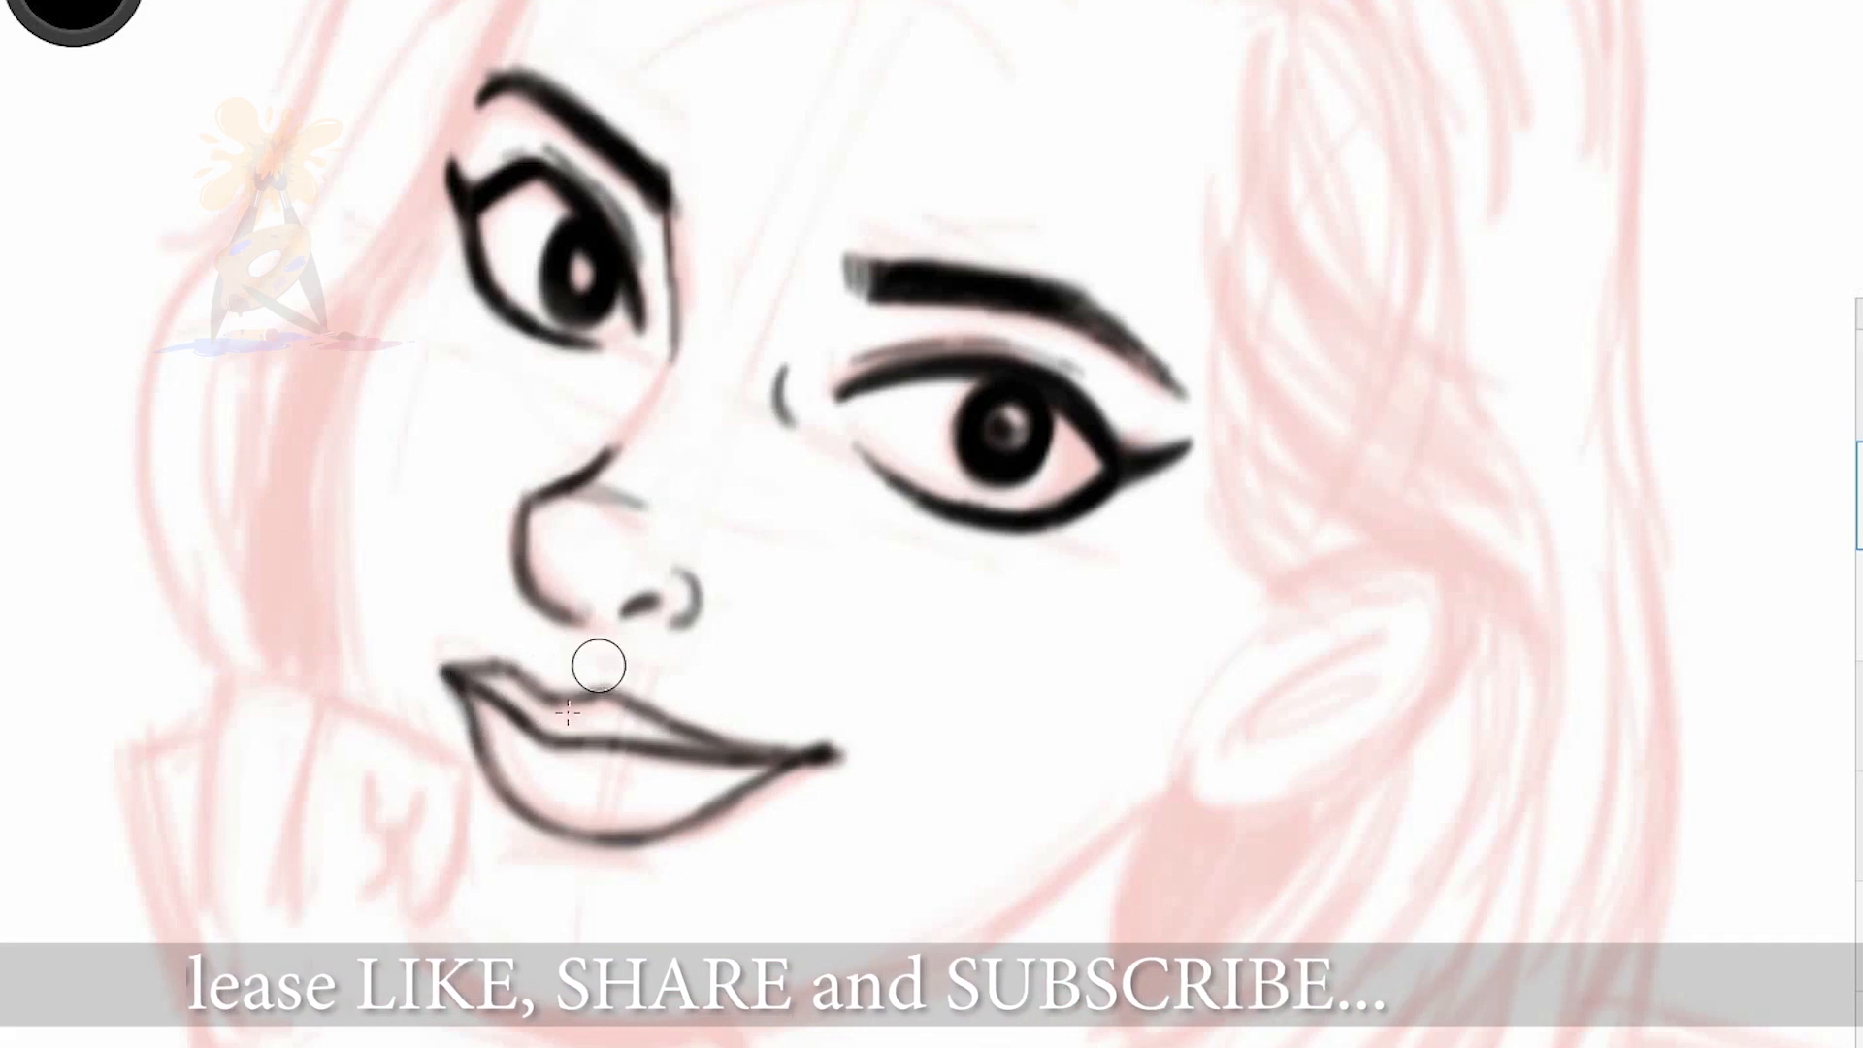
drag(608, 745, 833, 753)
drag(505, 355, 569, 369)
drag(817, 442, 862, 509)
Ink the curved hairline across the forehead with short strands growing from it near the parting
scroll(819, 445, down, 2)
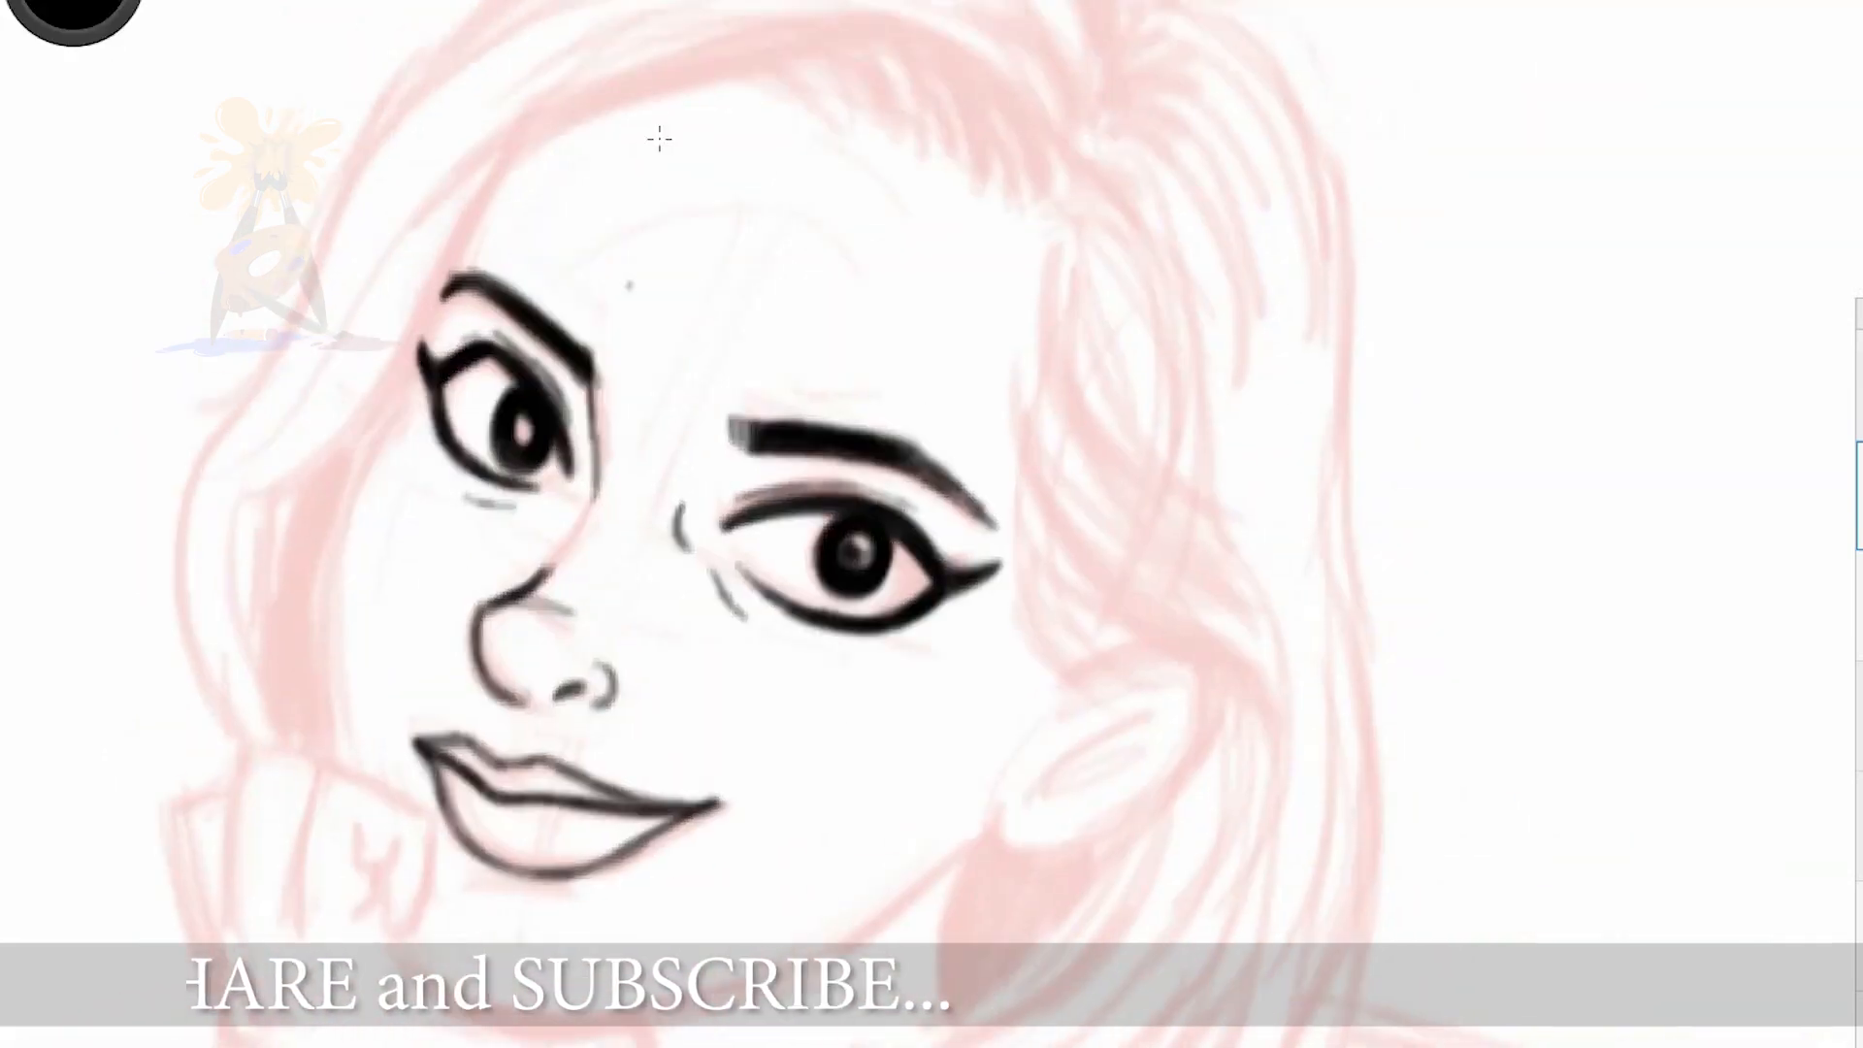
drag(657, 137, 610, 316)
drag(395, 375, 1011, 388)
drag(884, 240, 936, 353)
drag(836, 231, 877, 326)
drag(755, 241, 863, 309)
drag(633, 262, 837, 301)
drag(856, 236, 907, 360)
drag(951, 282, 967, 372)
Outline the top of the swept hair and its inner lock, adding strands that converge at the parting
drag(467, 338, 213, 681)
drag(271, 424, 1011, 105)
drag(986, 98, 1078, 214)
drag(691, 130, 1019, 312)
drag(740, 116, 1034, 291)
drag(1041, 134, 1047, 267)
drag(927, 80, 1096, 158)
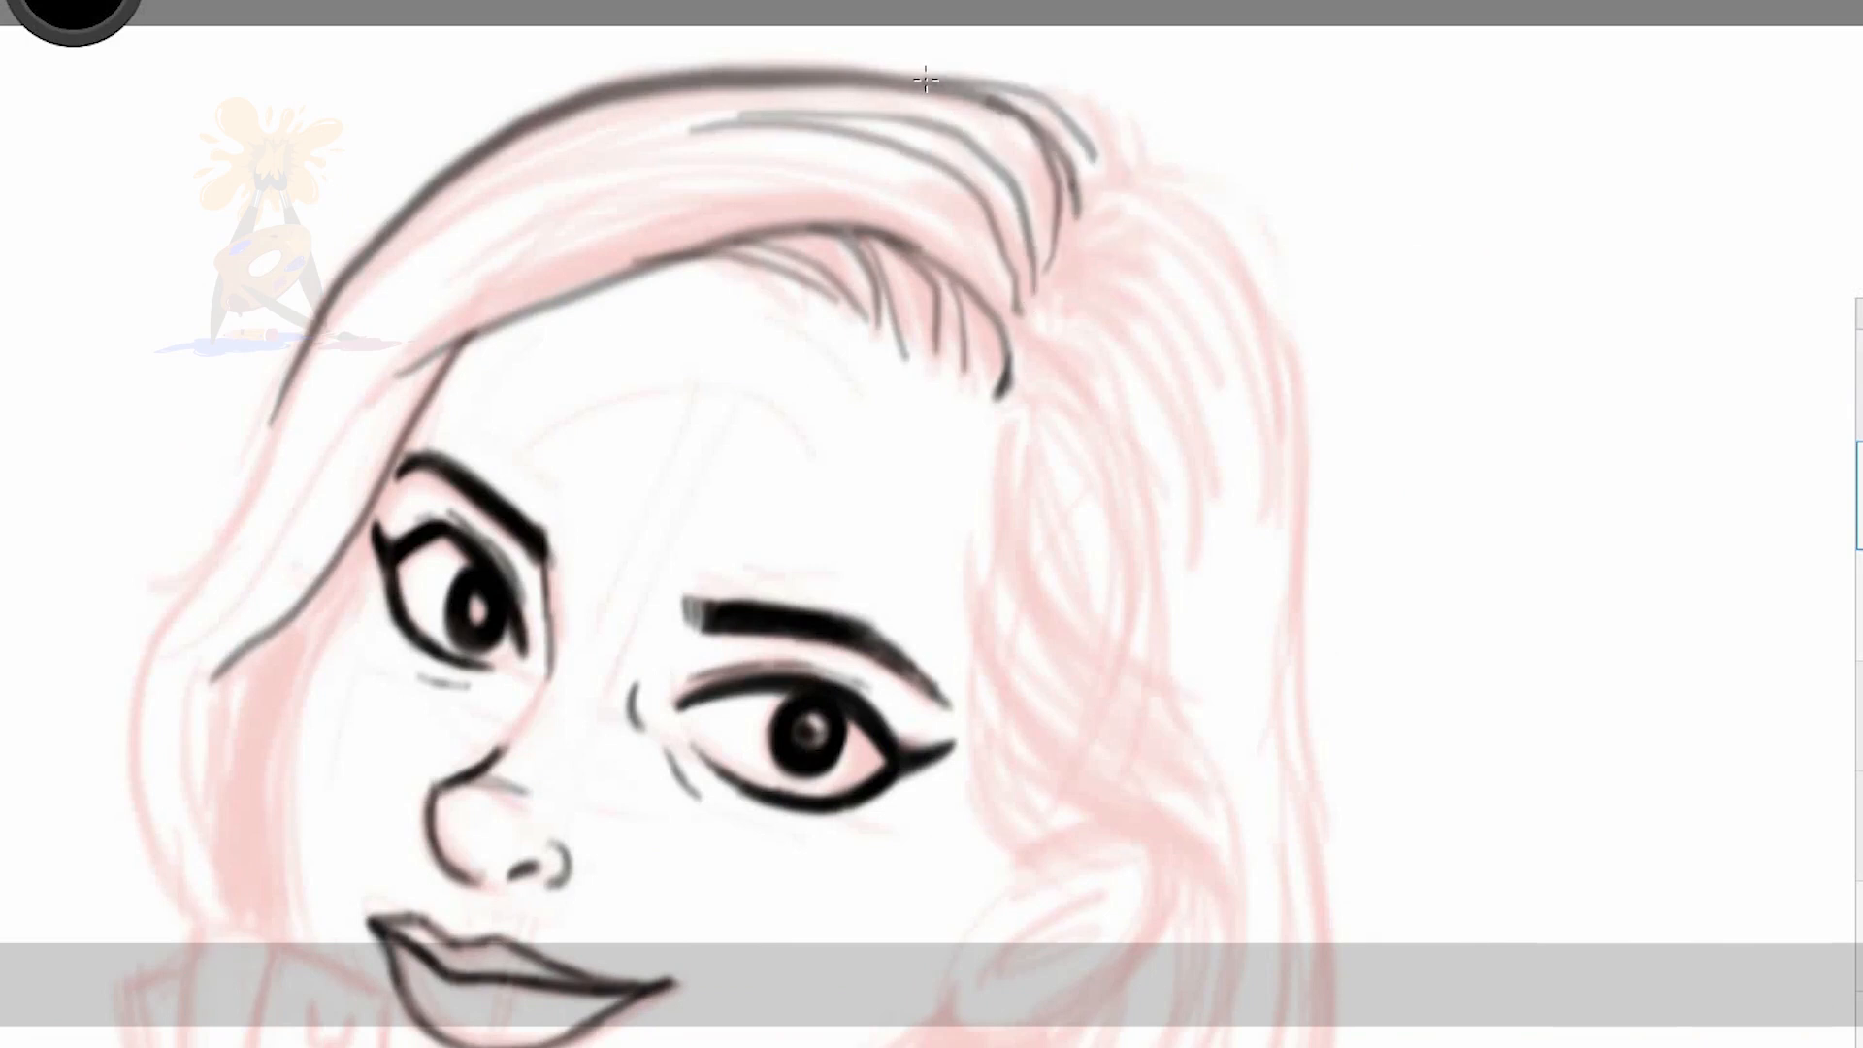
Ink the outer contour of the far-side hair and the cheek line down to the hand
drag(284, 396, 173, 861)
drag(470, 339, 275, 753)
key(ctrl+z)
drag(365, 575, 275, 805)
drag(304, 692, 284, 946)
Ink the near-side hair strands that fan from the parting and sweep down towards the ear
mouse_move(583, 299)
mouse_down()
mouse_move(1002, 400)
mouse_move(1125, 582)
mouse_up()
drag(1030, 421, 1143, 540)
drag(998, 412, 1162, 833)
drag(990, 594, 1124, 830)
drag(991, 524, 1220, 836)
mouse_move(1041, 580)
mouse_down()
mouse_move(1206, 985)
mouse_move(1251, 941)
mouse_up()
drag(975, 565, 1067, 834)
drag(980, 742, 1068, 854)
drag(1009, 374, 1145, 460)
drag(1023, 296, 1208, 422)
drag(1029, 257, 1222, 330)
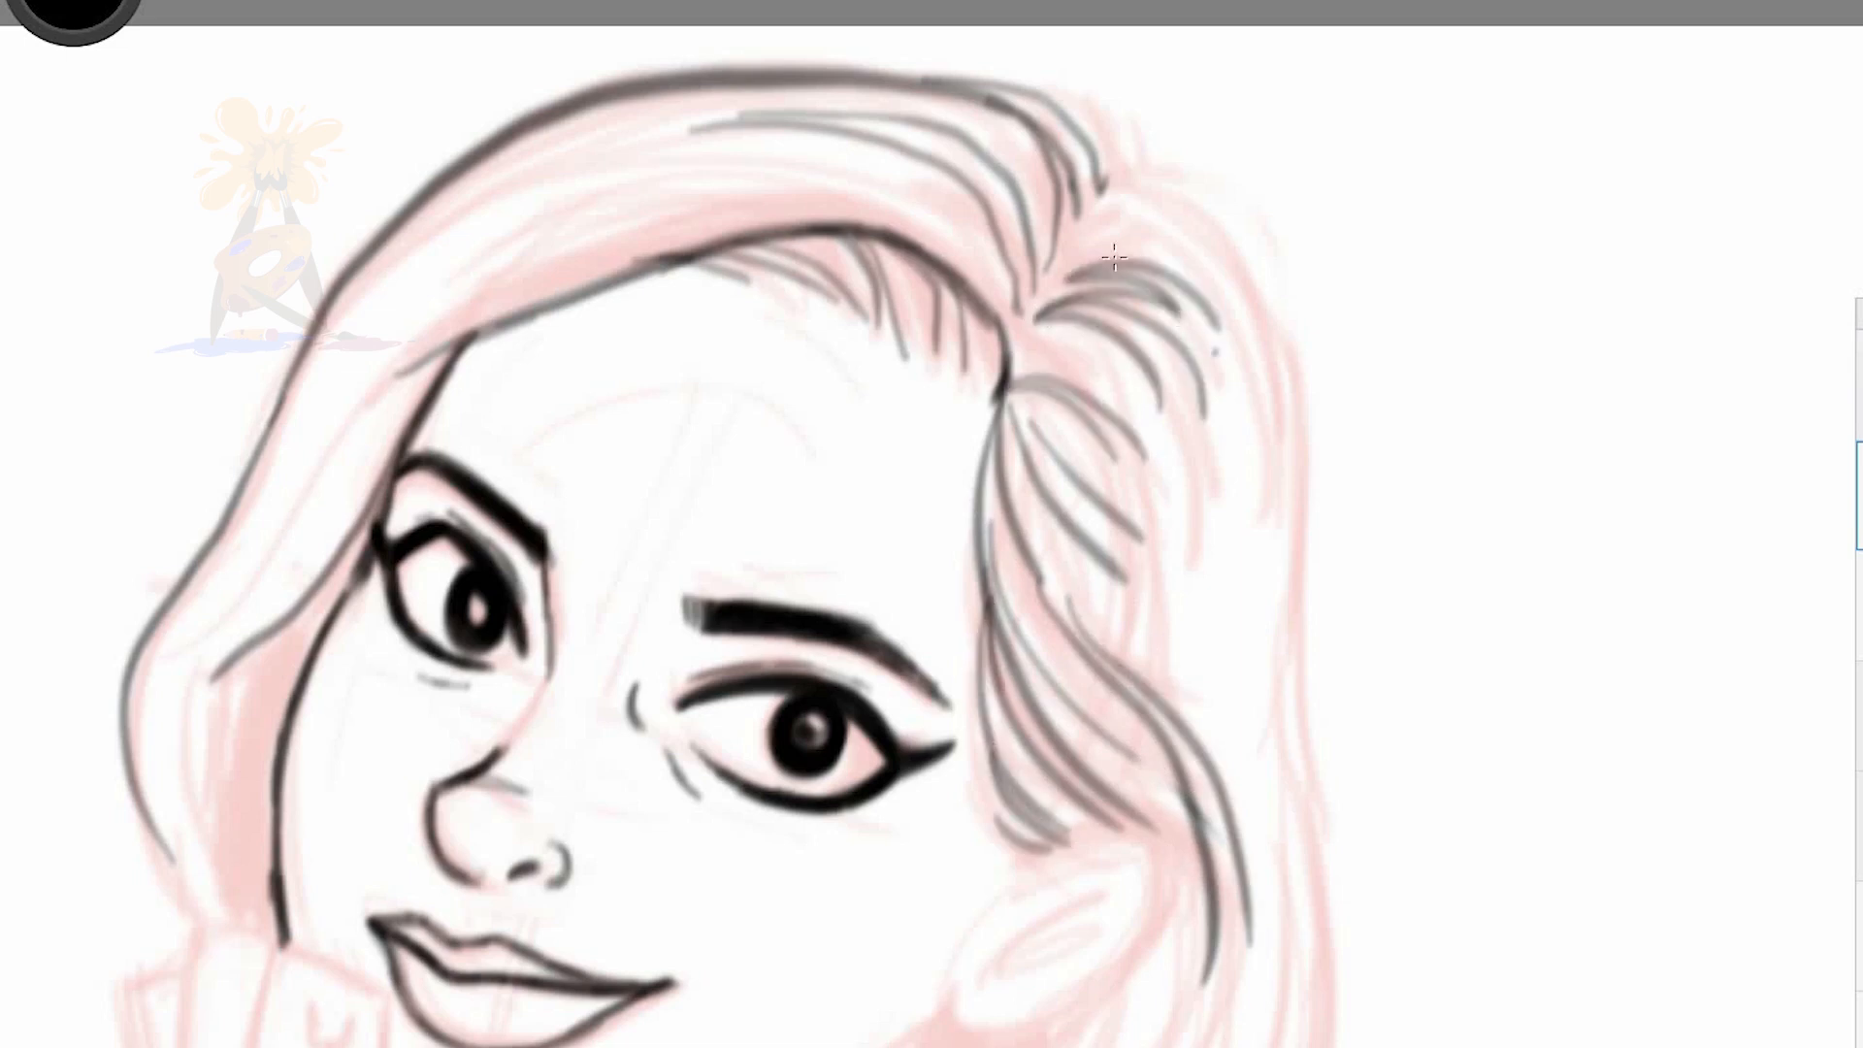
Add flowing strands across the swept top hair, the far-side lock and the crown beside the parting
drag(1009, 354, 1140, 437)
drag(956, 194, 393, 277)
drag(990, 155, 471, 243)
drag(1096, 189, 1271, 340)
drag(1077, 224, 1184, 260)
drag(990, 122, 1067, 296)
drag(975, 87, 471, 185)
drag(704, 202, 146, 766)
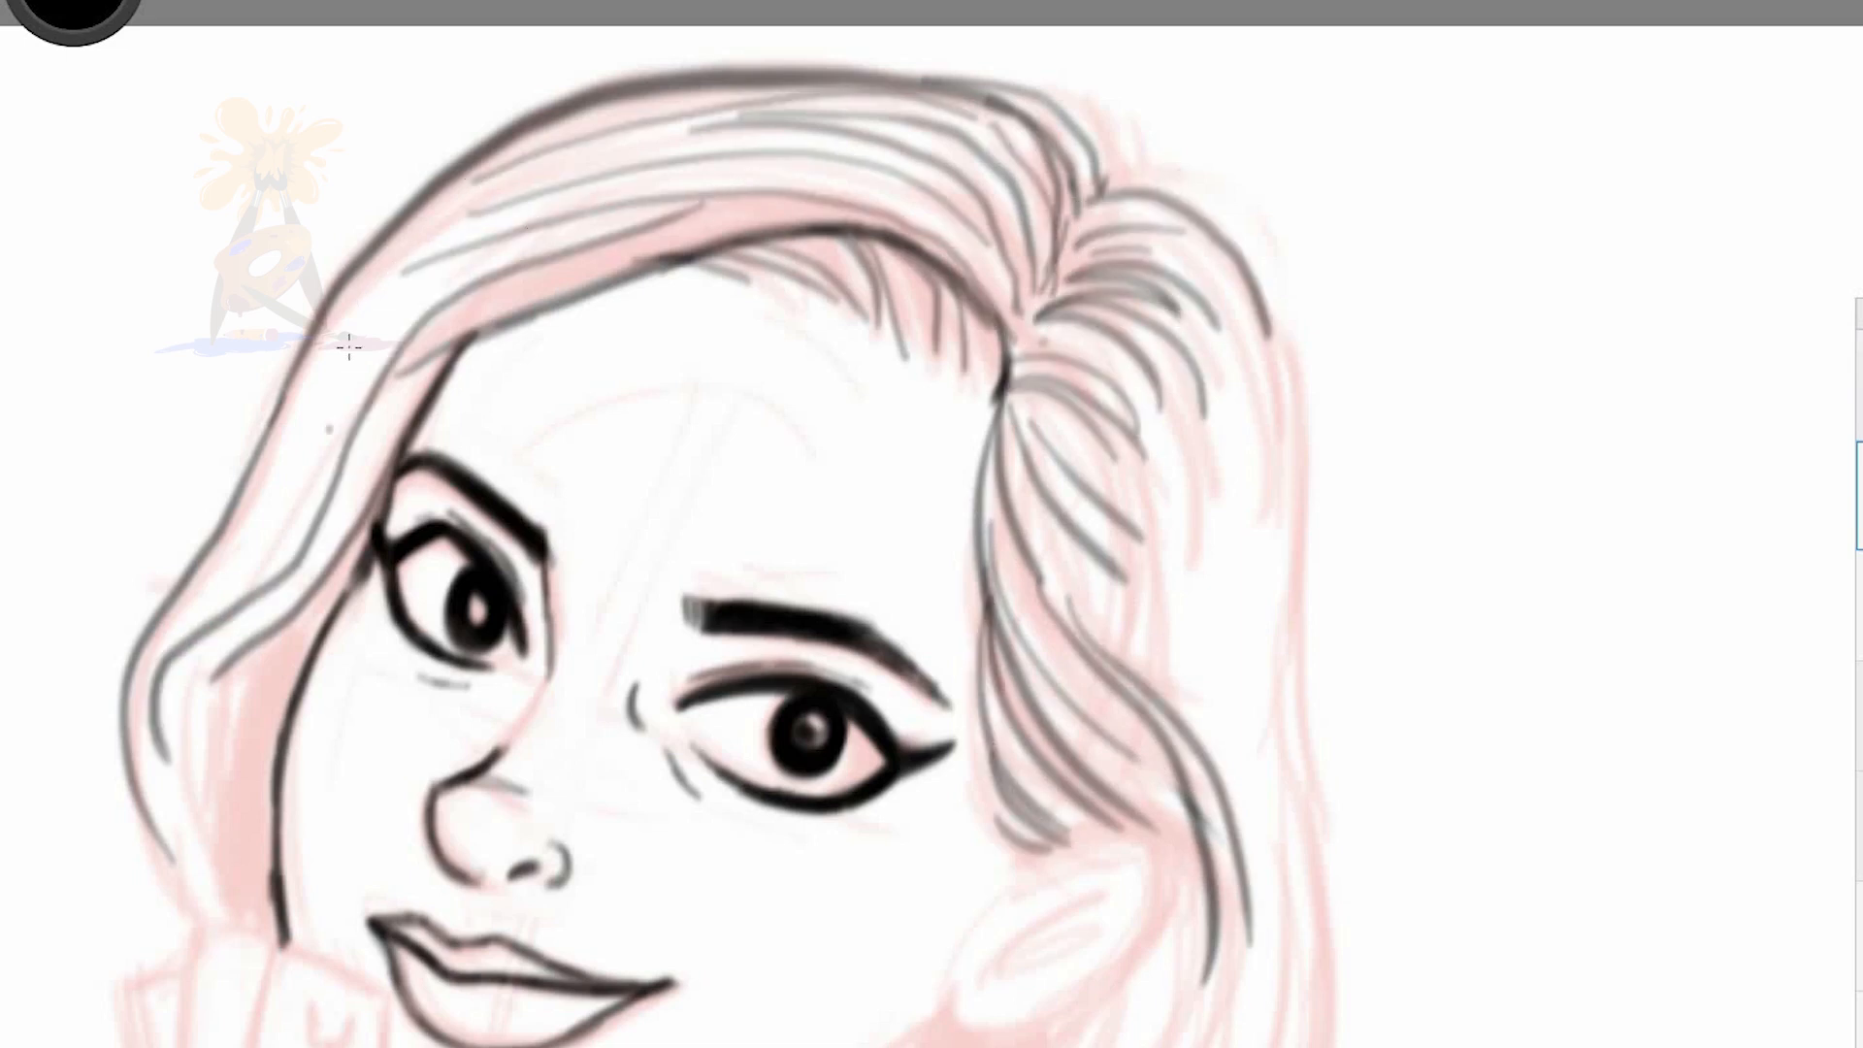
drag(427, 255, 176, 621)
drag(1062, 116, 1114, 163)
Ink the chin and jawline up to the ear, with small accent lines below the lower lip and near eye
key(space)
mouse_move(1170, 617)
mouse_down()
mouse_move(1122, 507)
mouse_move(1203, 427)
mouse_up()
drag(558, 636, 716, 679)
mouse_move(487, 650)
mouse_down()
mouse_move(557, 767)
mouse_move(642, 805)
mouse_up()
mouse_move(435, 899)
mouse_down()
mouse_move(595, 968)
mouse_move(762, 974)
mouse_up()
mouse_move(766, 973)
mouse_down()
mouse_move(990, 895)
mouse_move(1179, 747)
mouse_up()
drag(1034, 867, 1211, 714)
drag(767, 973, 1126, 794)
drag(1053, 500, 1092, 496)
Ink the ear's outline and inner folds, and add hair strands just in front of it
drag(1209, 723, 1483, 621)
drag(1355, 492, 1487, 481)
drag(1449, 668, 1458, 468)
drag(1285, 635, 1444, 549)
mouse_move(1344, 590)
mouse_down()
mouse_move(1314, 650)
mouse_move(1463, 551)
mouse_up()
drag(1255, 367, 1334, 524)
drag(1254, 461, 1313, 546)
Ink the curled fingers resting against the cheek, with their dividing lines and the outer edge of the fist
drag(340, 652, 460, 690)
drag(332, 670, 297, 807)
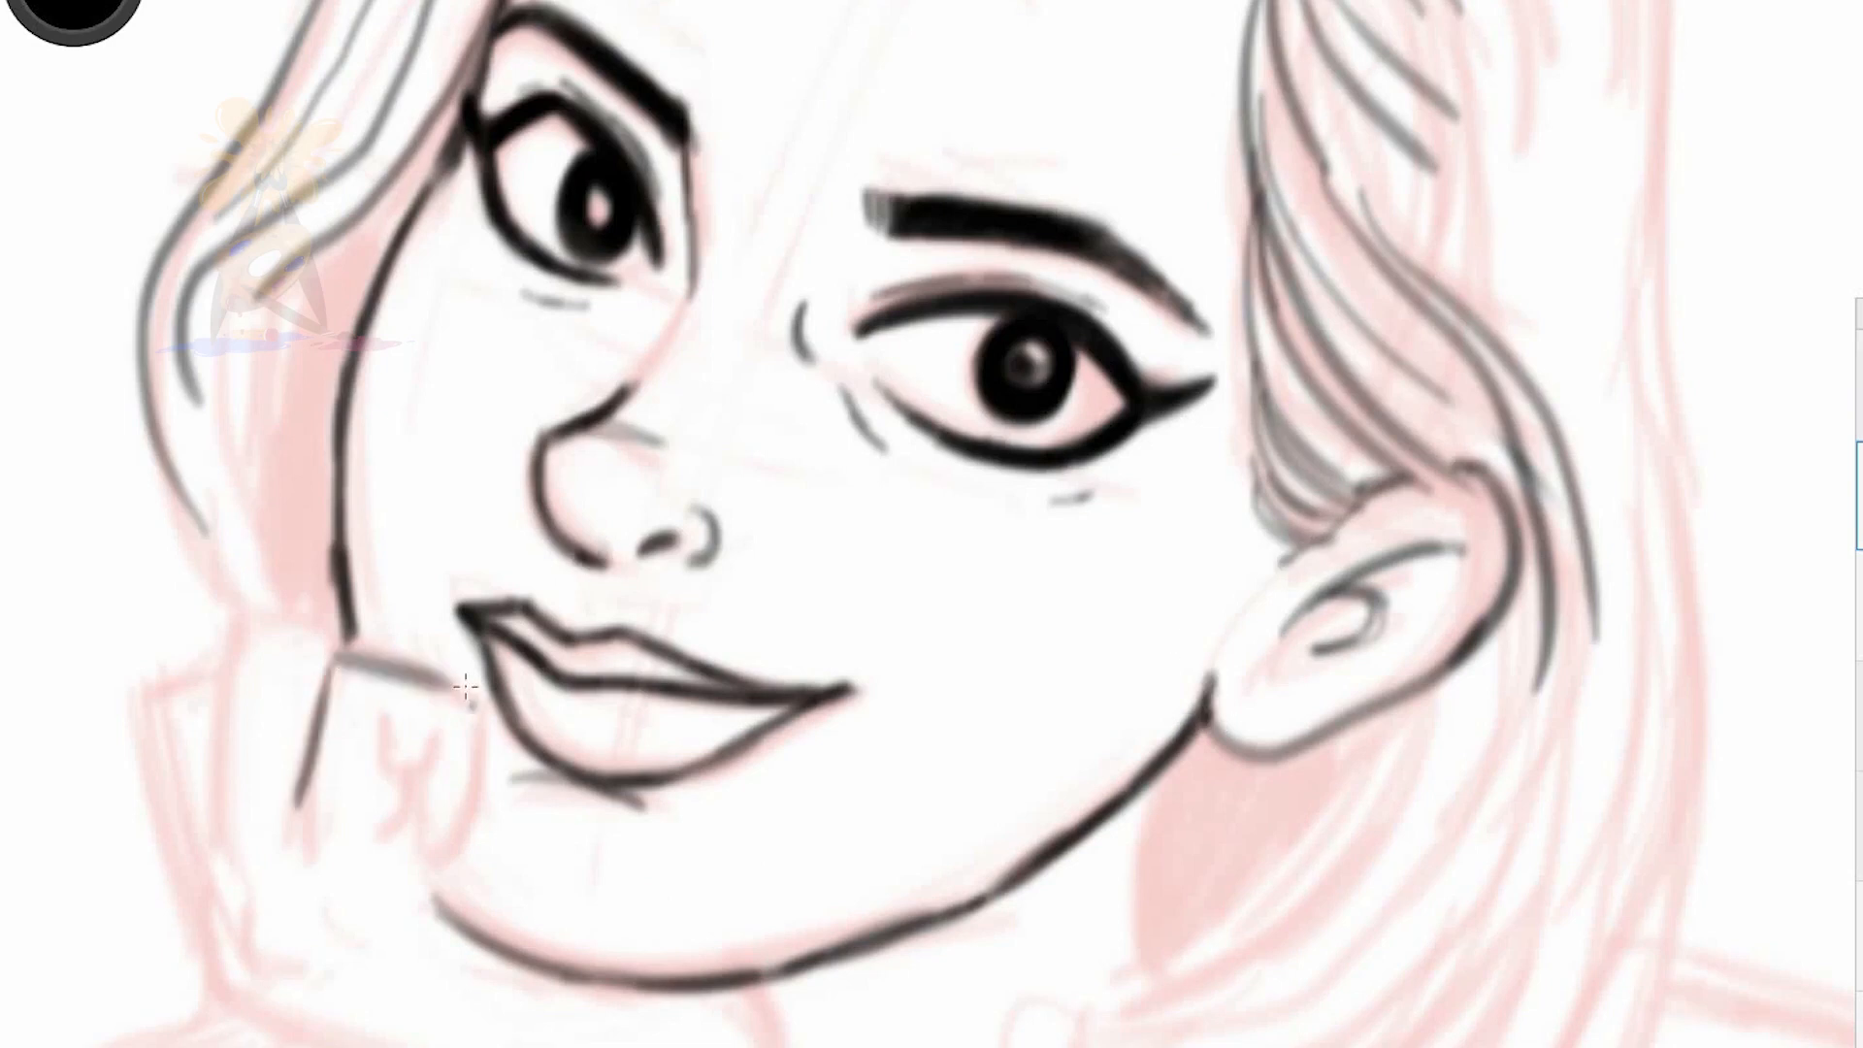
drag(464, 685, 408, 832)
drag(426, 740, 391, 837)
drag(225, 698, 213, 852)
drag(229, 626, 339, 626)
drag(134, 716, 192, 910)
Ink the underside of the propped hand, its knuckle marks and both sides of the wrist
key(space)
drag(250, 703, 534, 803)
drag(225, 587, 238, 699)
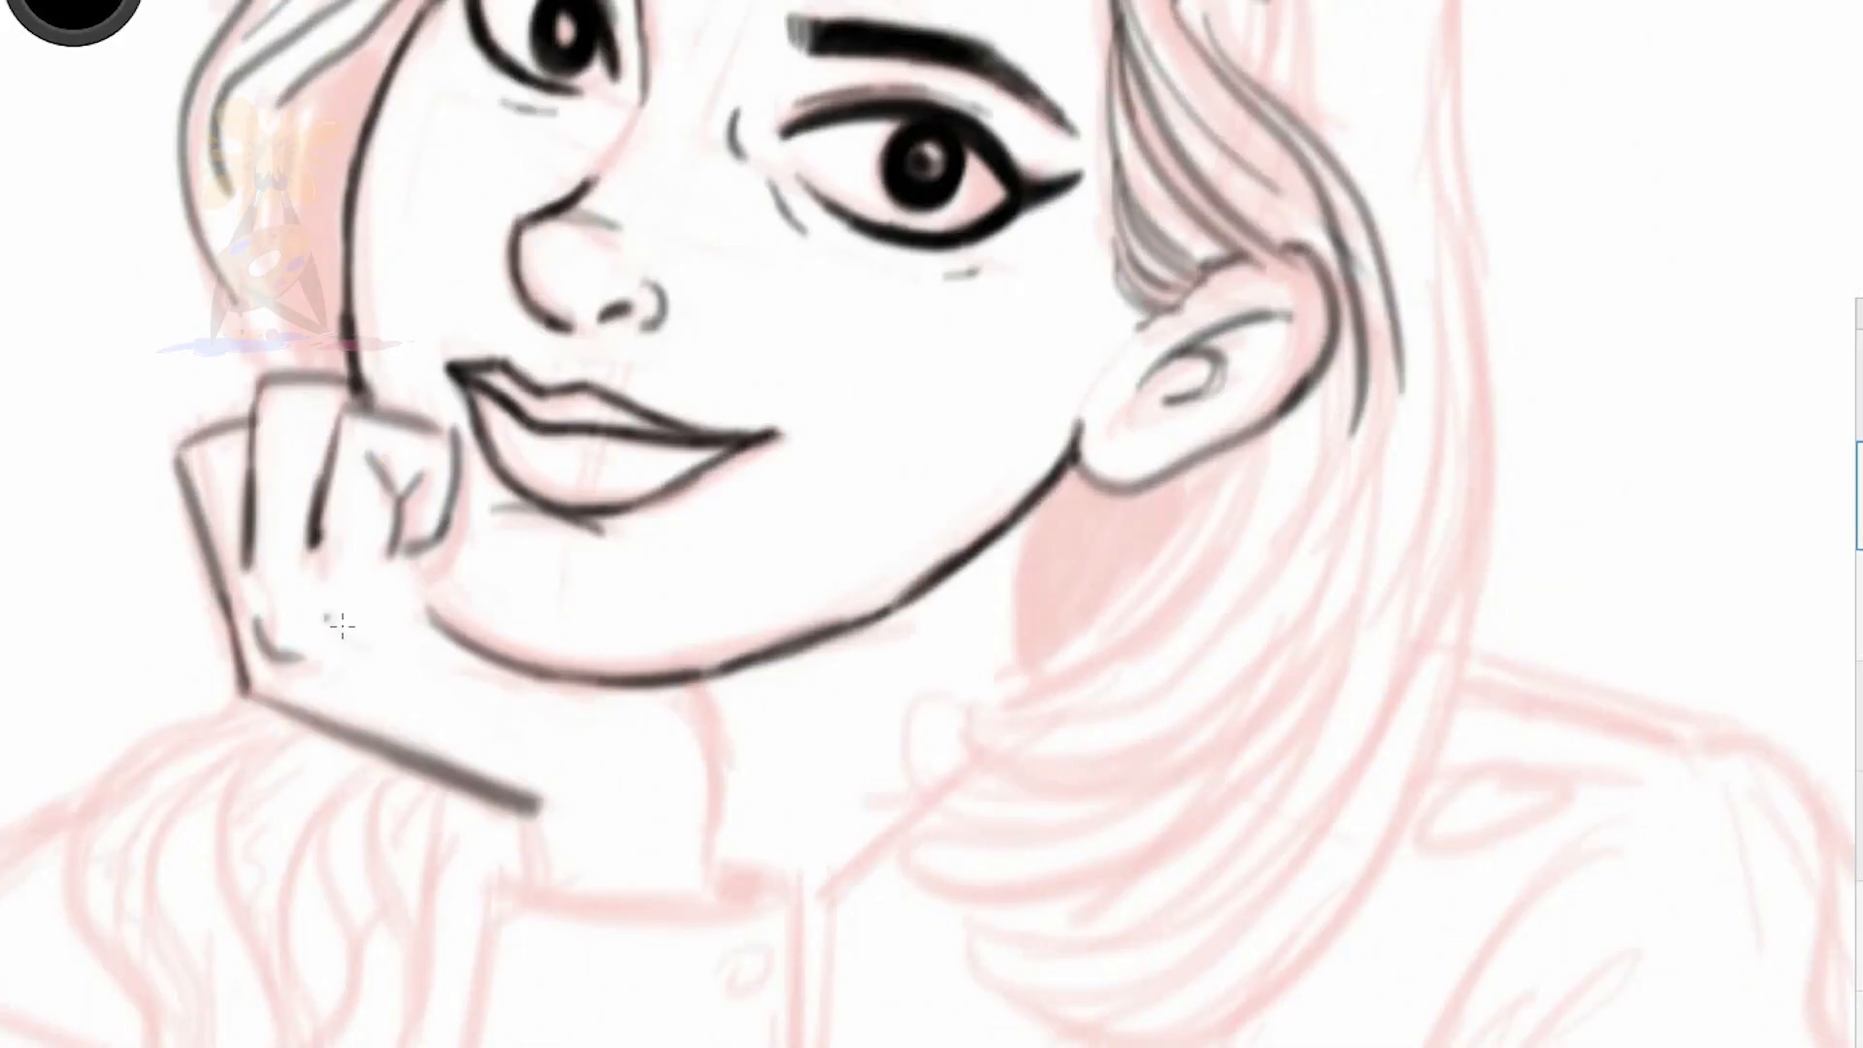
drag(412, 549, 466, 635)
drag(320, 610, 340, 635)
drag(697, 682, 713, 878)
drag(529, 801, 524, 883)
drag(237, 694, 310, 723)
Reinforce the outlines of the propped fingers, and extend the far-side hair lines down to the hand
mouse_move(241, 693)
mouse_down()
mouse_move(175, 456)
mouse_move(252, 420)
mouse_up()
drag(260, 378, 361, 392)
mouse_move(343, 413)
mouse_down()
mouse_move(321, 545)
mouse_move(338, 626)
mouse_up()
drag(230, 285, 260, 386)
drag(362, 36, 334, 372)
Ink the hair section behind the neck below the ear, with strand lines inside it
drag(1031, 503, 1032, 674)
mouse_move(1251, 440)
mouse_down()
mouse_move(979, 746)
mouse_move(1036, 645)
mouse_up()
drag(1101, 474, 1052, 584)
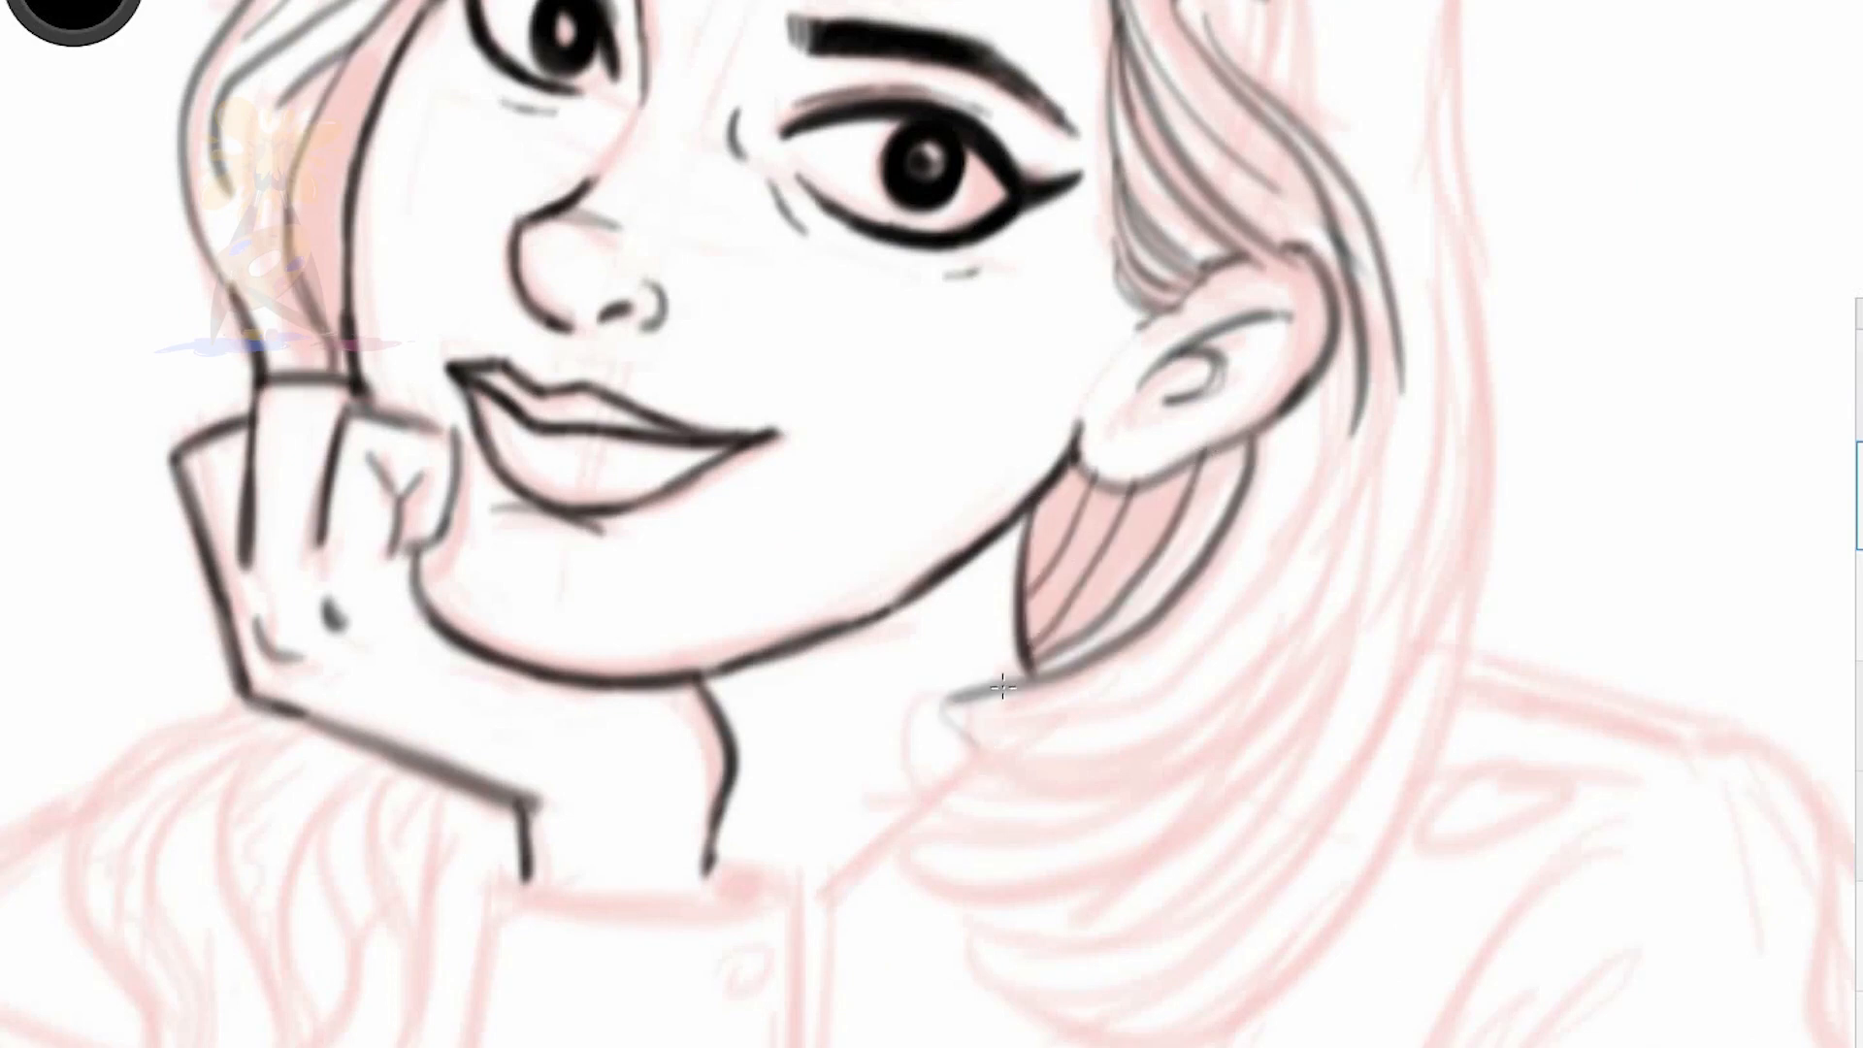
Ink the curled hair tips beside the neck and the outer contour of the near-side hair
drag(934, 672, 1210, 708)
drag(908, 747, 1230, 752)
drag(896, 838, 1203, 809)
mouse_move(1345, 658)
mouse_down()
mouse_move(1043, 932)
mouse_move(1213, 1024)
mouse_up()
key(space)
drag(925, 487, 878, 543)
mouse_move(1094, 122)
mouse_down()
mouse_move(1151, 305)
mouse_move(1151, 553)
mouse_up()
drag(1147, 408, 1184, 669)
Add inner strands to the near-side hair below the ear, and reinforce its curled tips
key(space)
drag(949, 505, 912, 543)
drag(980, 915, 1116, 786)
mouse_move(1152, 437)
mouse_down()
mouse_move(1077, 857)
mouse_move(1081, 677)
mouse_up()
drag(992, 256, 1091, 442)
drag(908, 561, 1029, 534)
drag(1069, 516, 1006, 677)
drag(797, 728, 896, 753)
drag(786, 796, 893, 803)
Thicken the far-side hair contour and the hairline framing the forehead
drag(442, 160, 373, 466)
drag(570, 115, 652, 72)
drag(852, 25, 522, 190)
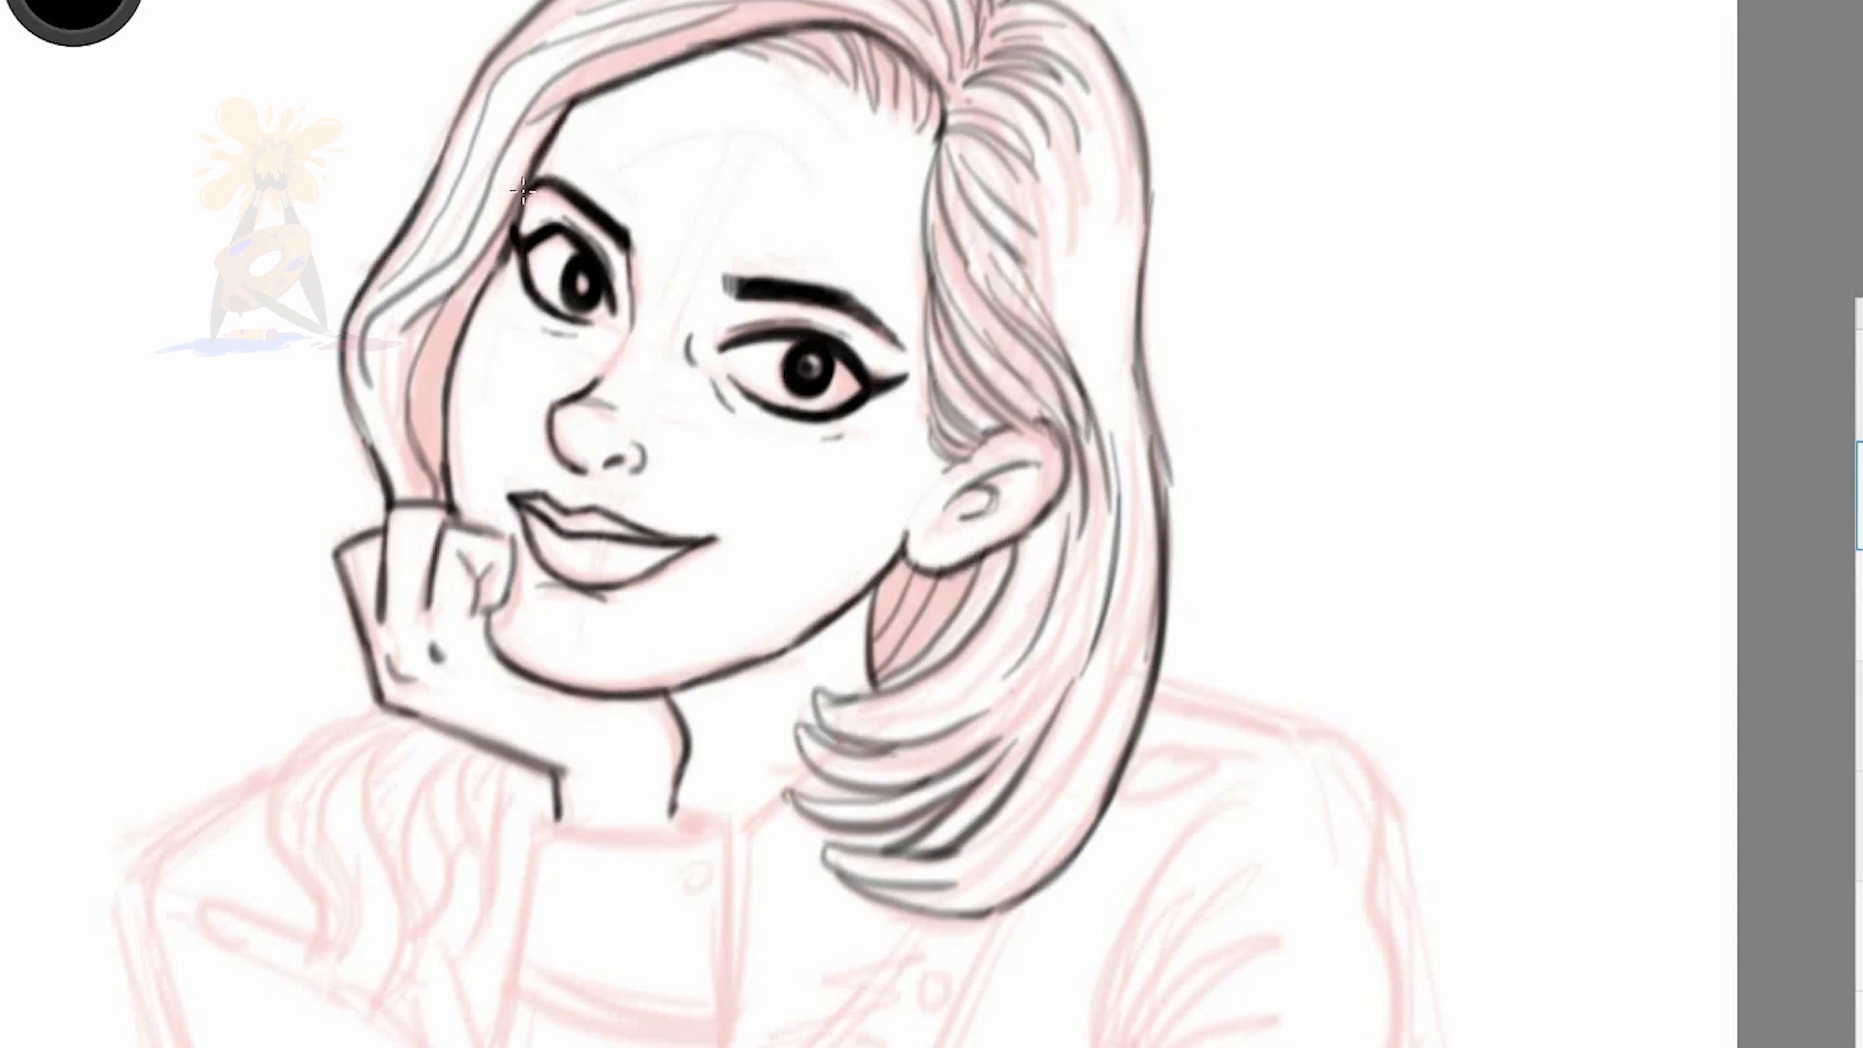
Ink the wavy hair locks hanging below the propped hand, tapering them into pointed tips
drag(378, 708, 296, 966)
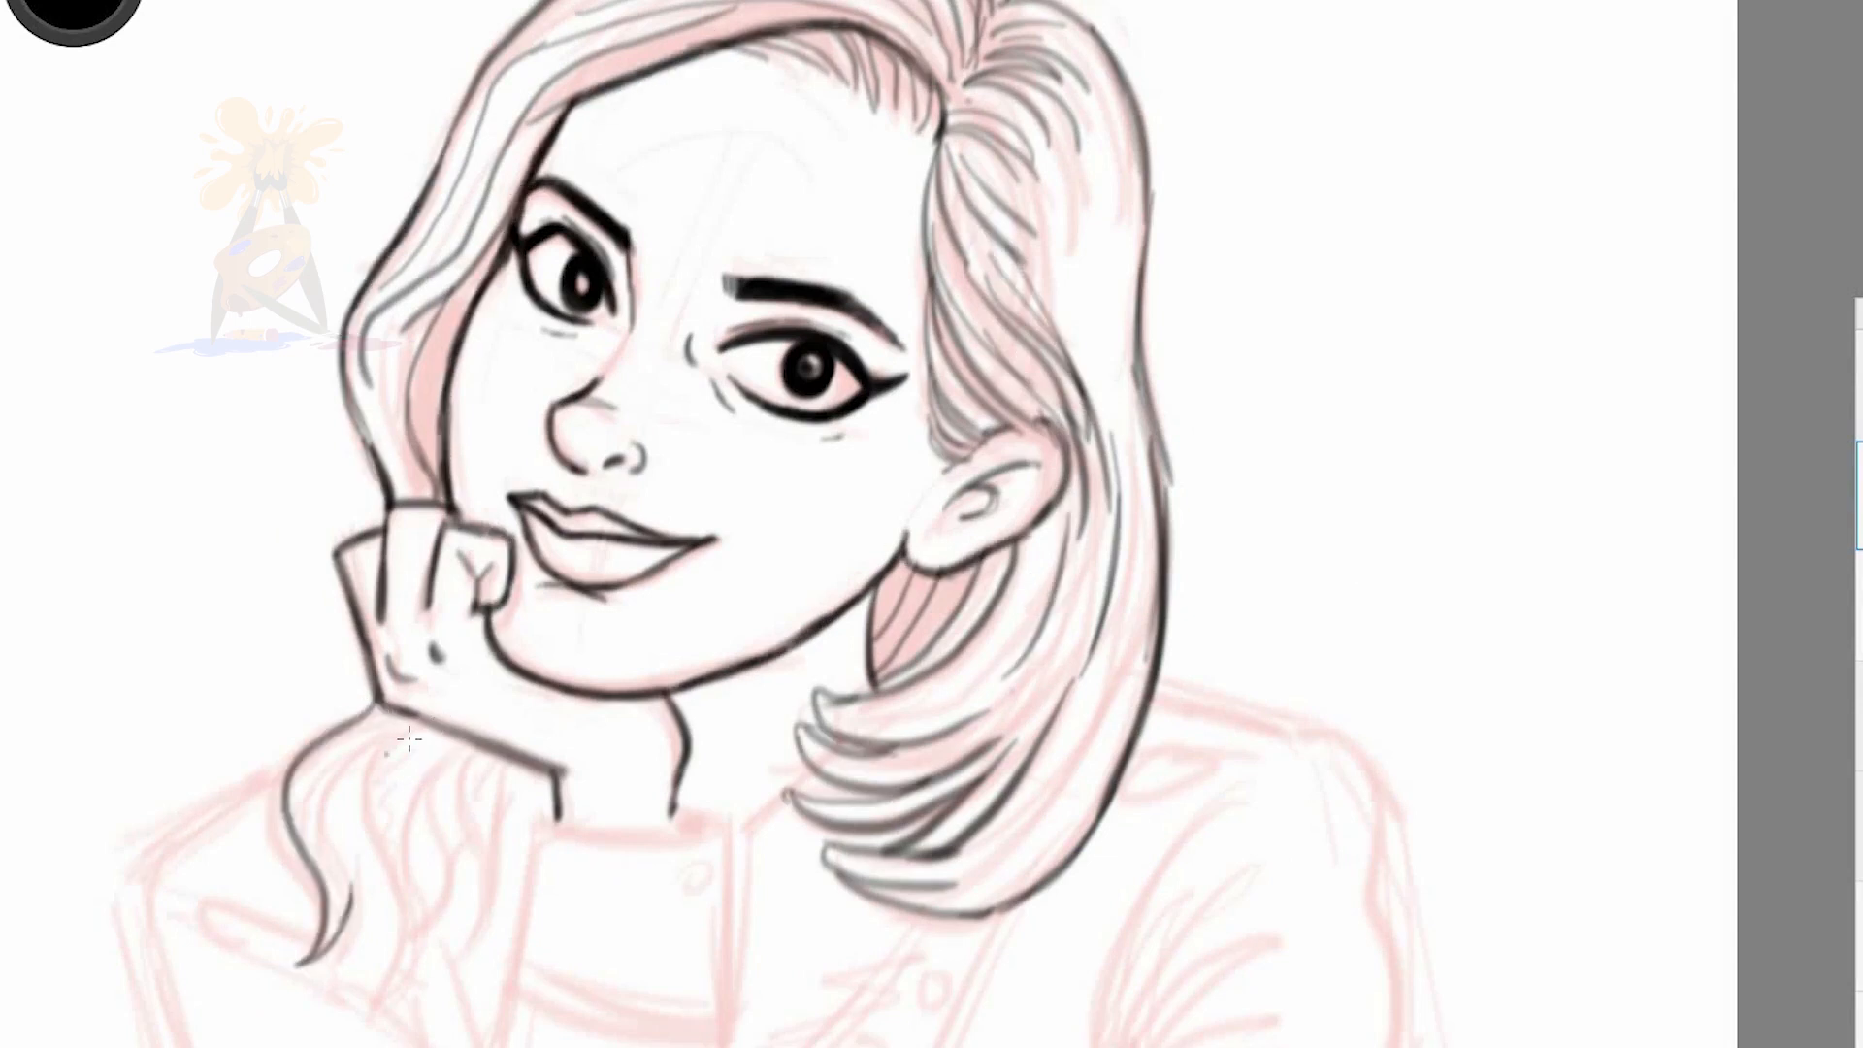
drag(378, 742, 335, 975)
drag(456, 767, 398, 982)
drag(528, 767, 480, 946)
Ink the shirt cuff with its button around the propped wrist, and darken the hairline between forehead and ear
mouse_move(687, 830)
mouse_down()
mouse_move(542, 823)
mouse_move(720, 821)
mouse_up()
drag(680, 792, 729, 1021)
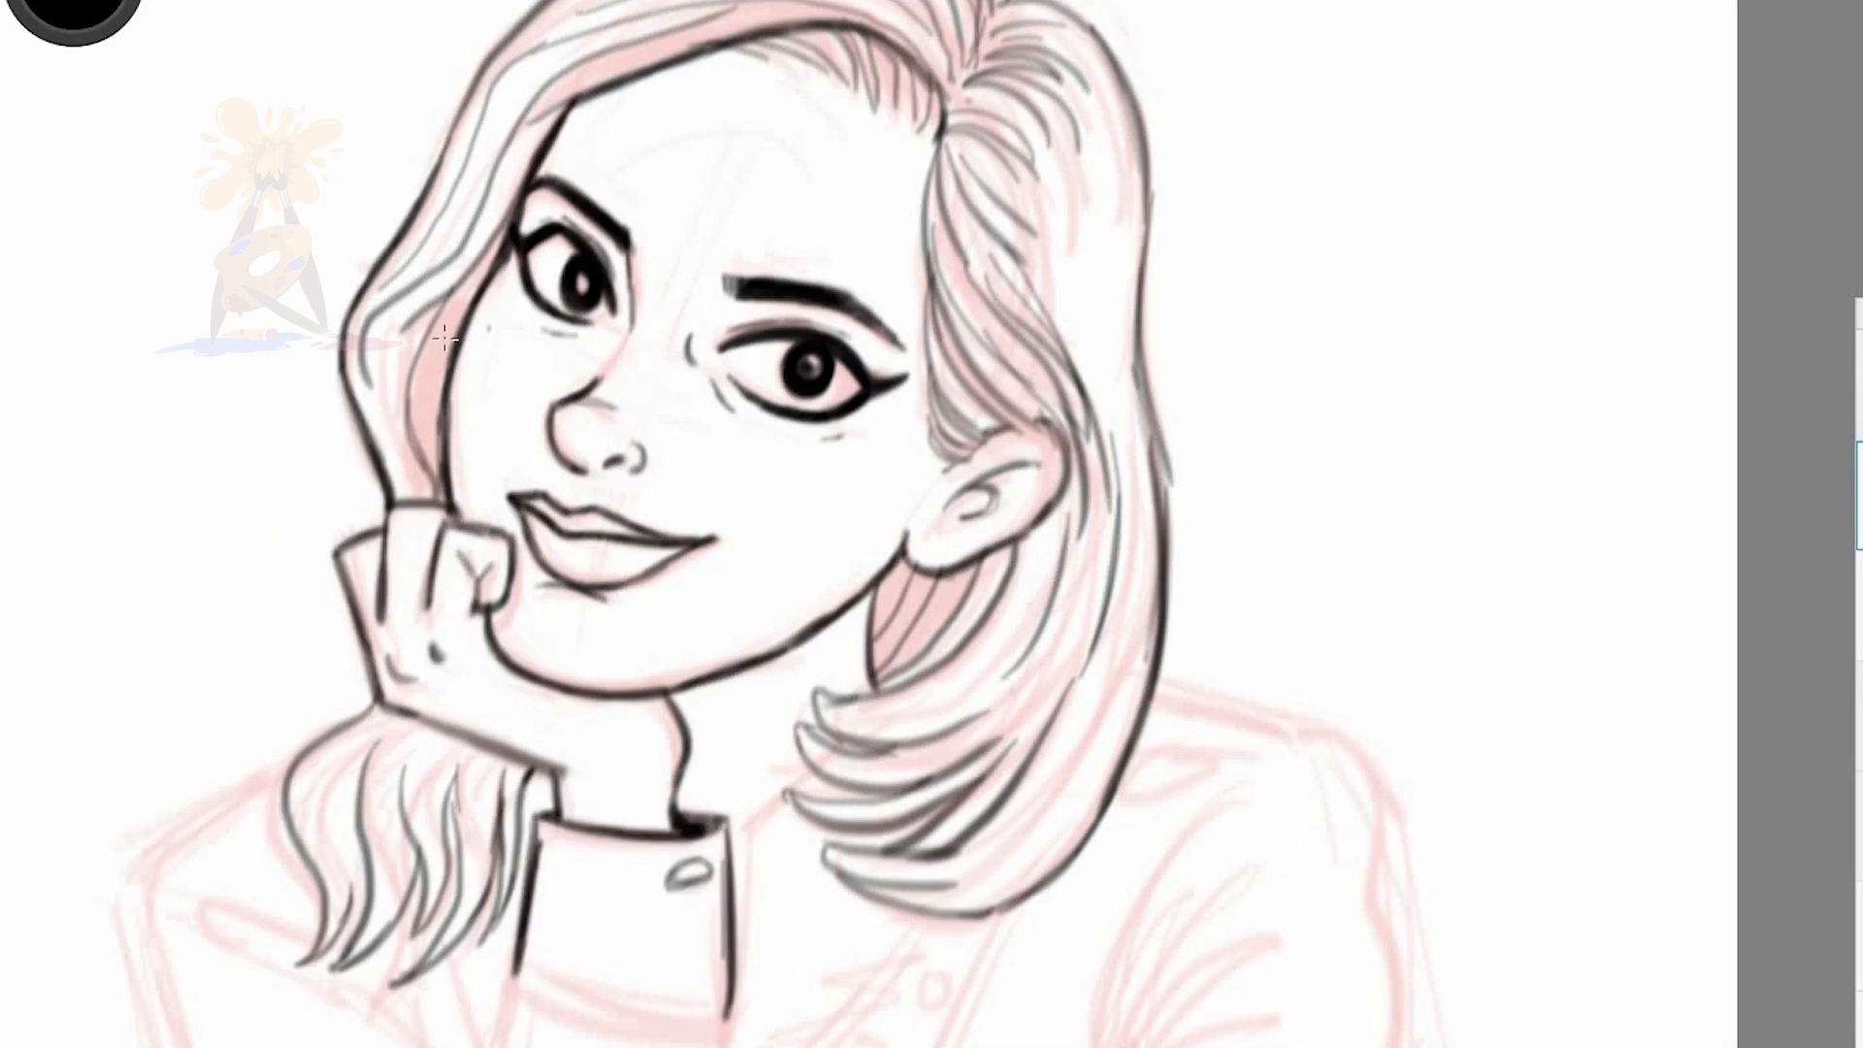
drag(939, 144, 946, 400)
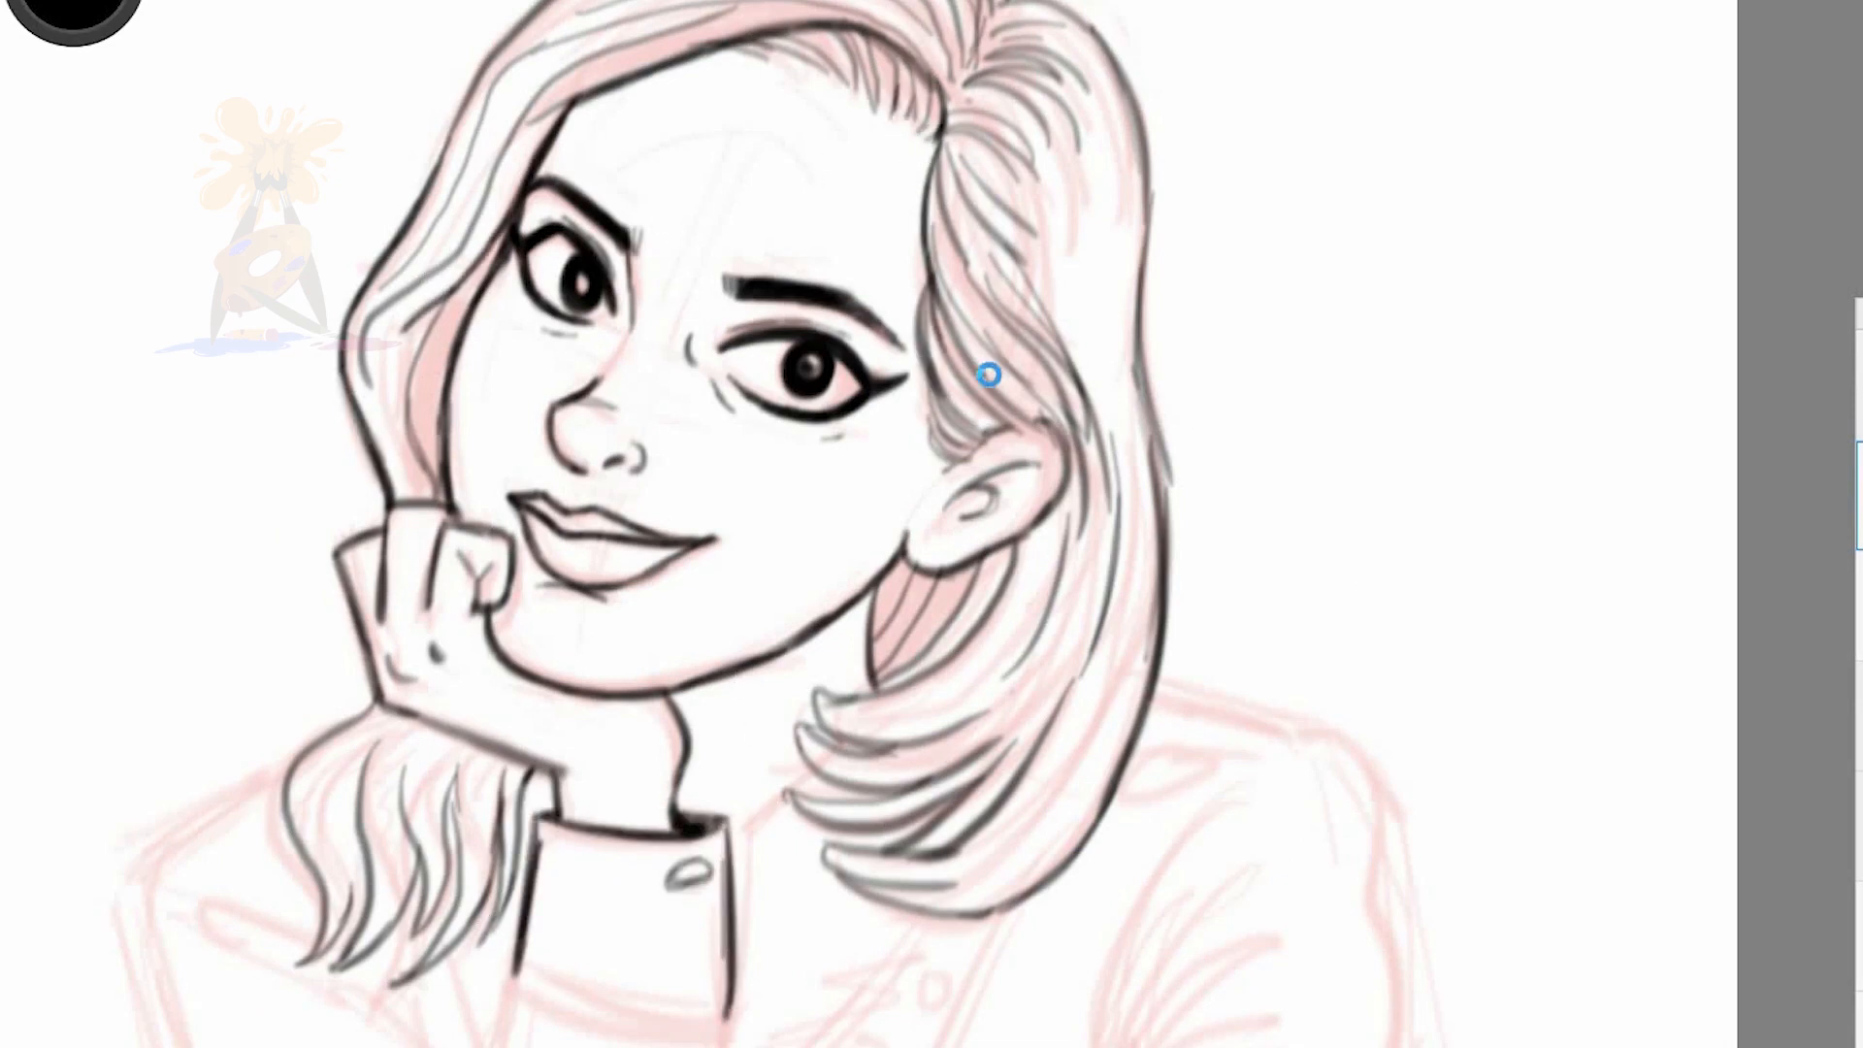
Ink the propped forearm's sleeve outline, the first folds beside it, and the outer edge below the far shoulder
scroll(413, 810, down, 4)
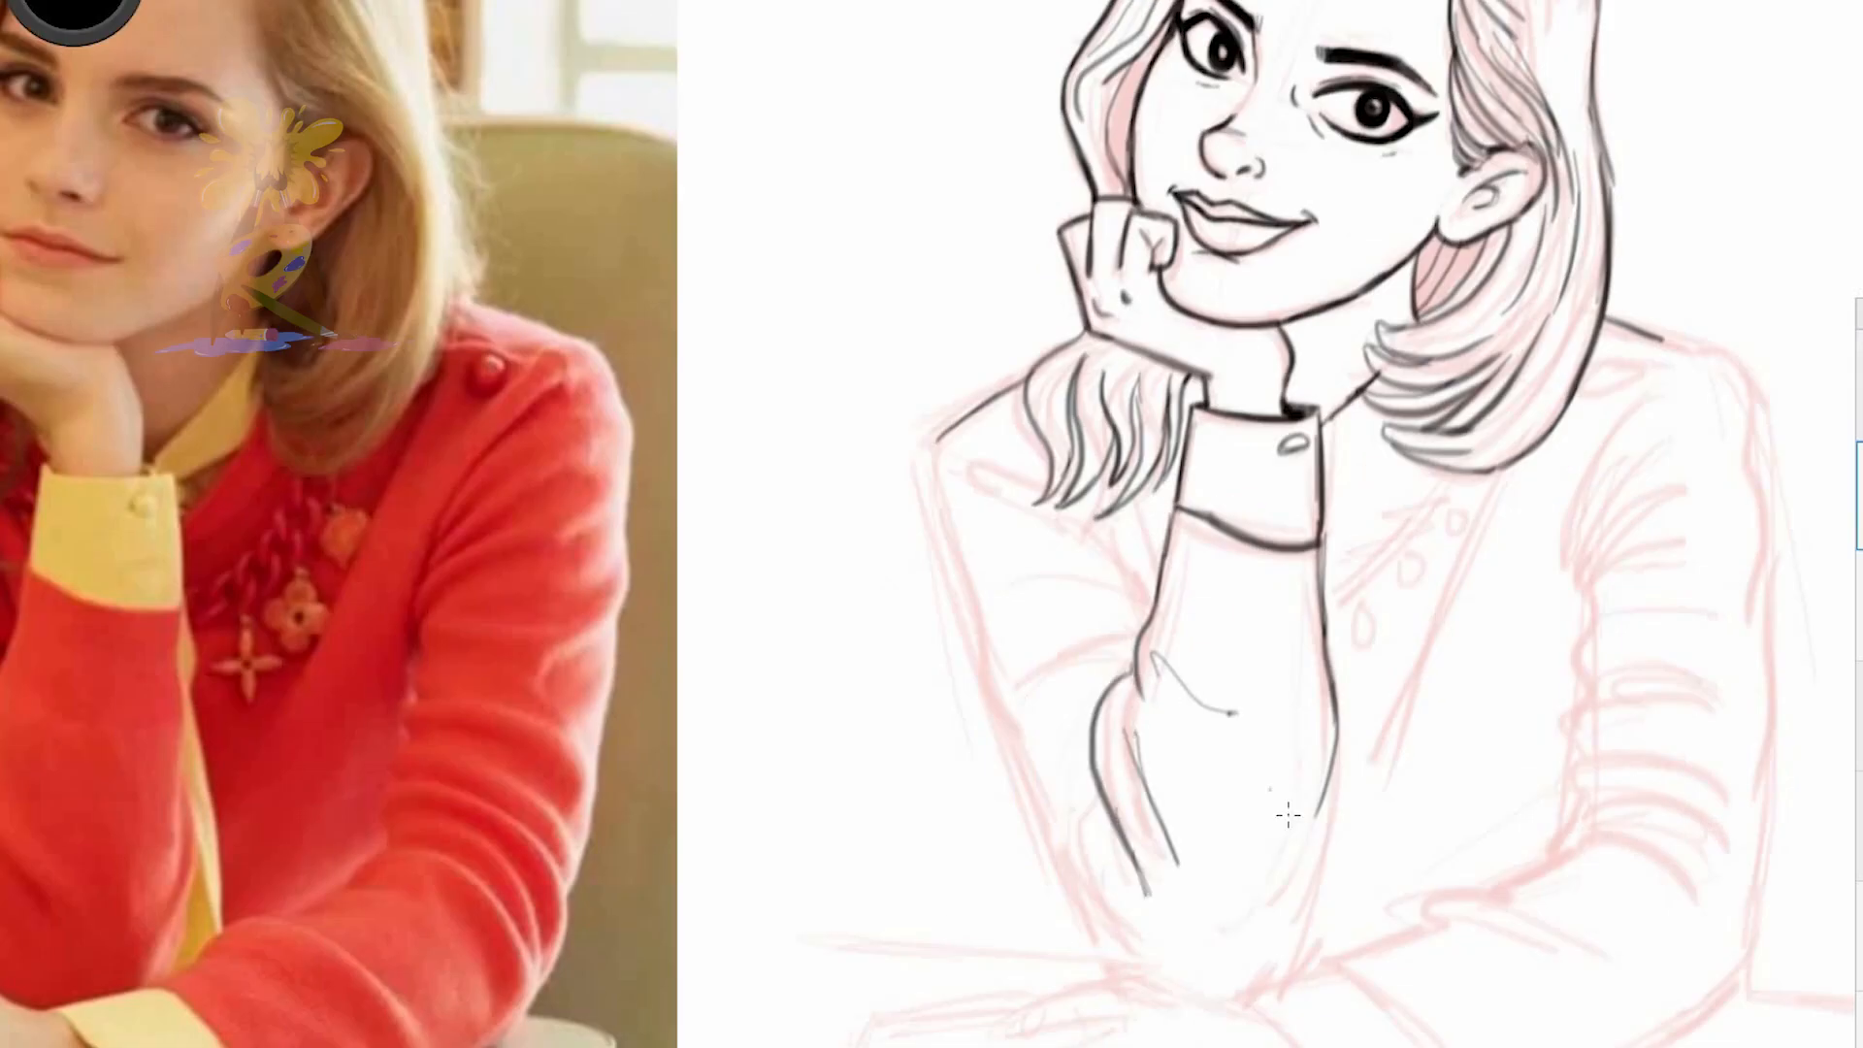
drag(1143, 638, 1005, 660)
key(space)
mouse_move(1145, 613)
mouse_down()
mouse_move(1019, 590)
mouse_move(1072, 566)
mouse_up()
drag(1039, 456, 1045, 571)
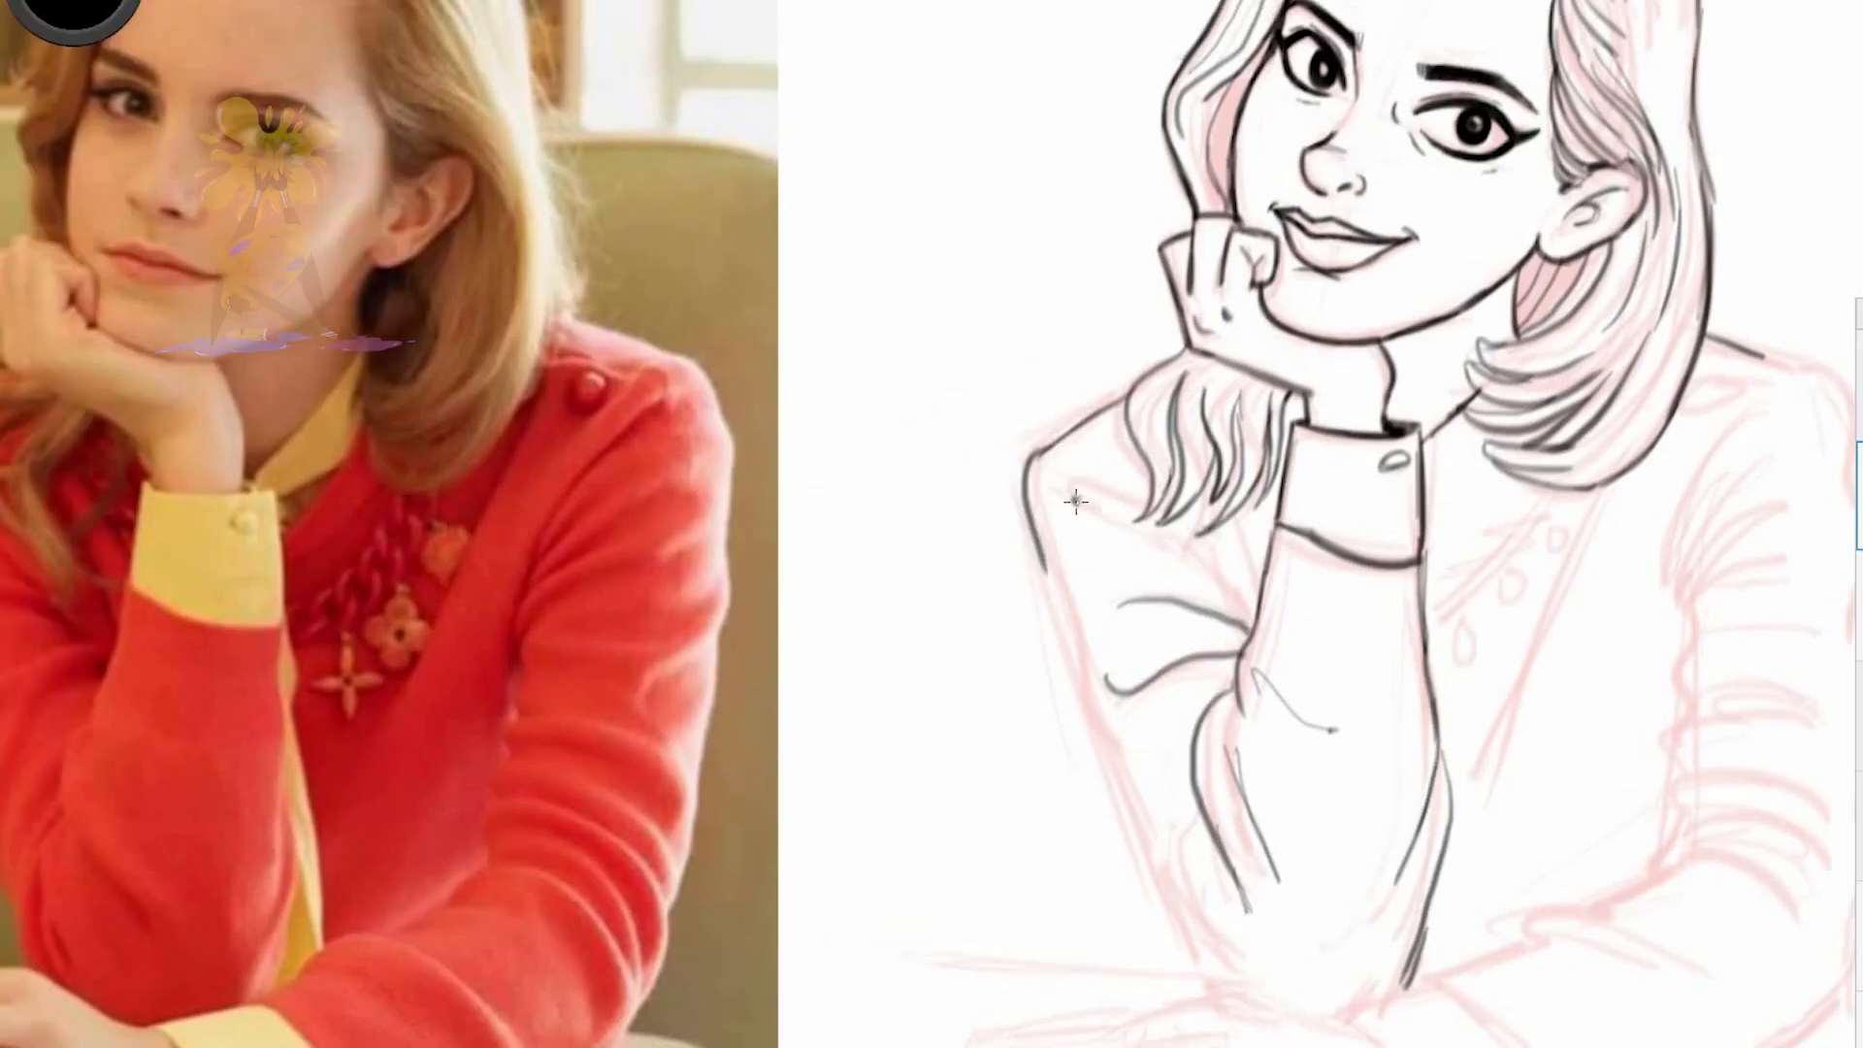
Ink the remaining upper-sleeve folds and outer contour down to the elbow, and add creases inside the propped forearm's sleeve
drag(1075, 501, 1145, 522)
drag(1140, 552, 1228, 583)
drag(1110, 474, 1051, 457)
drag(1111, 739, 1193, 966)
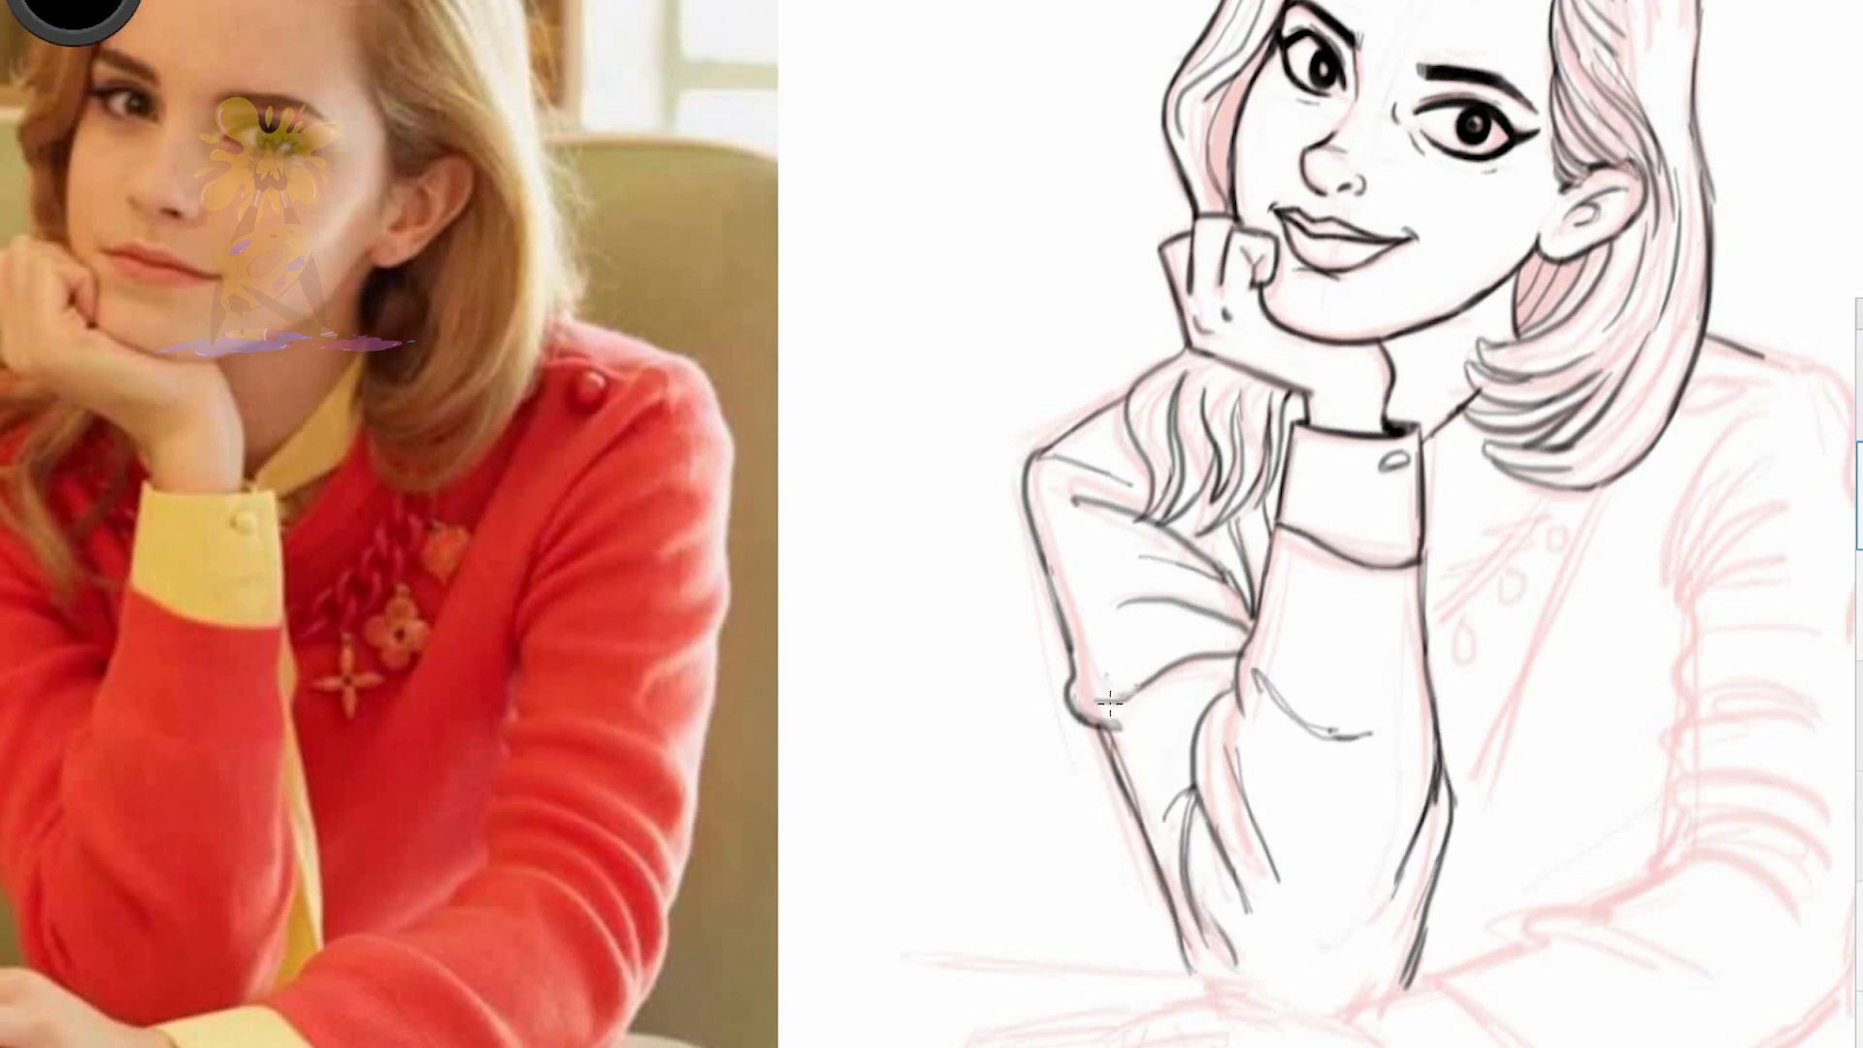
drag(1266, 685, 1372, 735)
drag(1281, 835, 1346, 932)
Ink the hand resting on the table, outlining its fingers, fingernails, back and lower edge up to the wrist
key(space)
drag(910, 881, 875, 592)
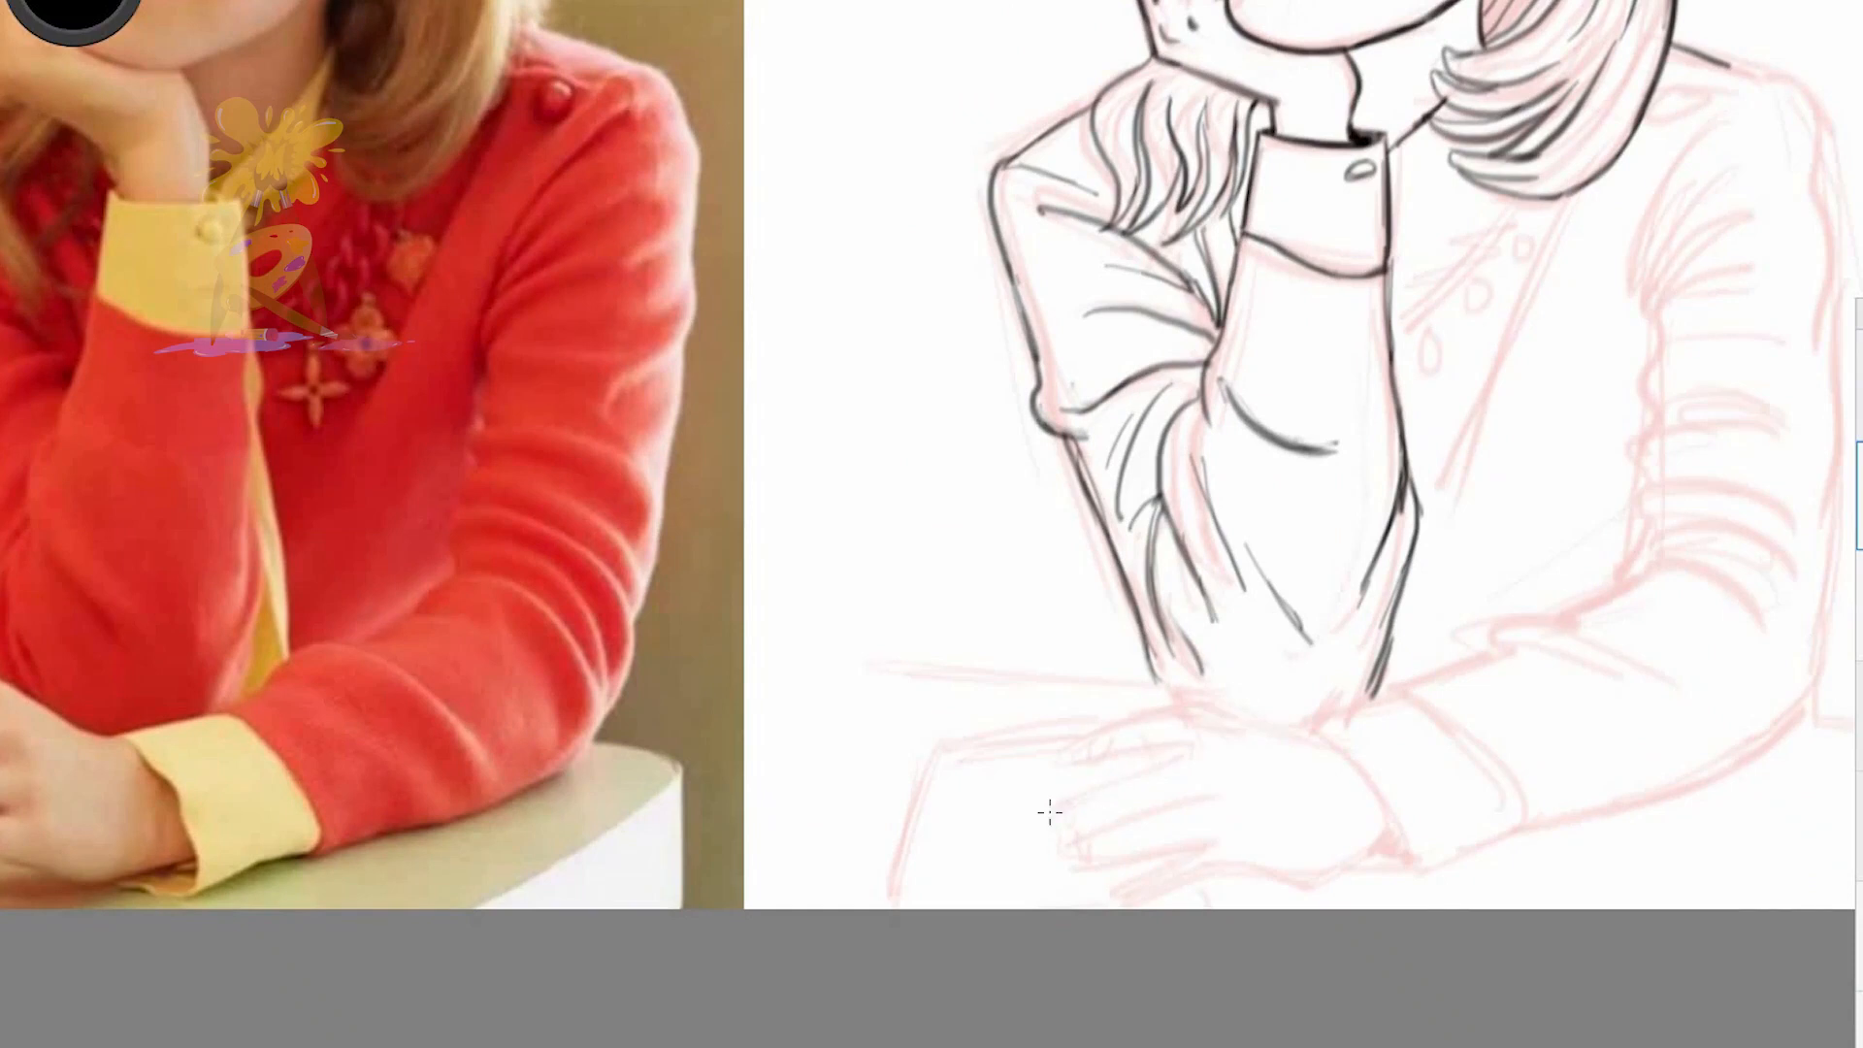
drag(1067, 759, 1300, 729)
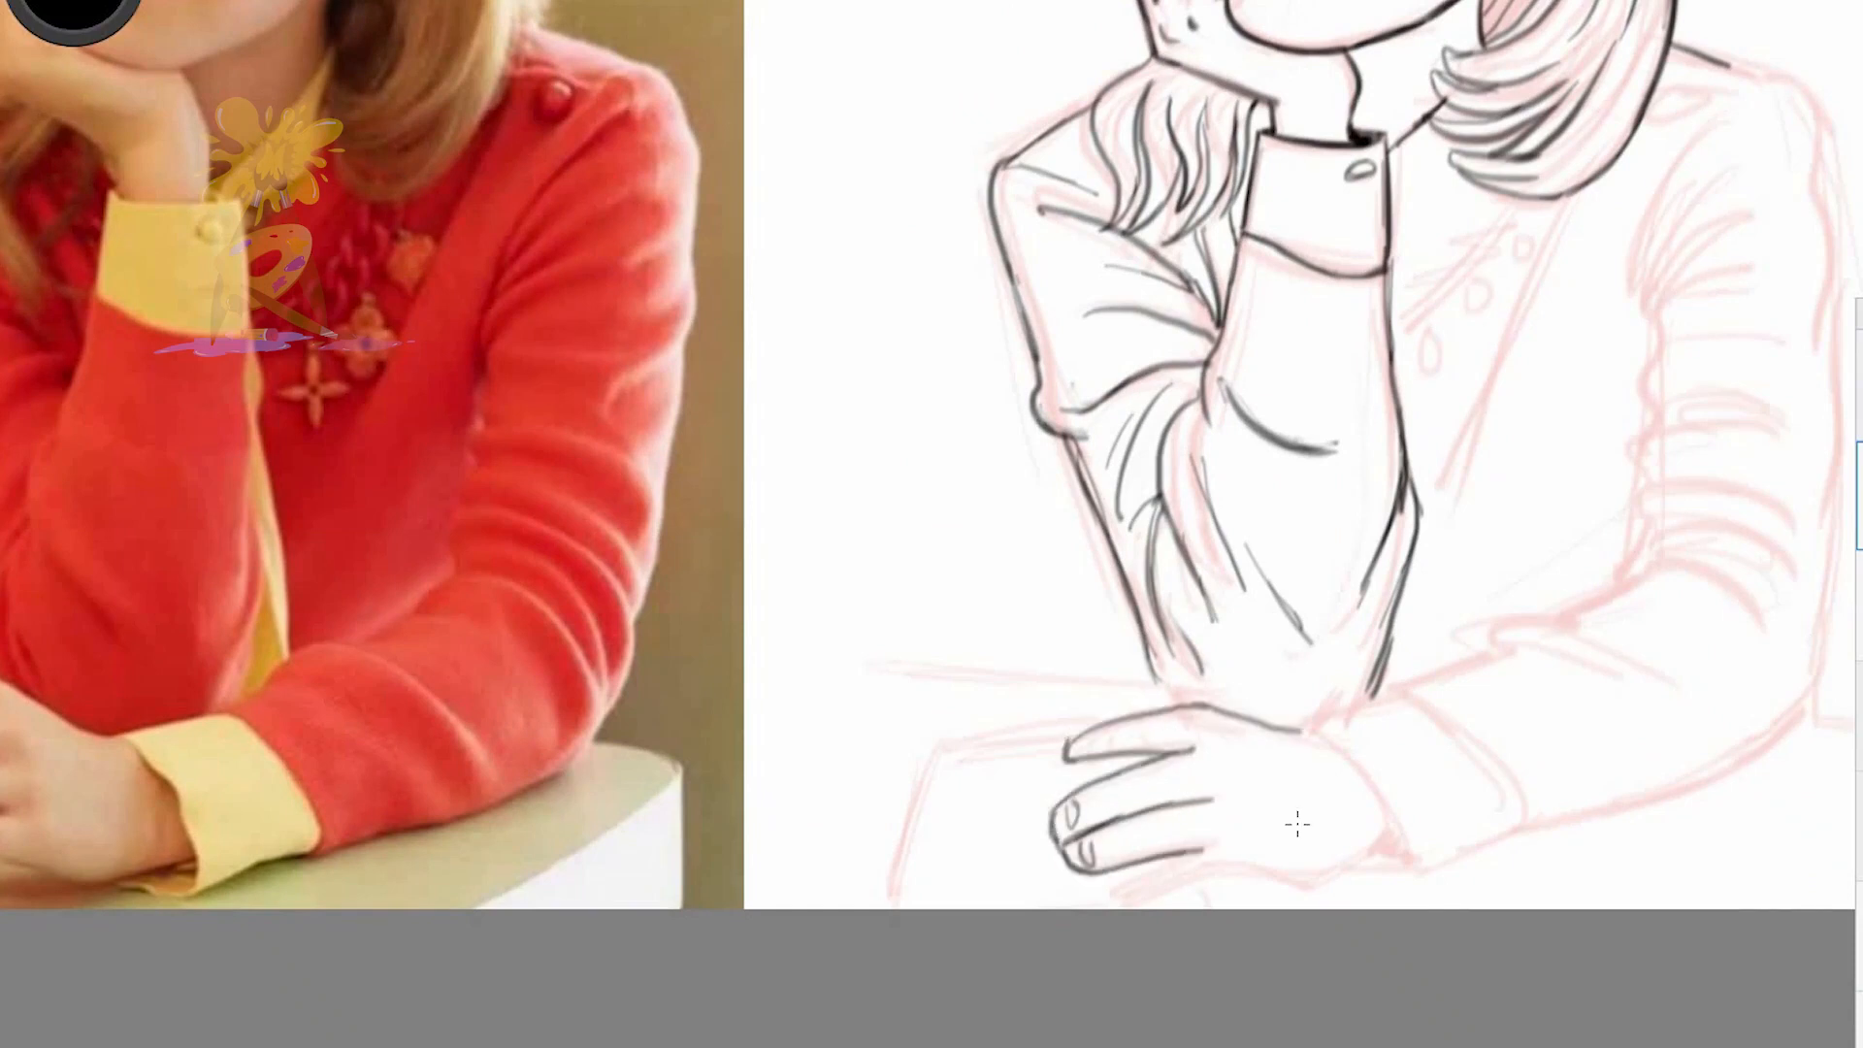
drag(1124, 902, 1382, 847)
drag(1211, 844, 1178, 848)
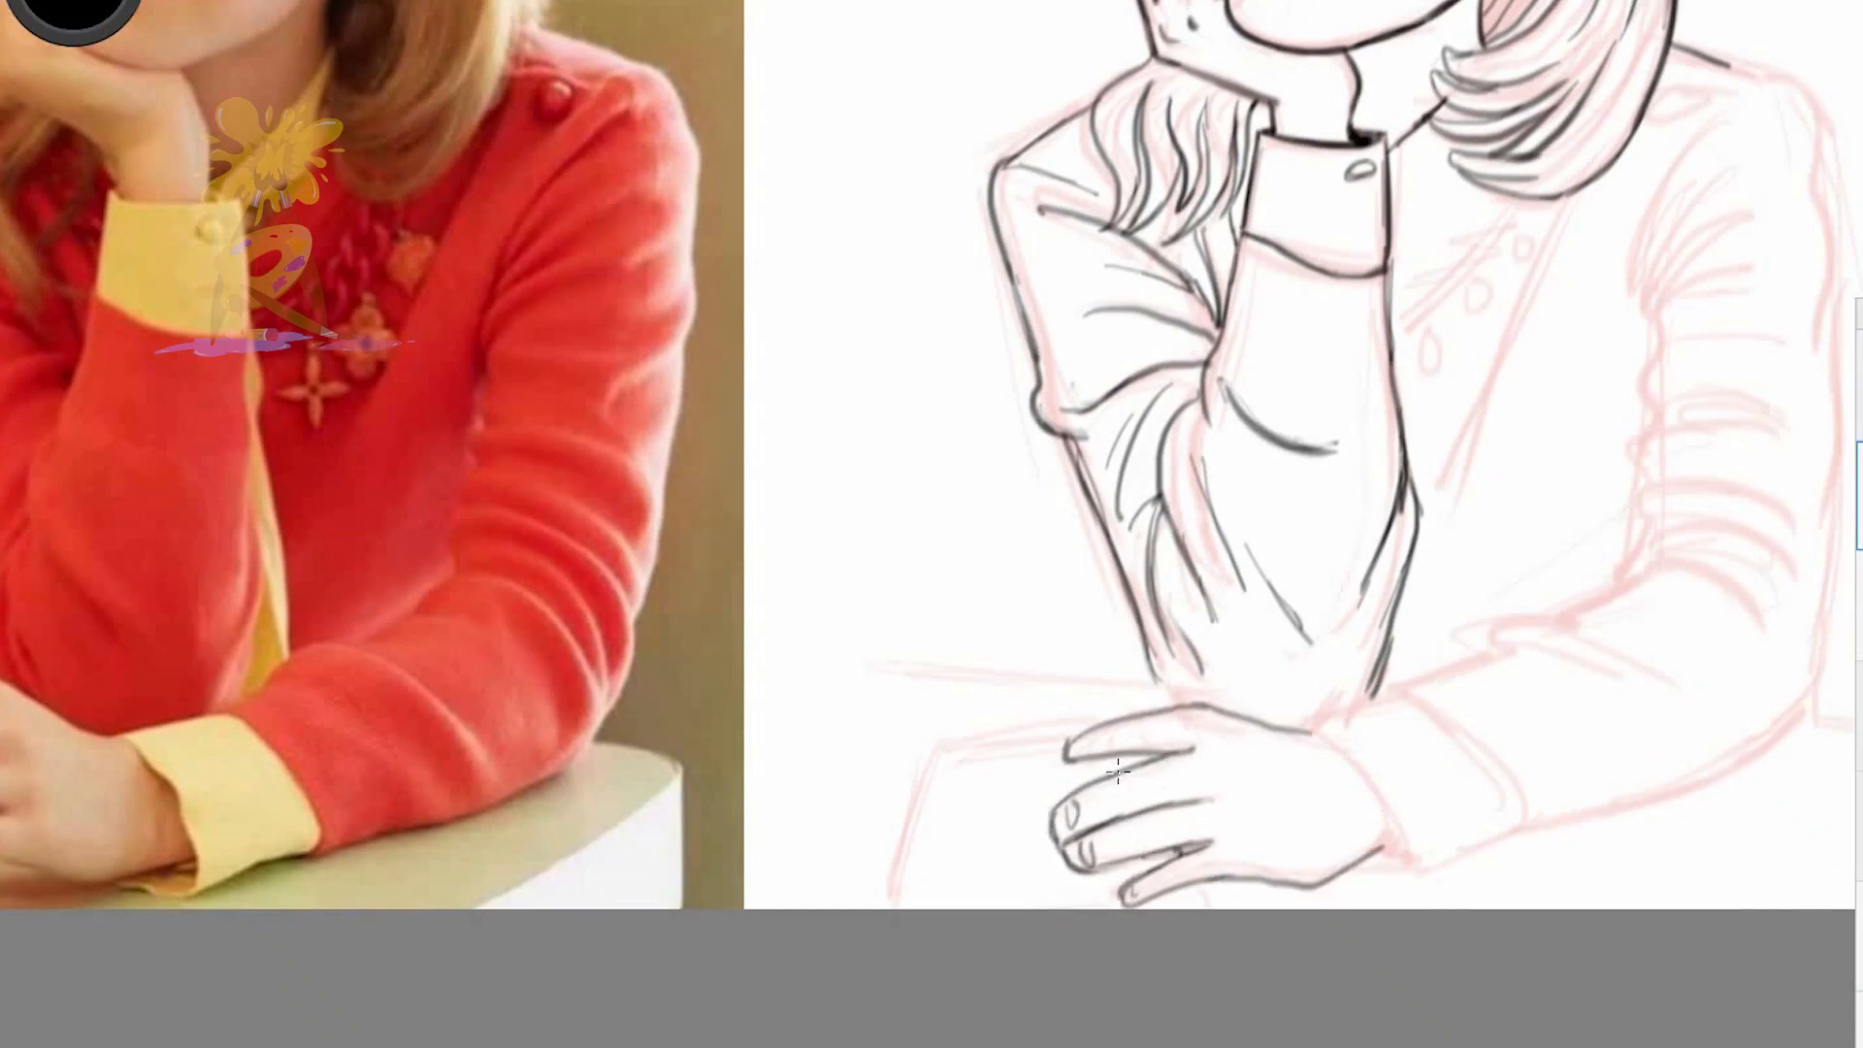